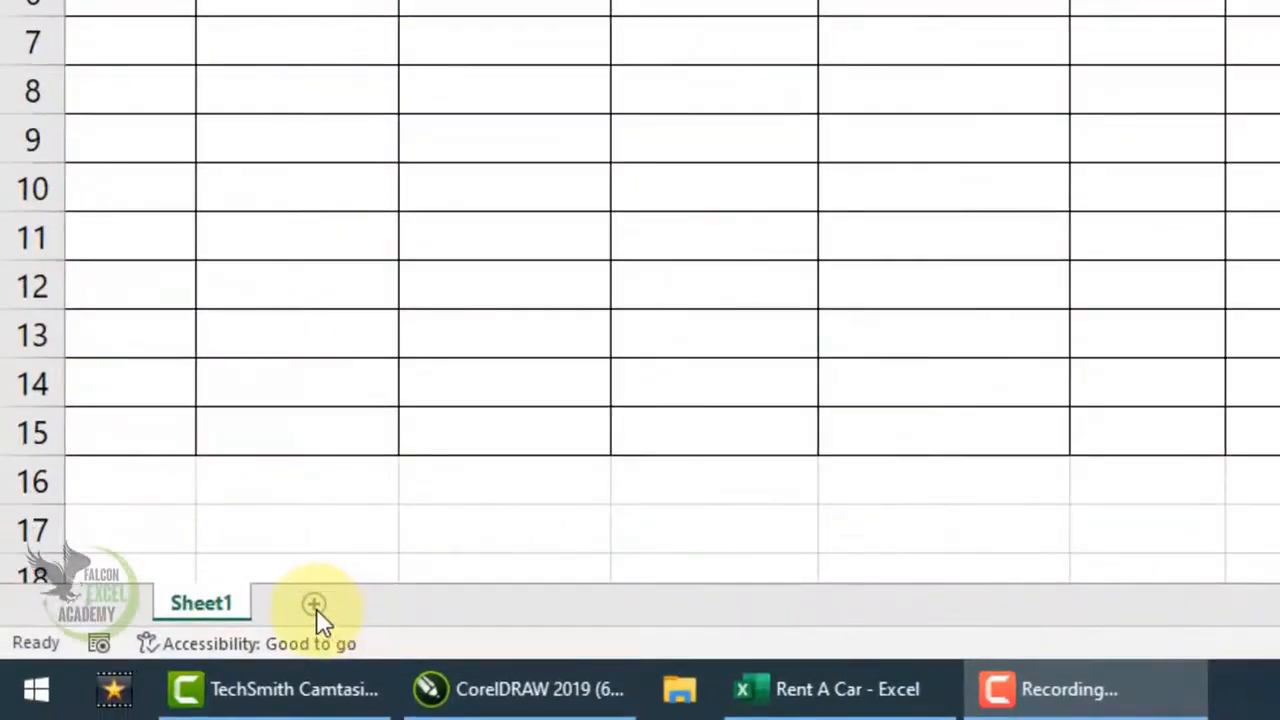
- Add a new worksheet and give it A4 paper, landscape orientation and Normal margins
click(313, 607)
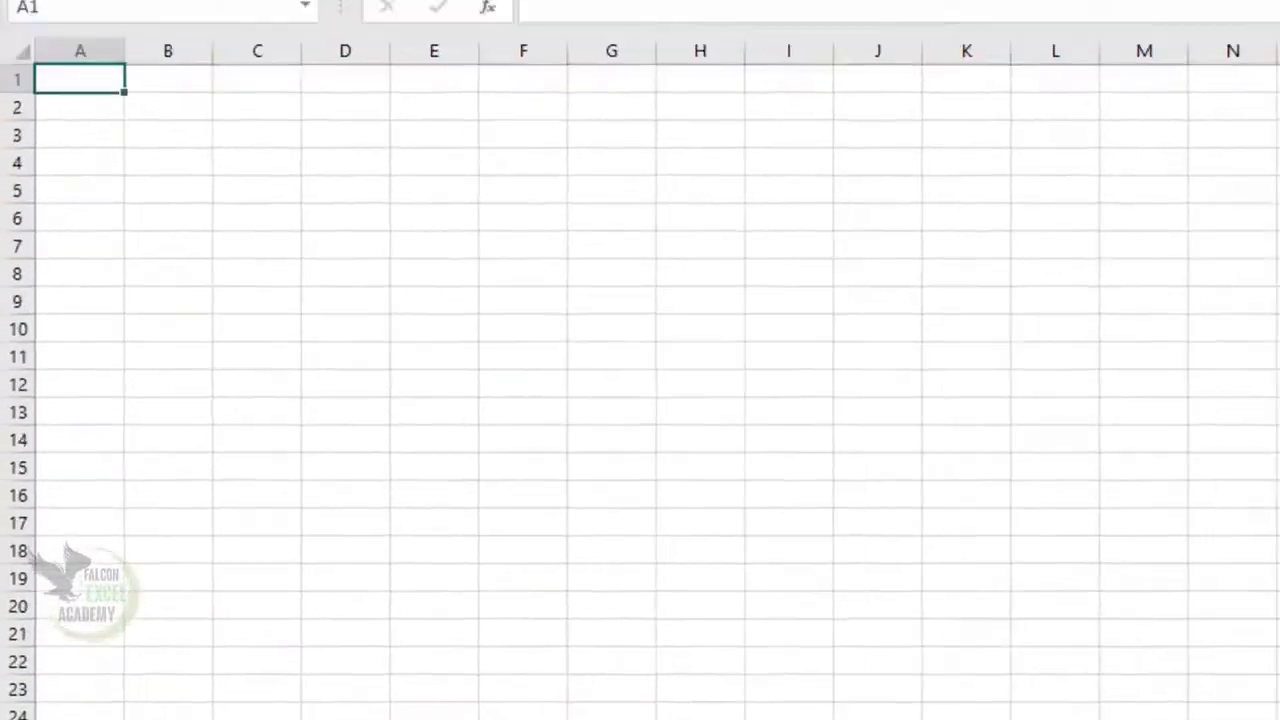
click(332, 70)
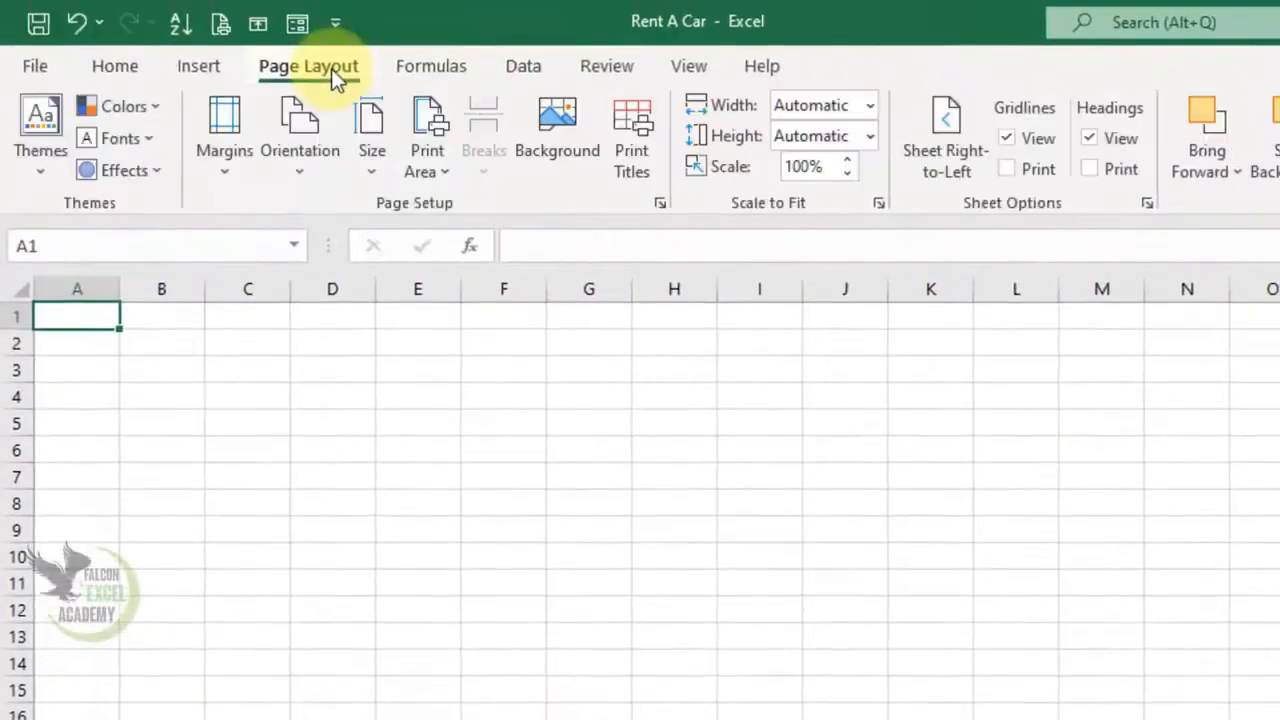
click(373, 173)
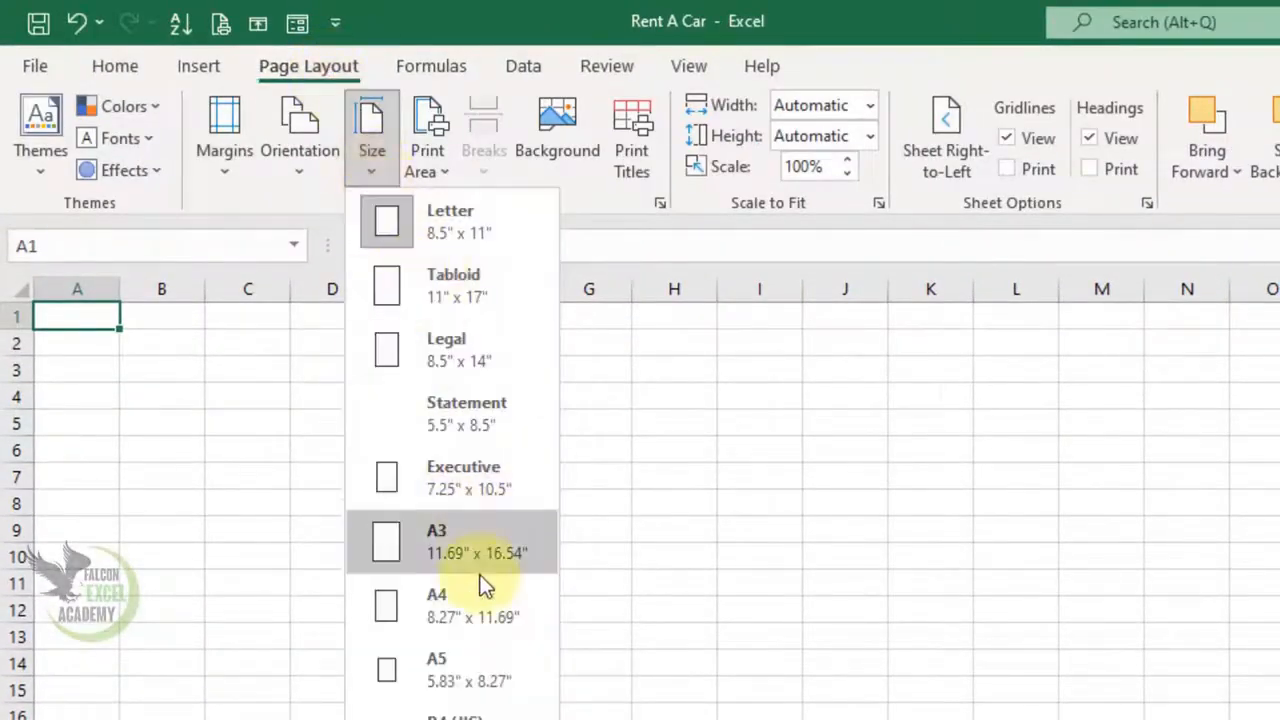
click(479, 606)
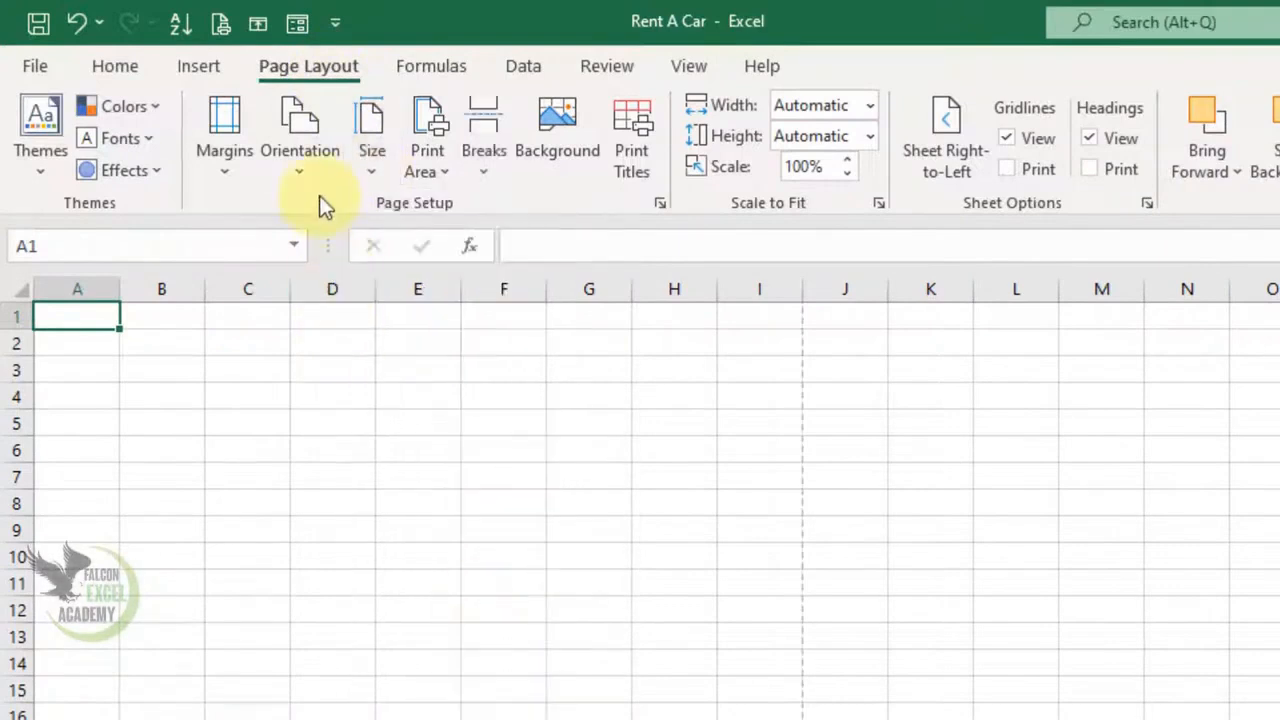
click(307, 169)
click(331, 287)
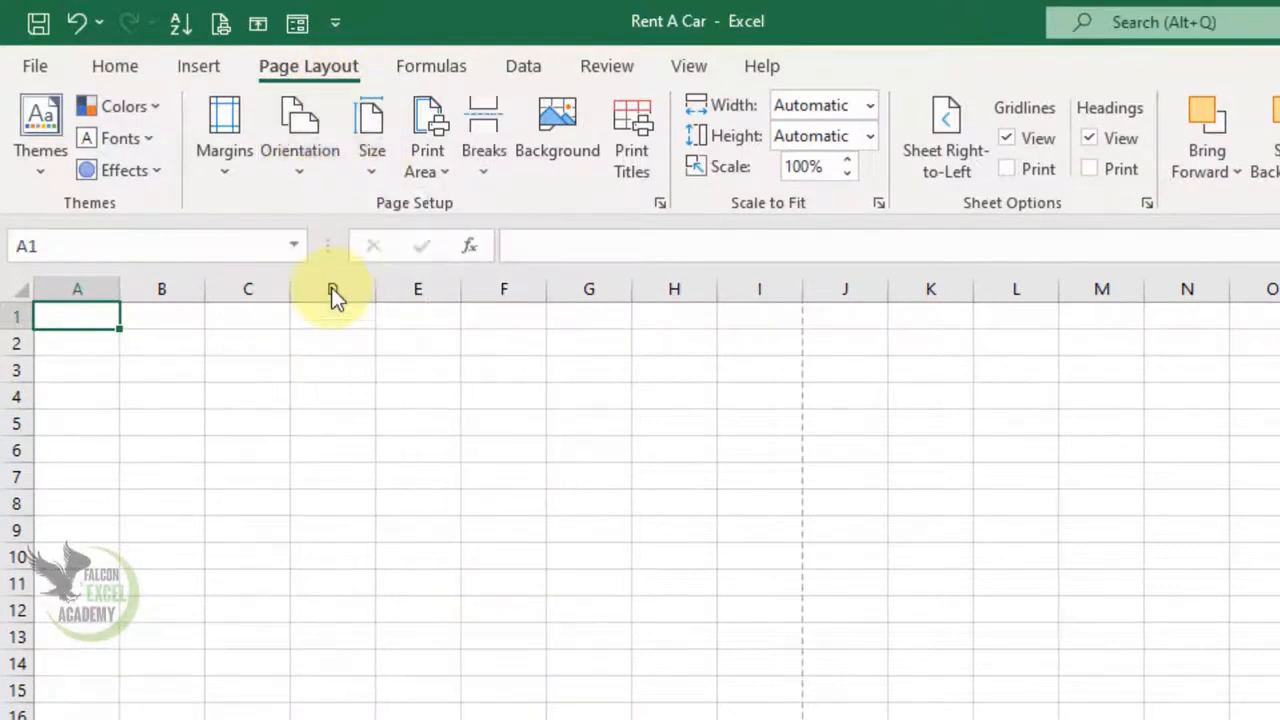
click(222, 174)
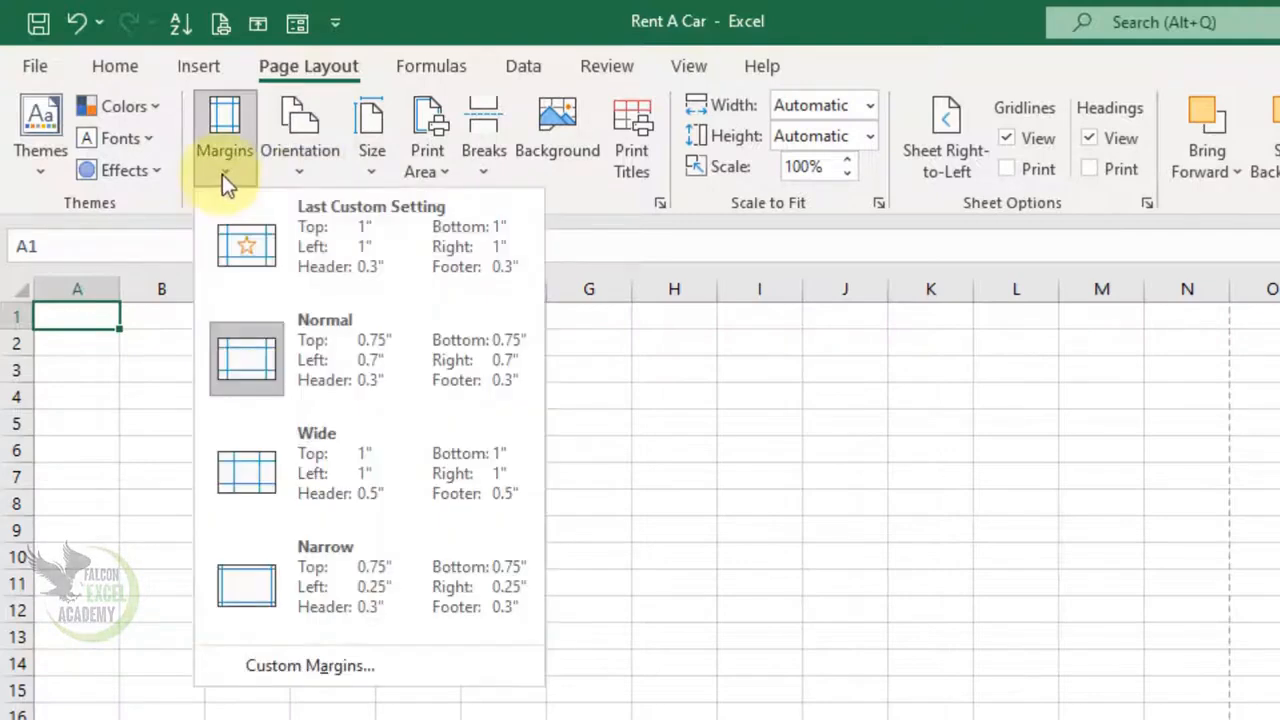
click(322, 355)
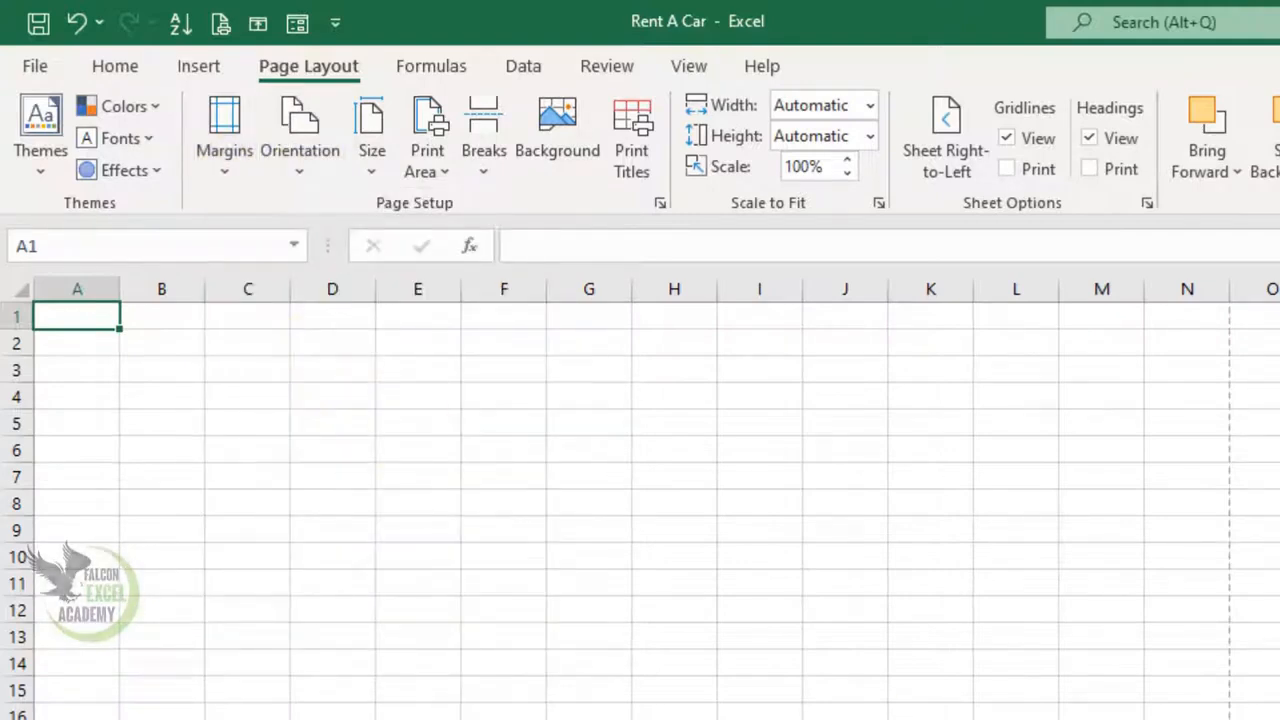
- Enter 'RENT RECORD SHEET' in A1 and 'ROEHN RENT A CAR' in A2
scroll(640, 498, up, 8)
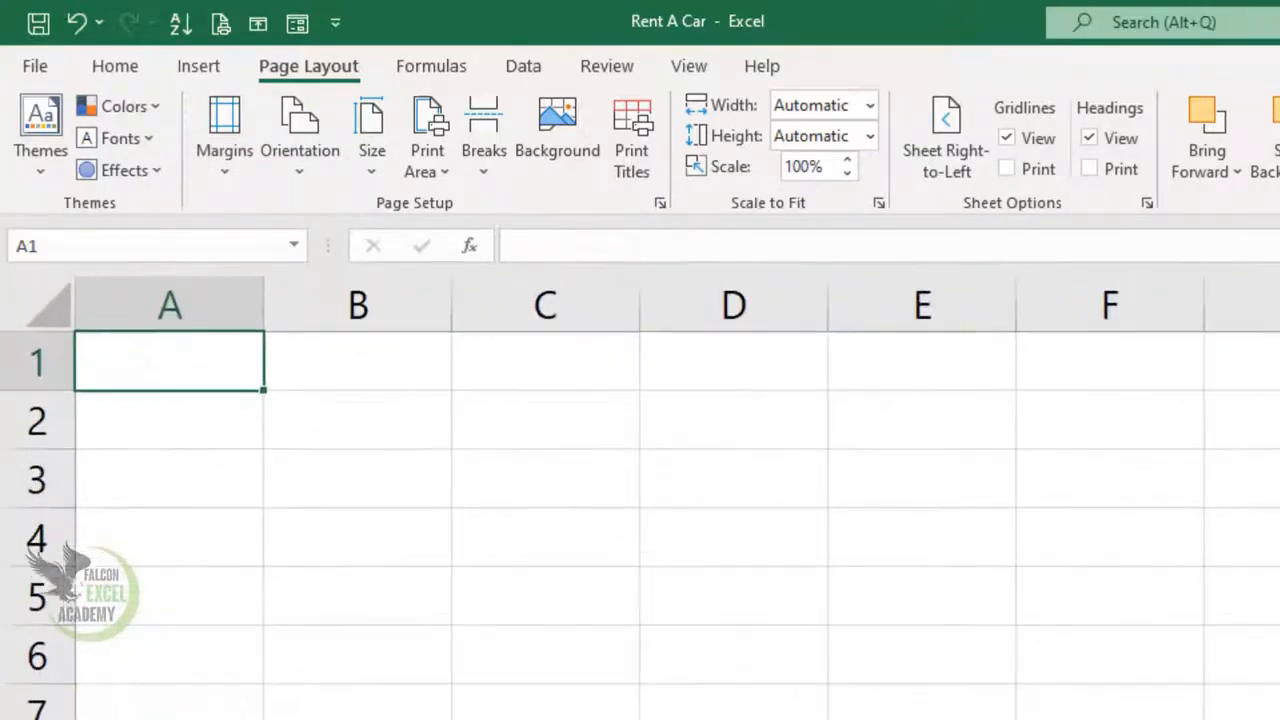
scroll(640, 498, up, 2)
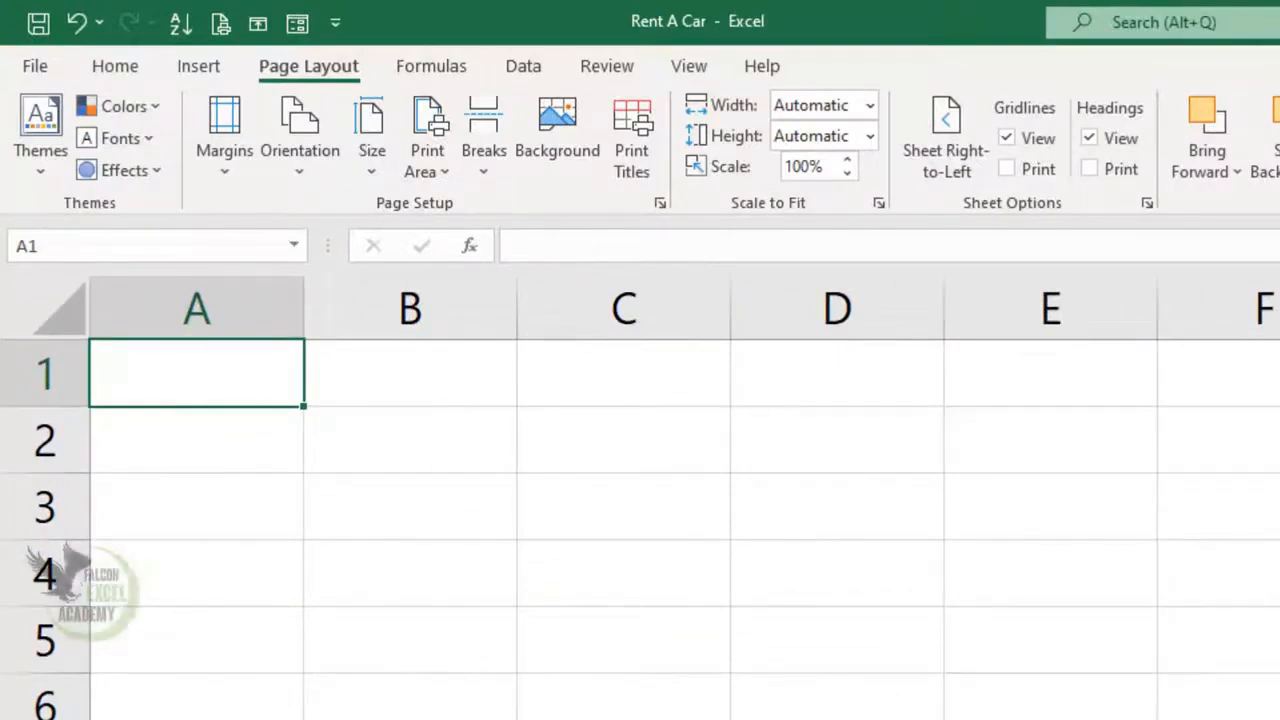
text(RENT C)
key(BackSpace)
text(REC)
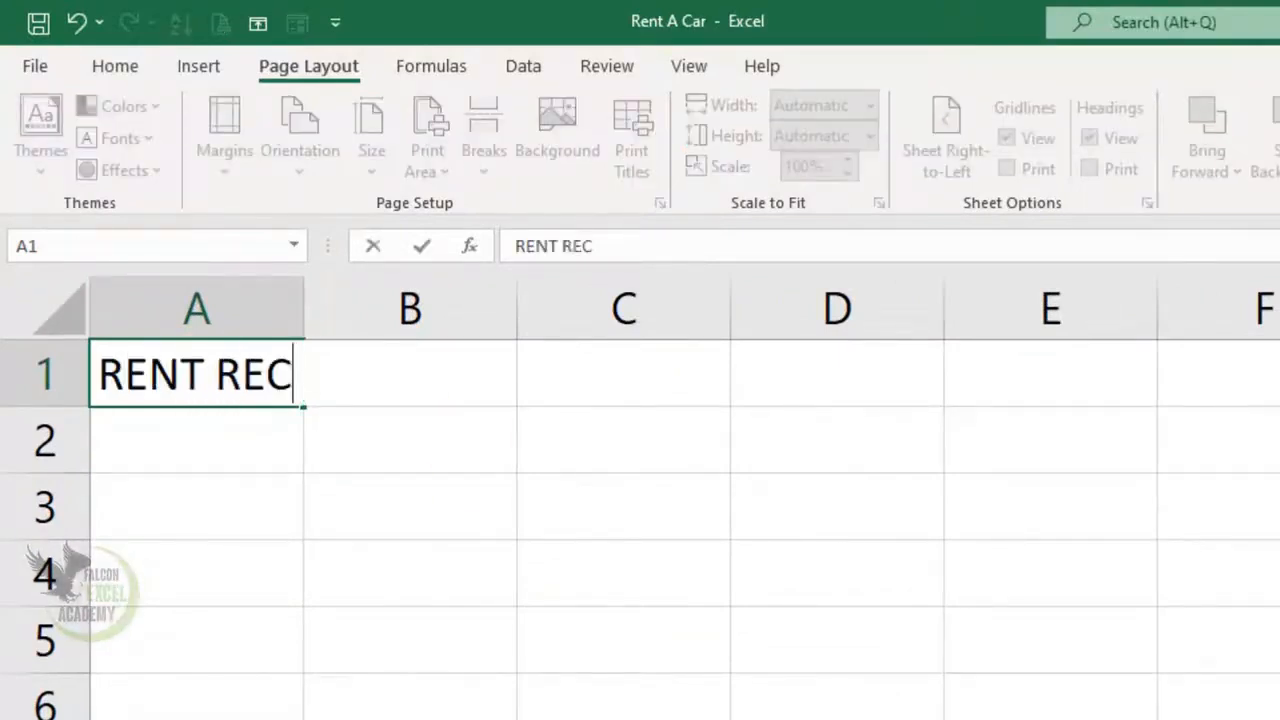
text(ORD SHEET)
key(Return)
text(RO)
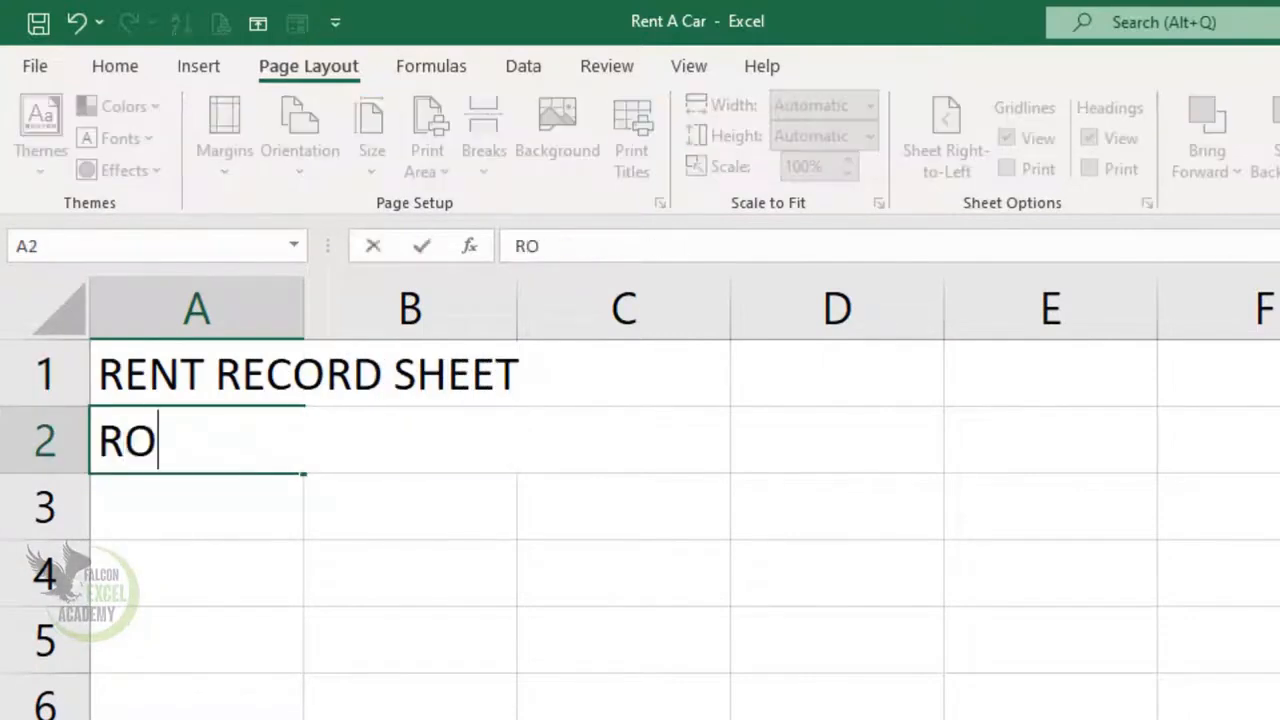
text(EHN RENT )
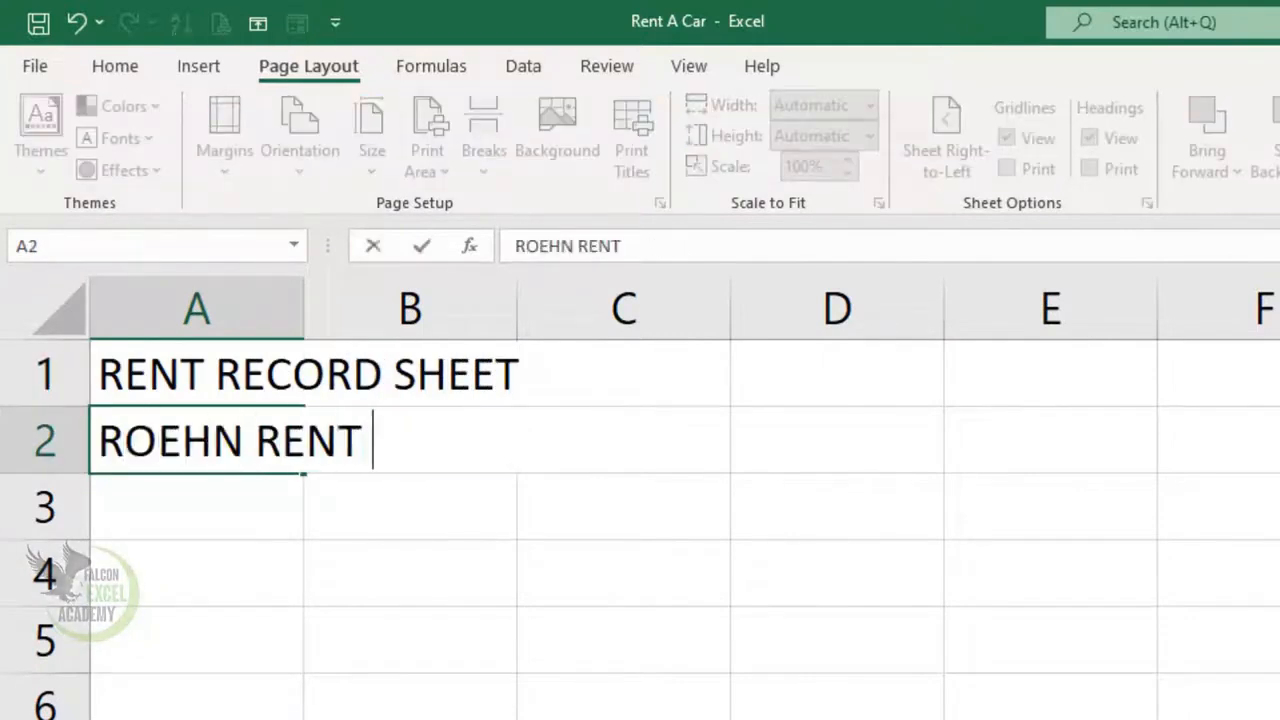
text(A CAR)
key(Return)
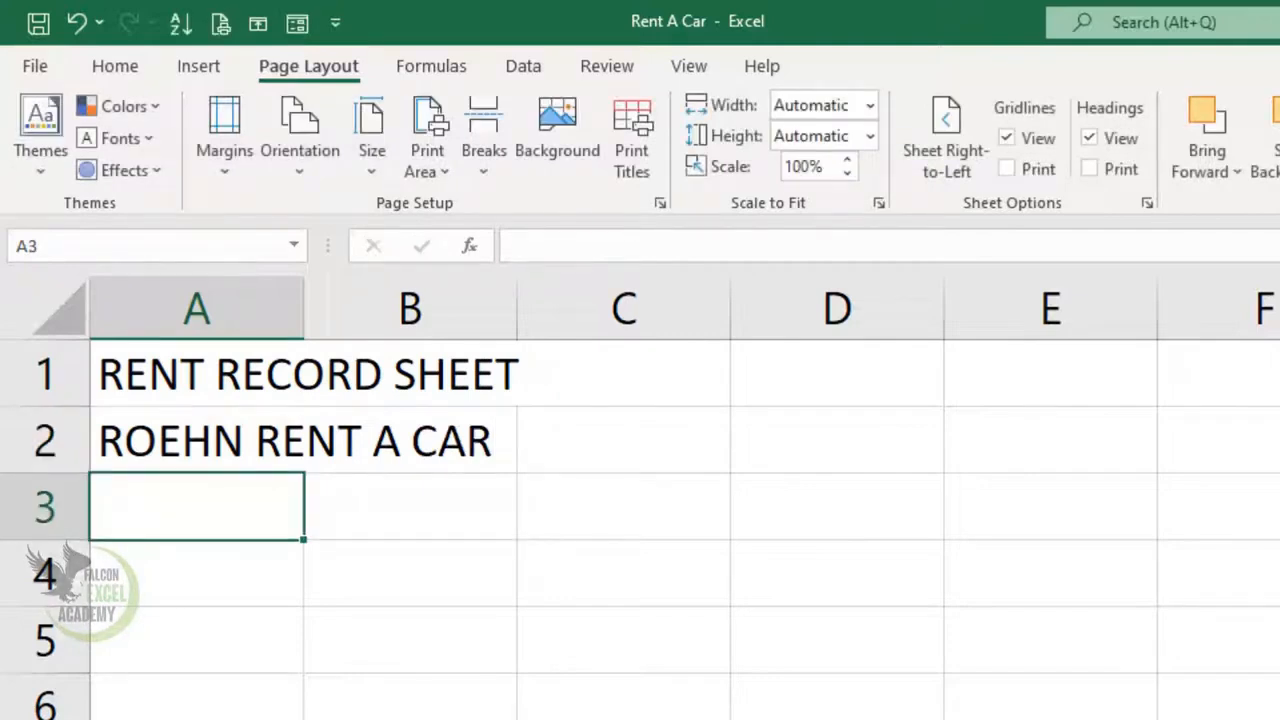
- Enter headings Reg.No, Name, Father's Name, Contact No., CNIC and Item Name across A3:F3
text(Reg.No)
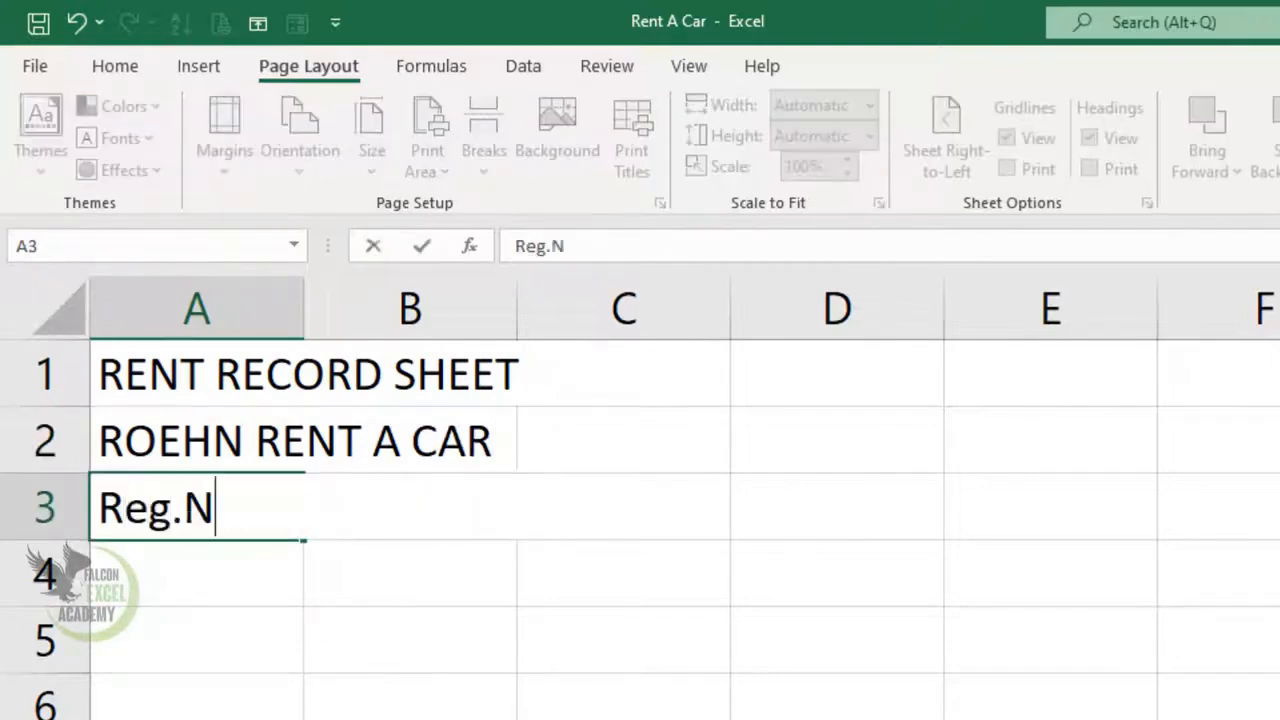
key(Tab)
text(Name)
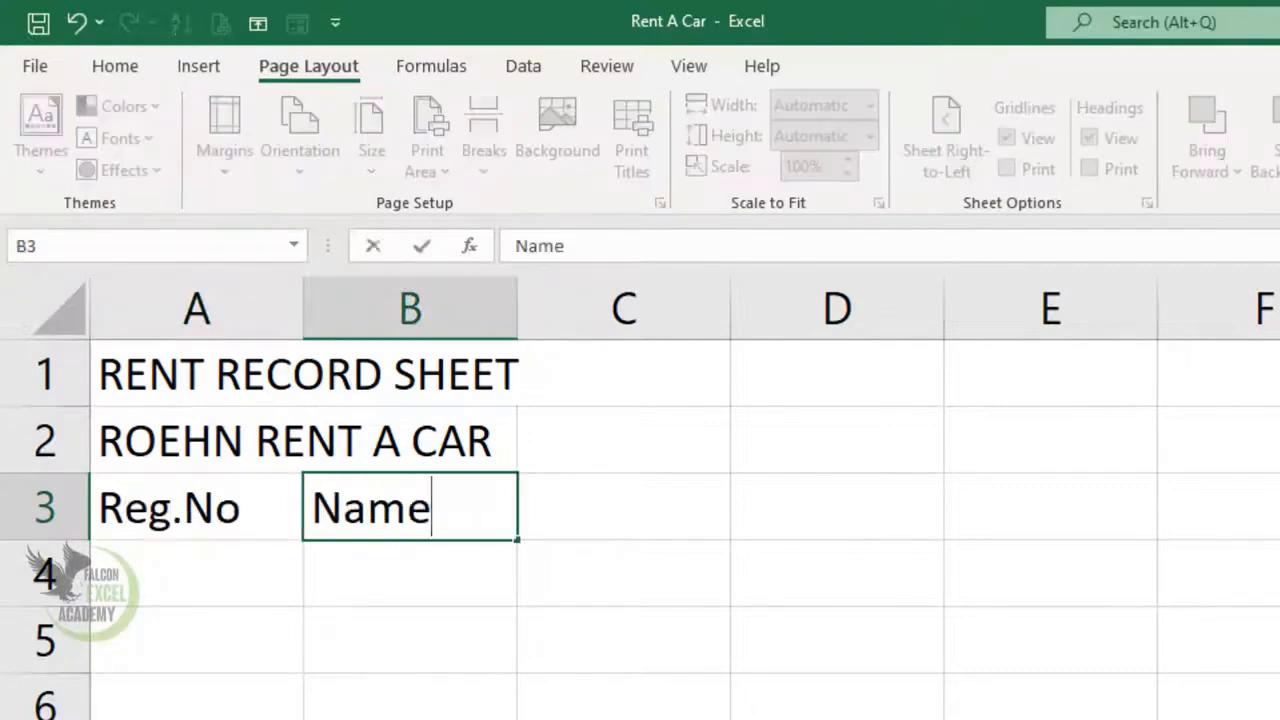
key(Tab)
text(Faht)
key(BackSpace)
key(BackSpace)
text(ther's Name)
key(Tab)
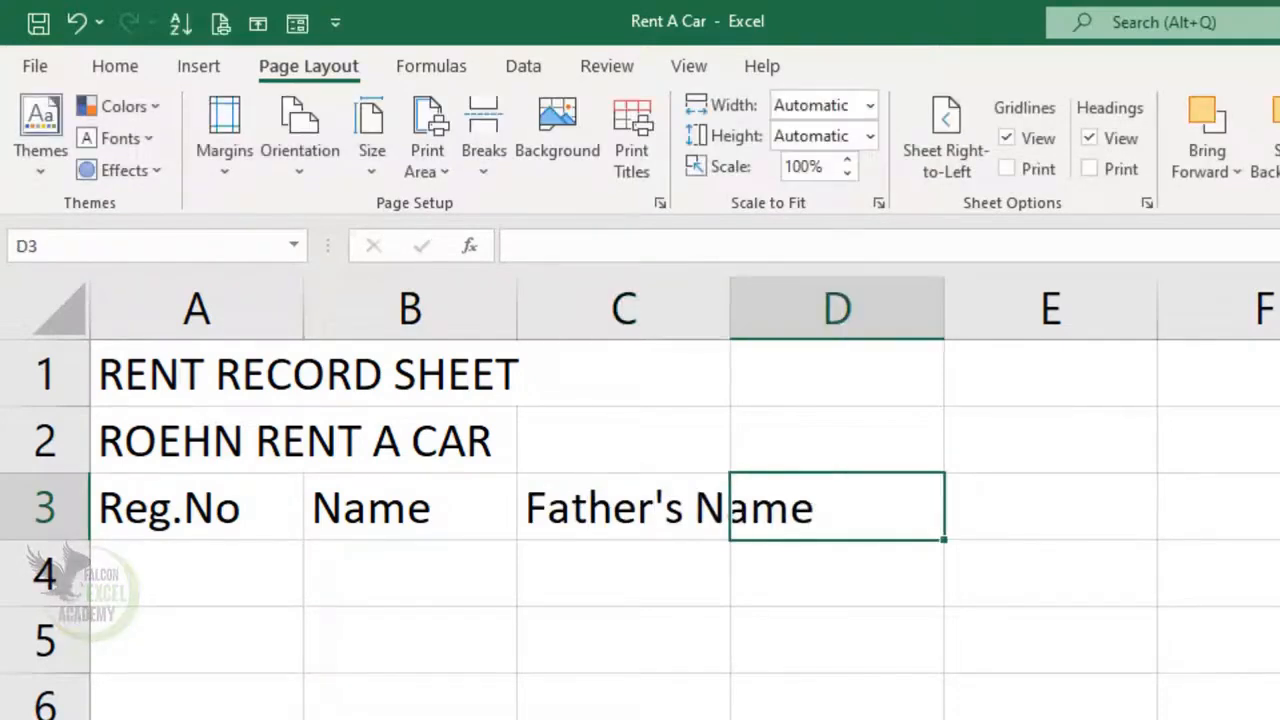
text(COntact No.)
key(Tab)
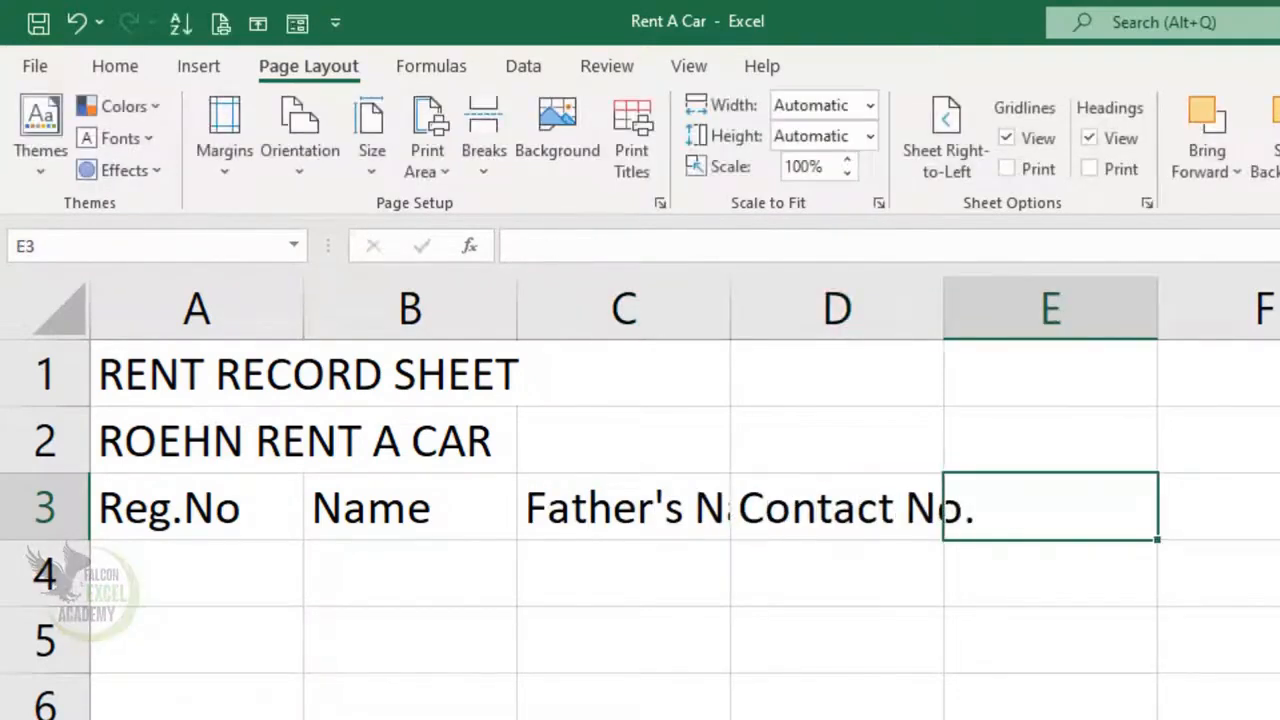
text(CNIC)
key(Tab)
text(Ite)
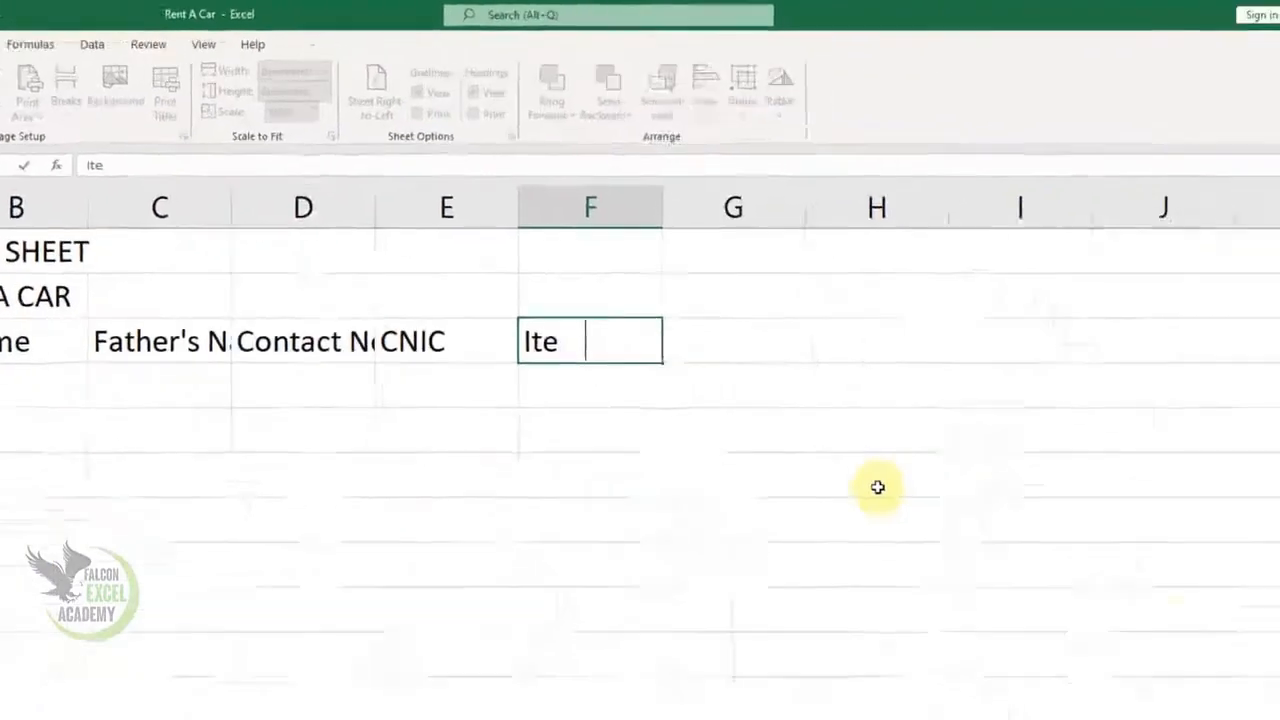
text(m Name)
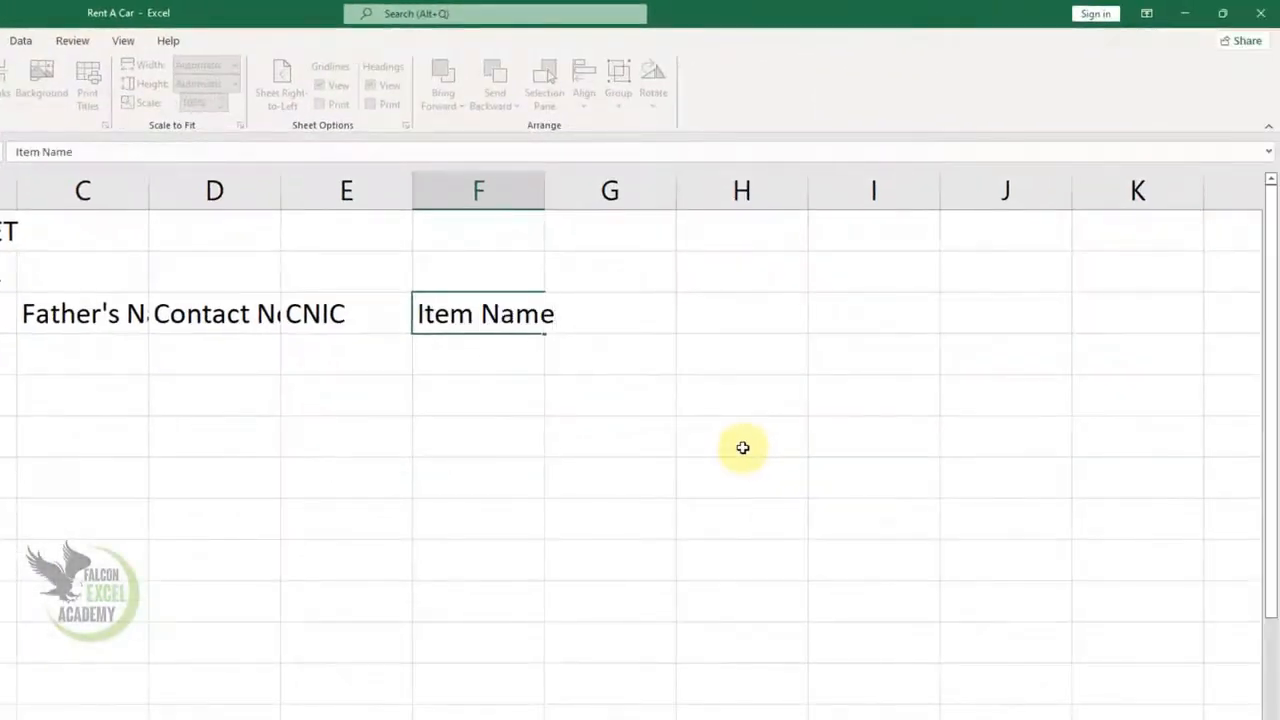
key(Tab)
- Add headings Issue date, Return Date, Total Days, Rent Per Day, Total Rent, Recived Amount, Balance, Return Back Amount in G3:N3
text(Issue date)
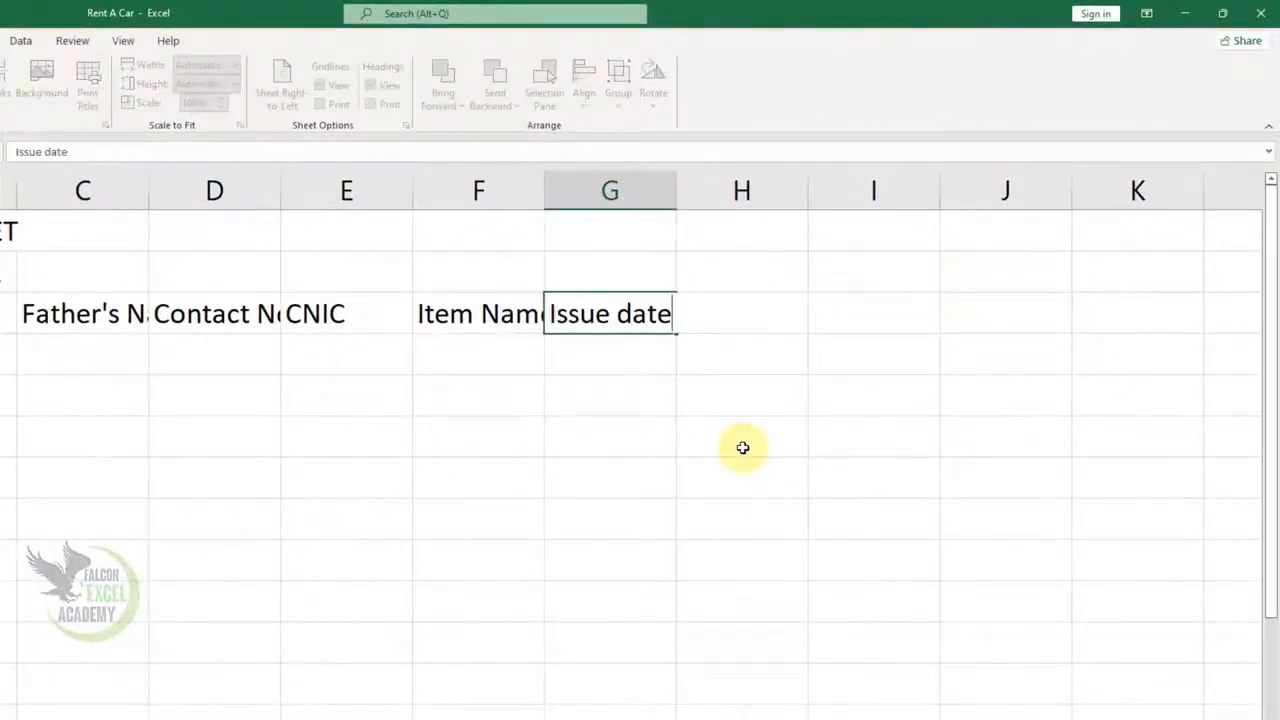
key(Tab)
text(Re)
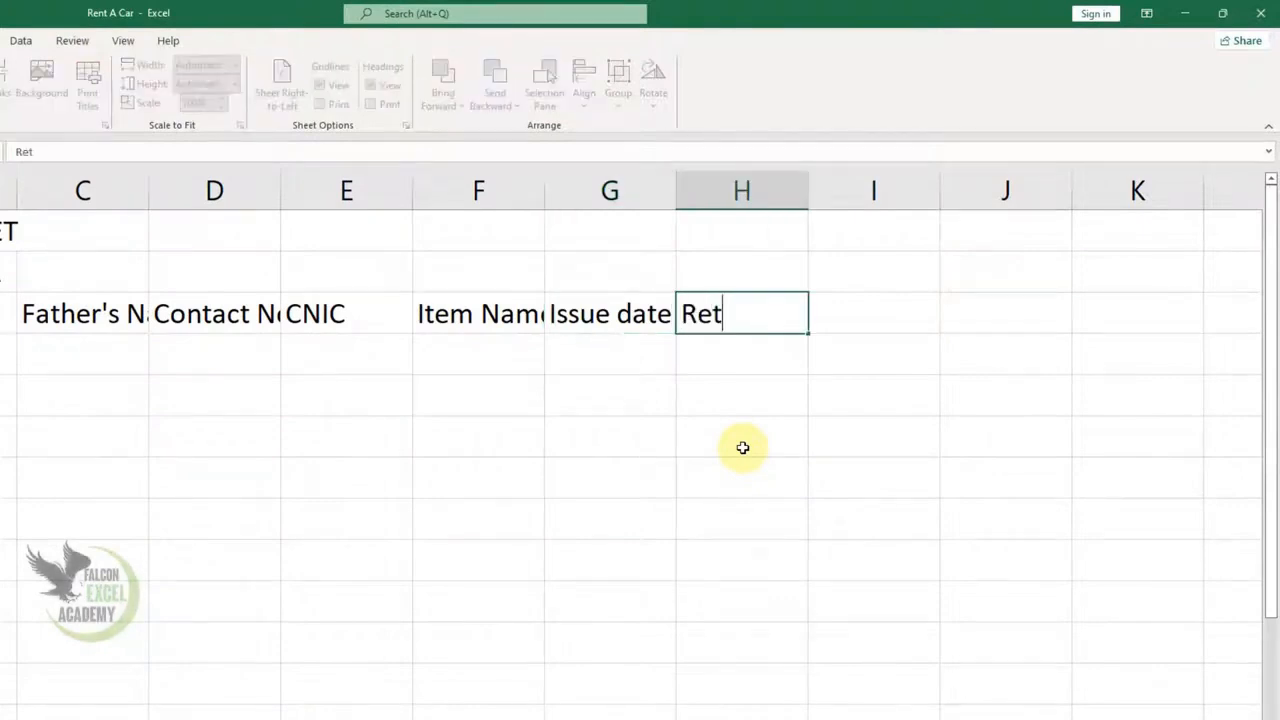
text(turn Date)
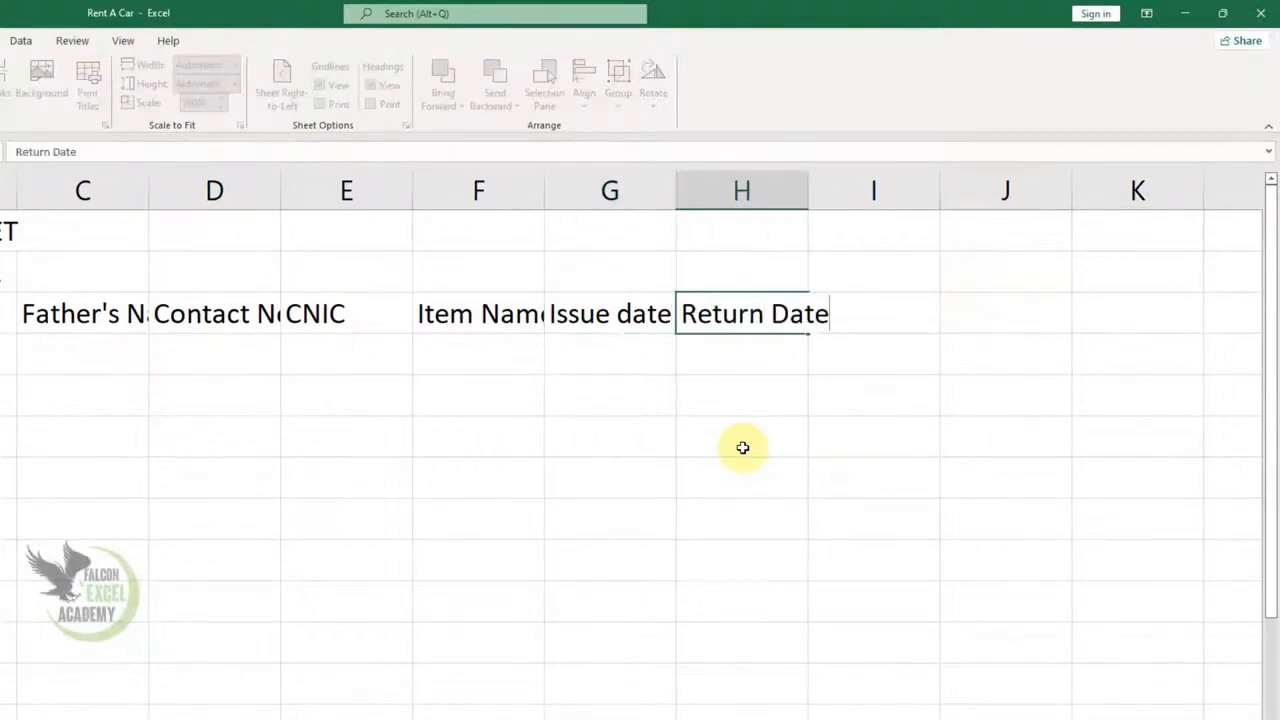
key(Tab)
text(Total Days)
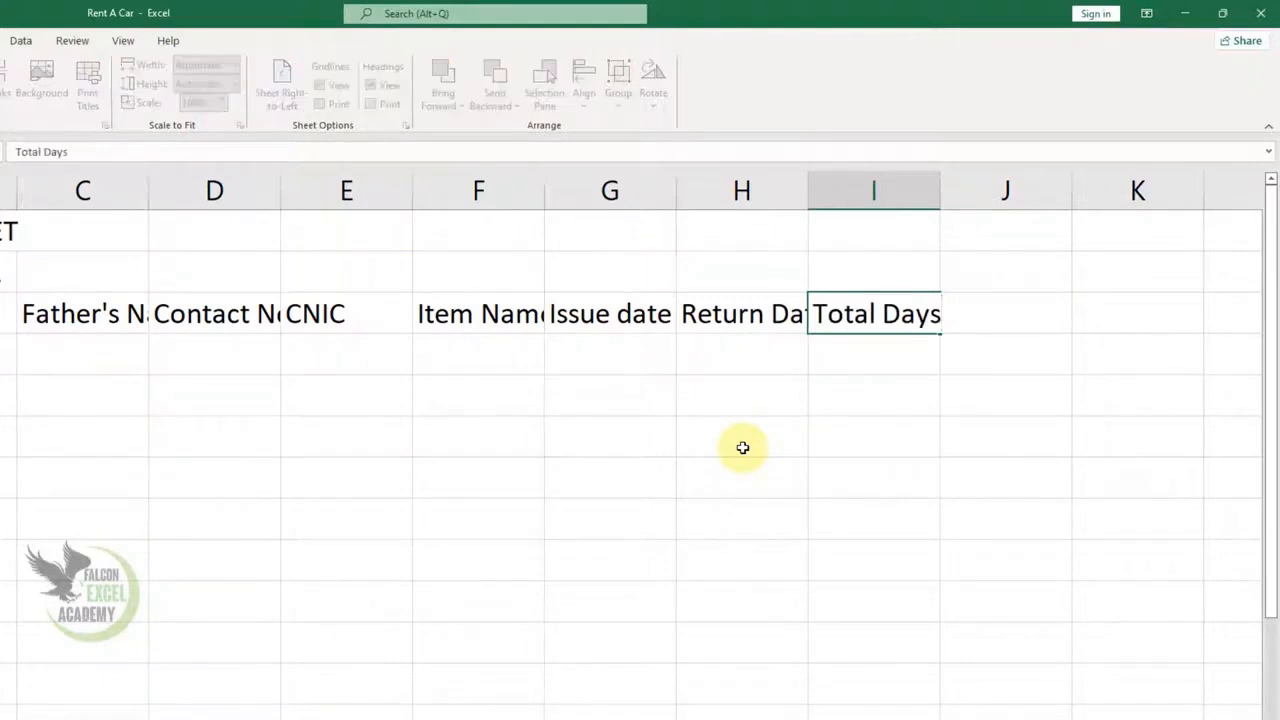
key(Tab)
text(Rent Per)
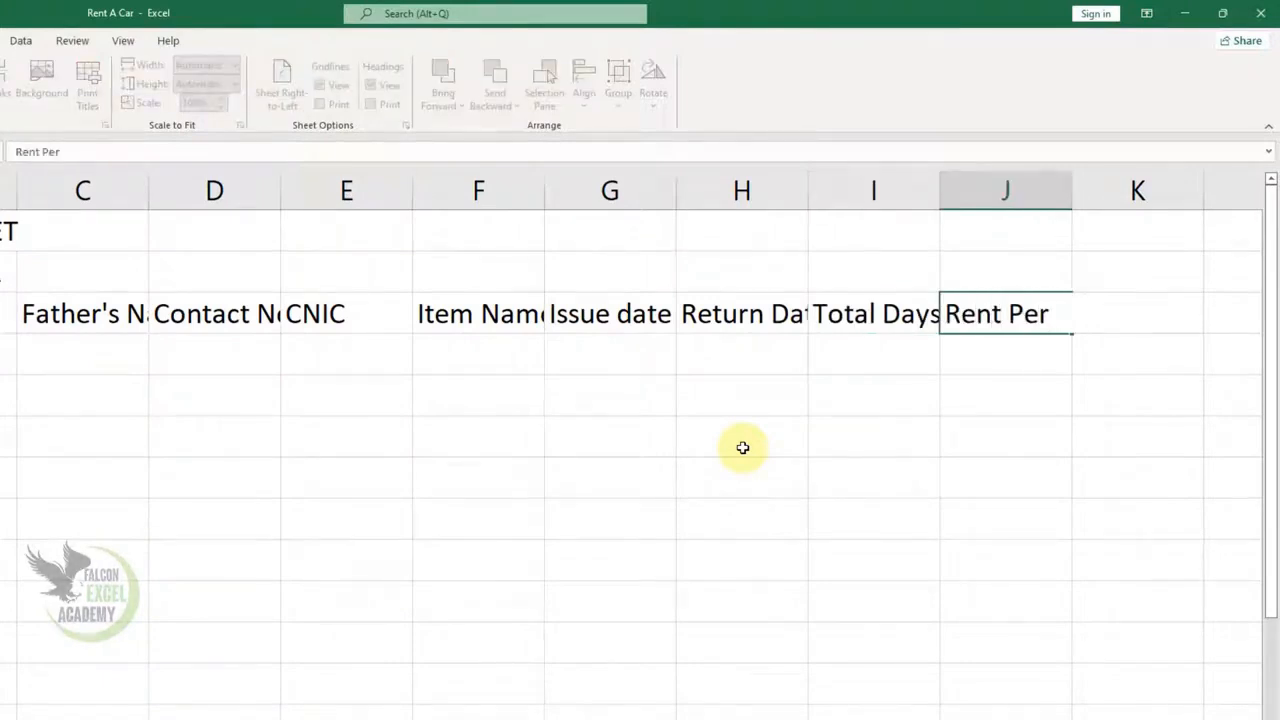
text( Day)
key(Tab)
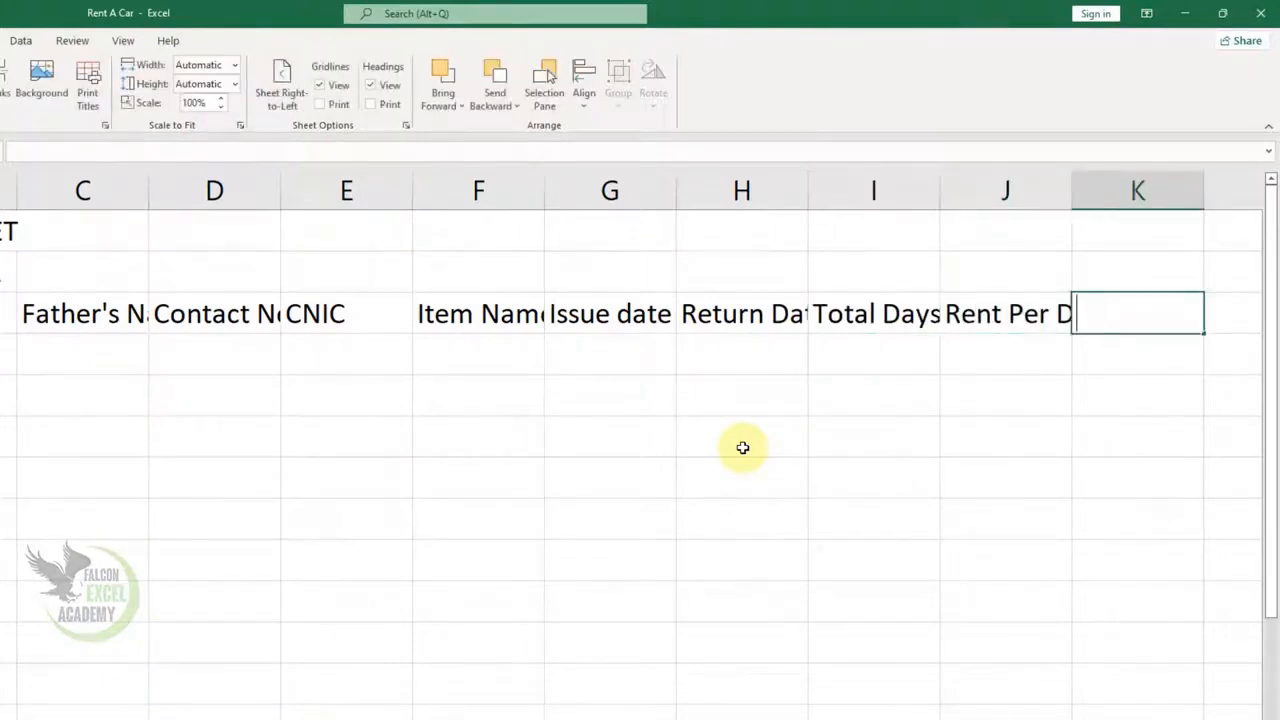
text(Total Rent)
key(Tab)
text(Recived Amount)
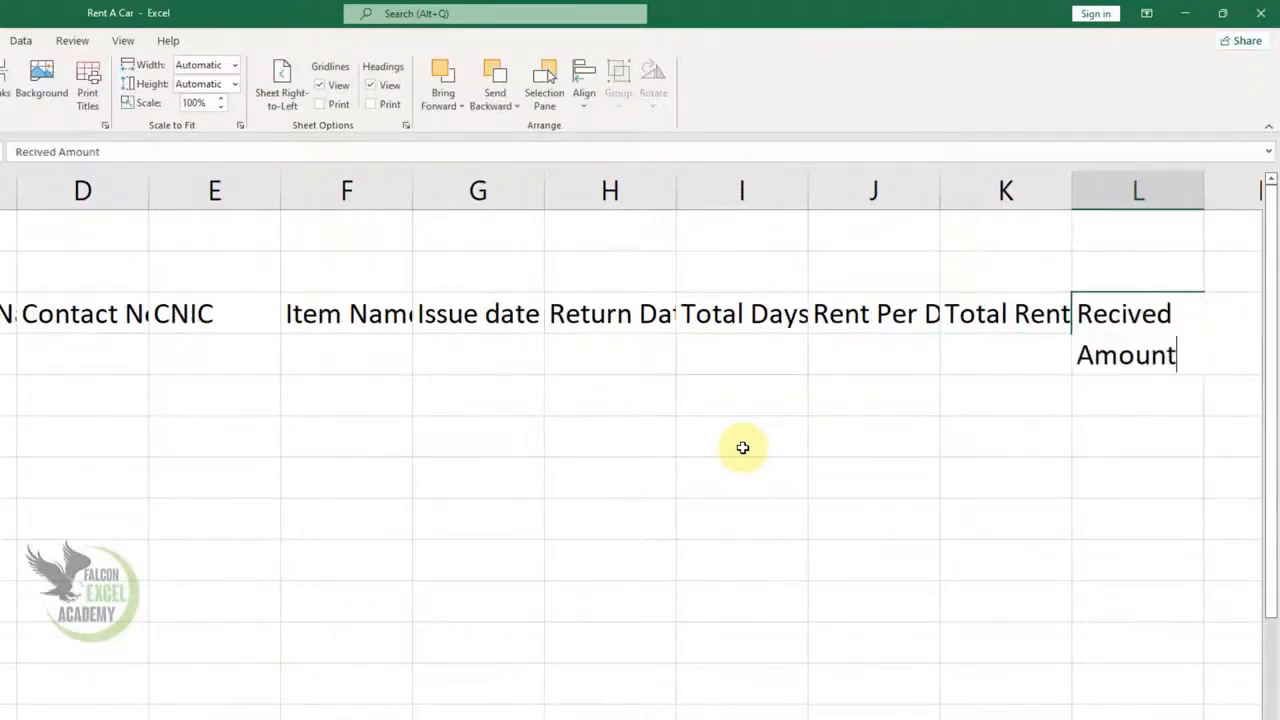
key(Tab)
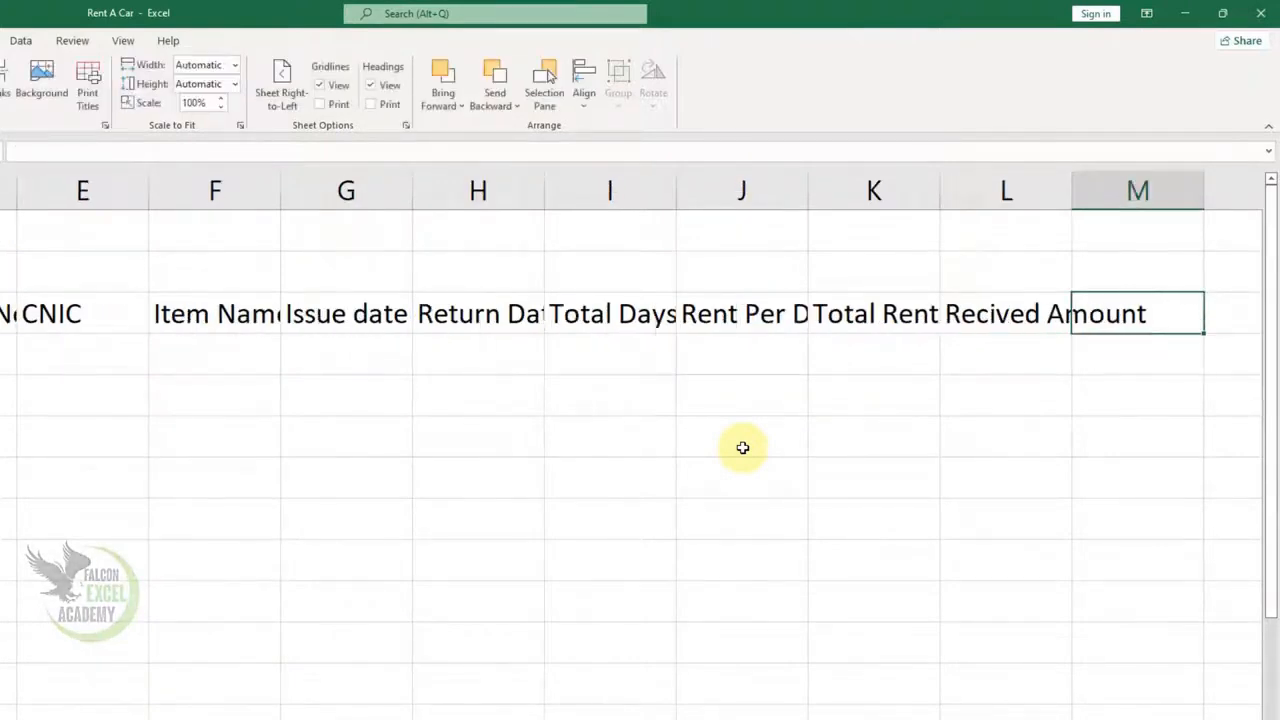
text(Balance)
key(Tab)
text(Re)
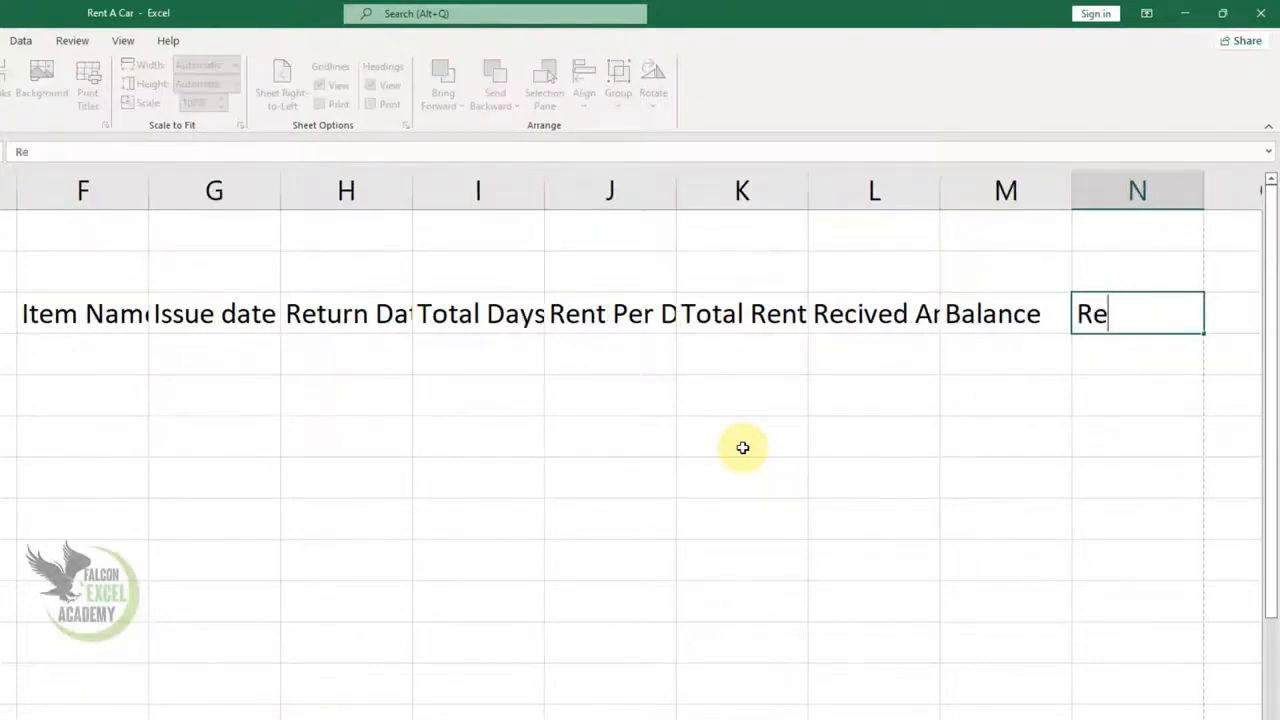
text(turn )
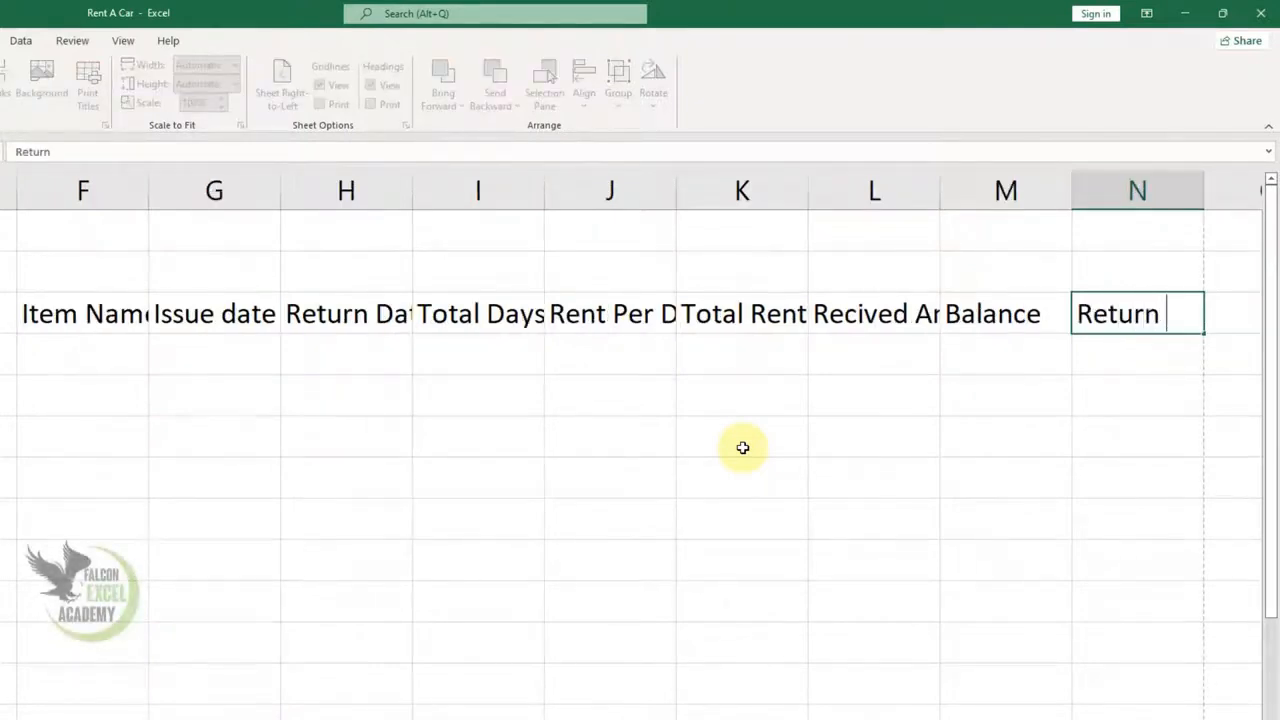
text(Back Amount)
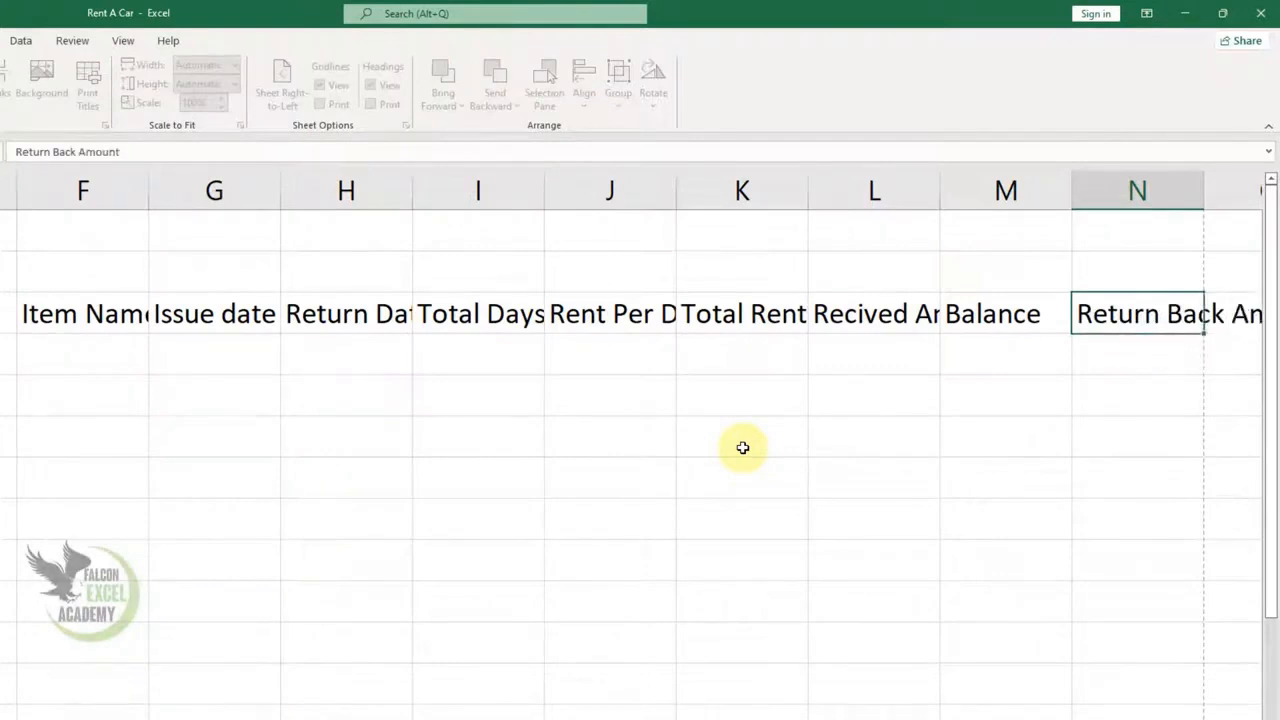
key(Return)
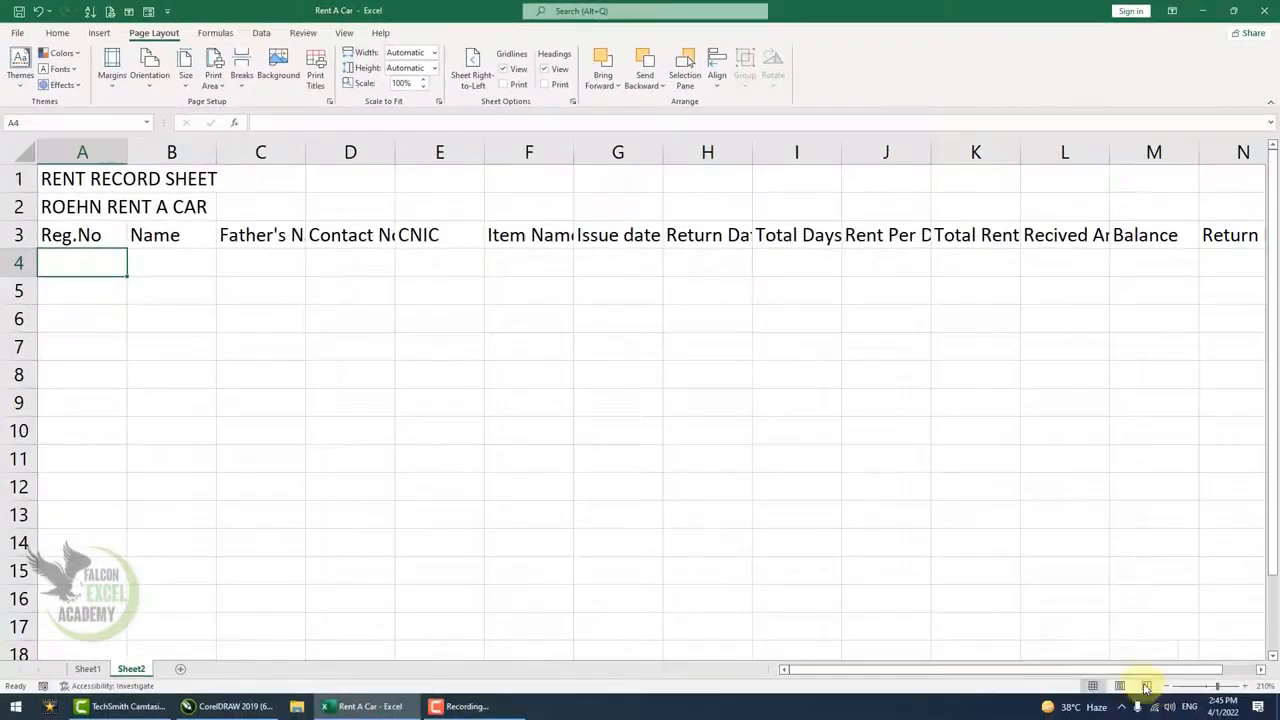
- Set the table range A3:O16 to 9 pt font with Wrap Text turned on
click(1166, 686)
click(1166, 686)
drag(74, 229, 1203, 545)
click(50, 35)
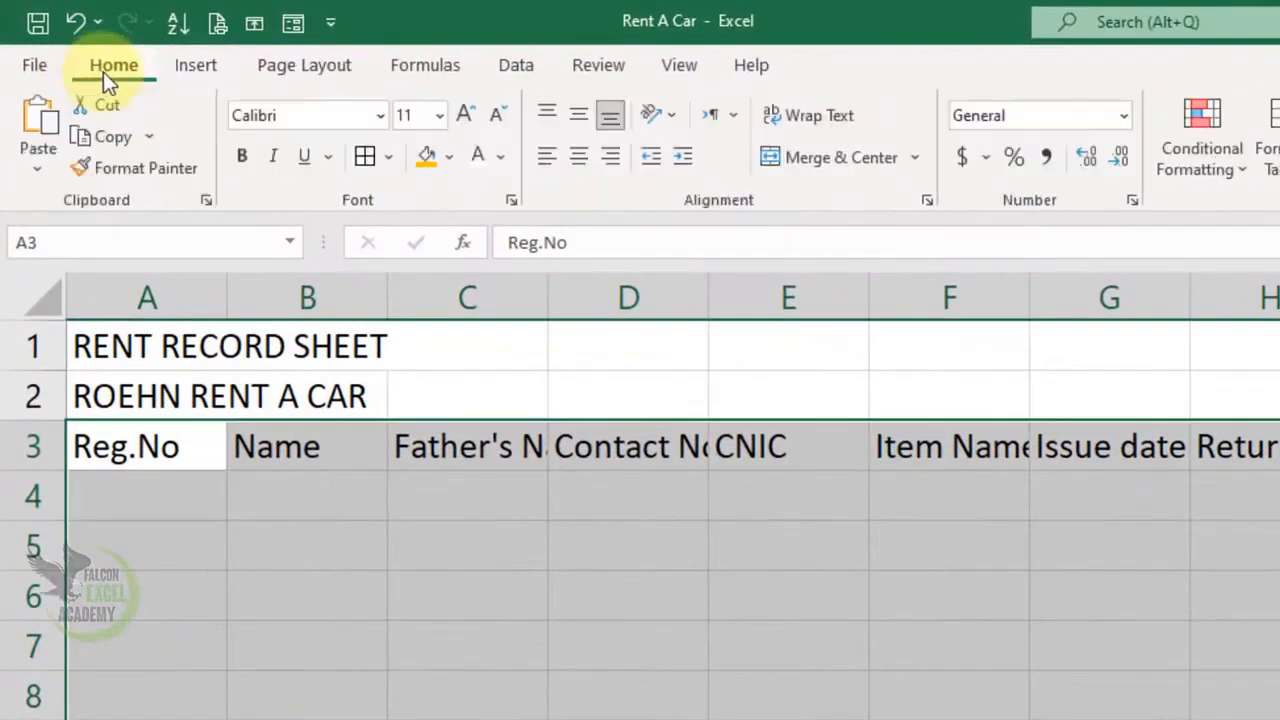
click(440, 116)
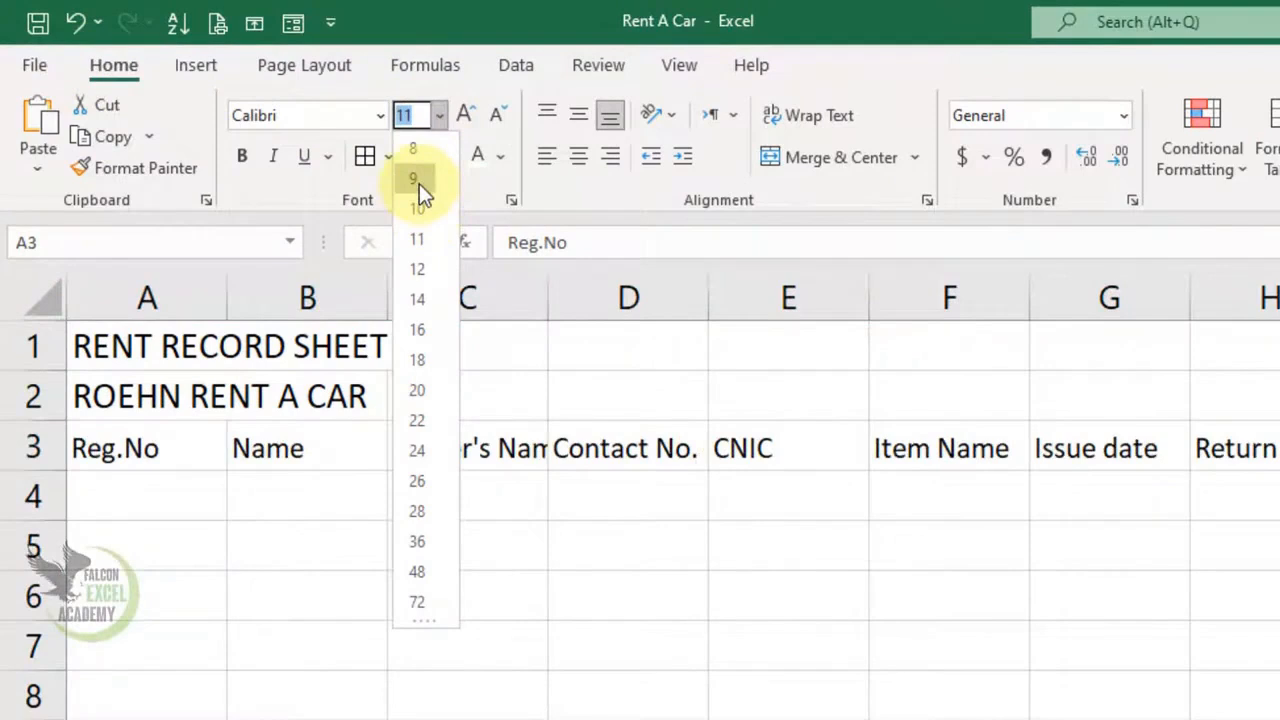
click(419, 180)
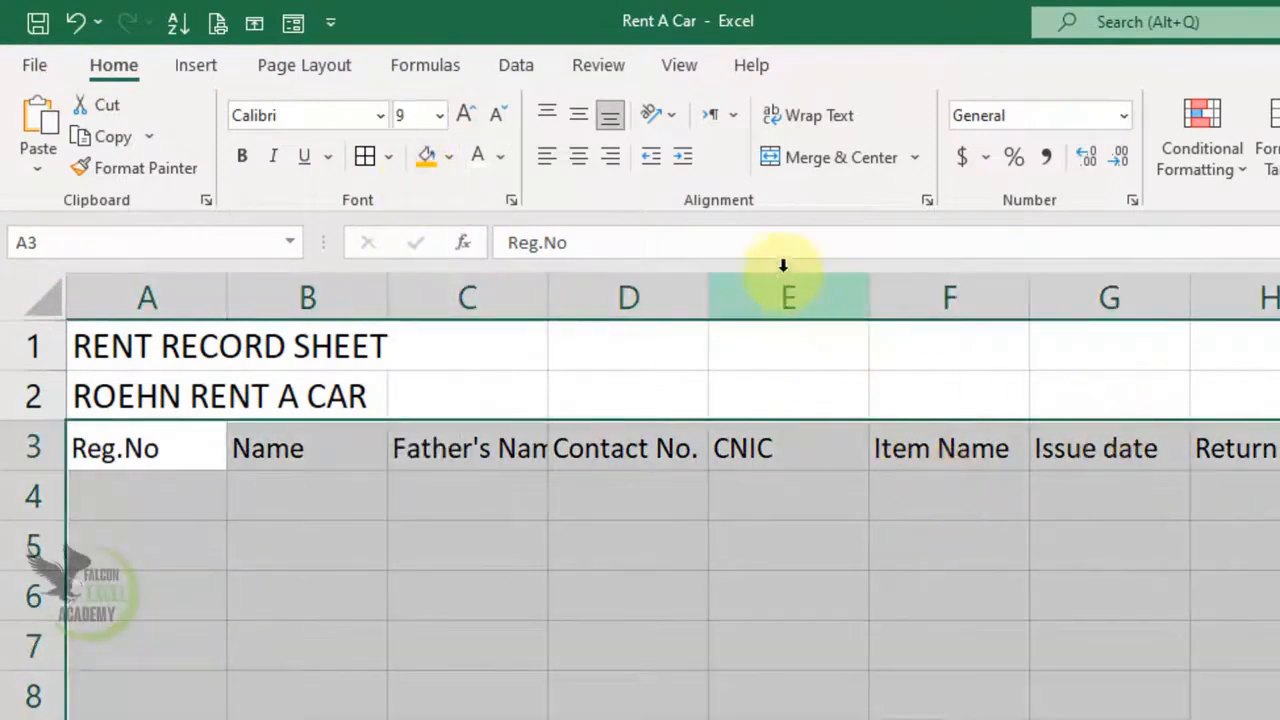
click(848, 120)
click(628, 617)
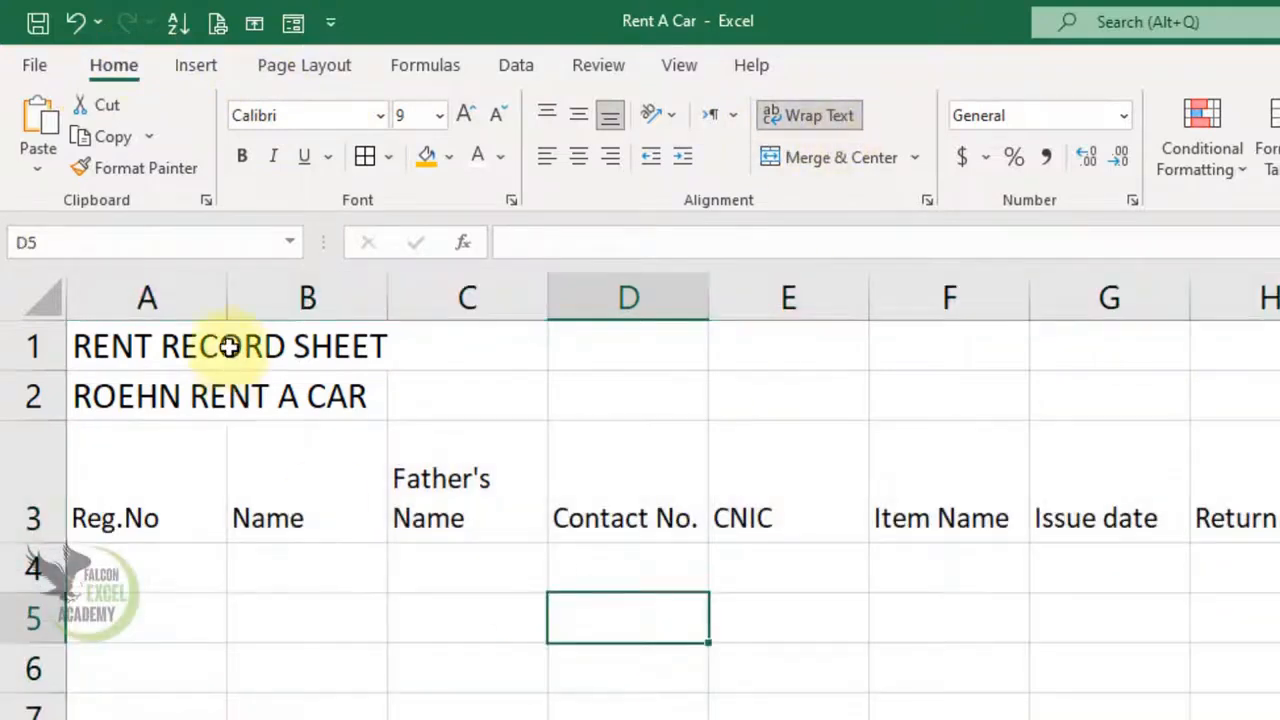
- Resize columns A–E to fit Reg.No, Name, Father's Name, Contact No. and CNIC
drag(228, 300, 177, 330)
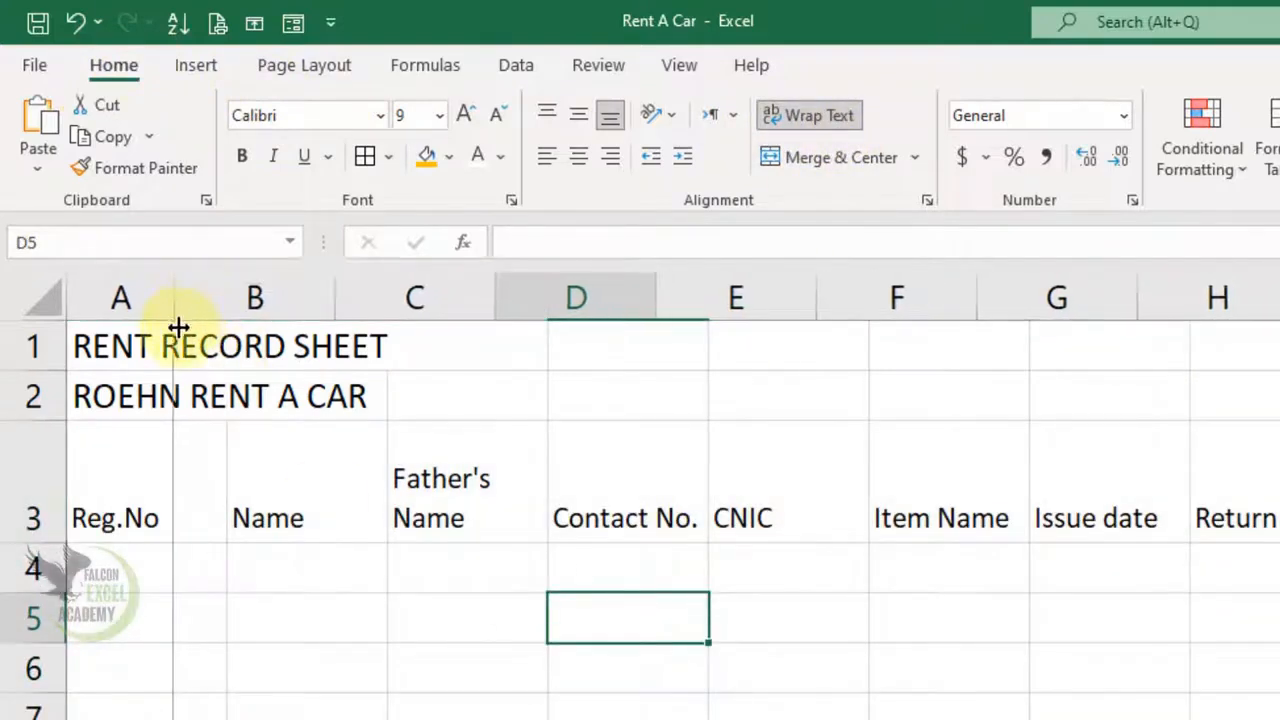
drag(331, 297, 347, 297)
drag(507, 290, 552, 300)
drag(723, 297, 810, 320)
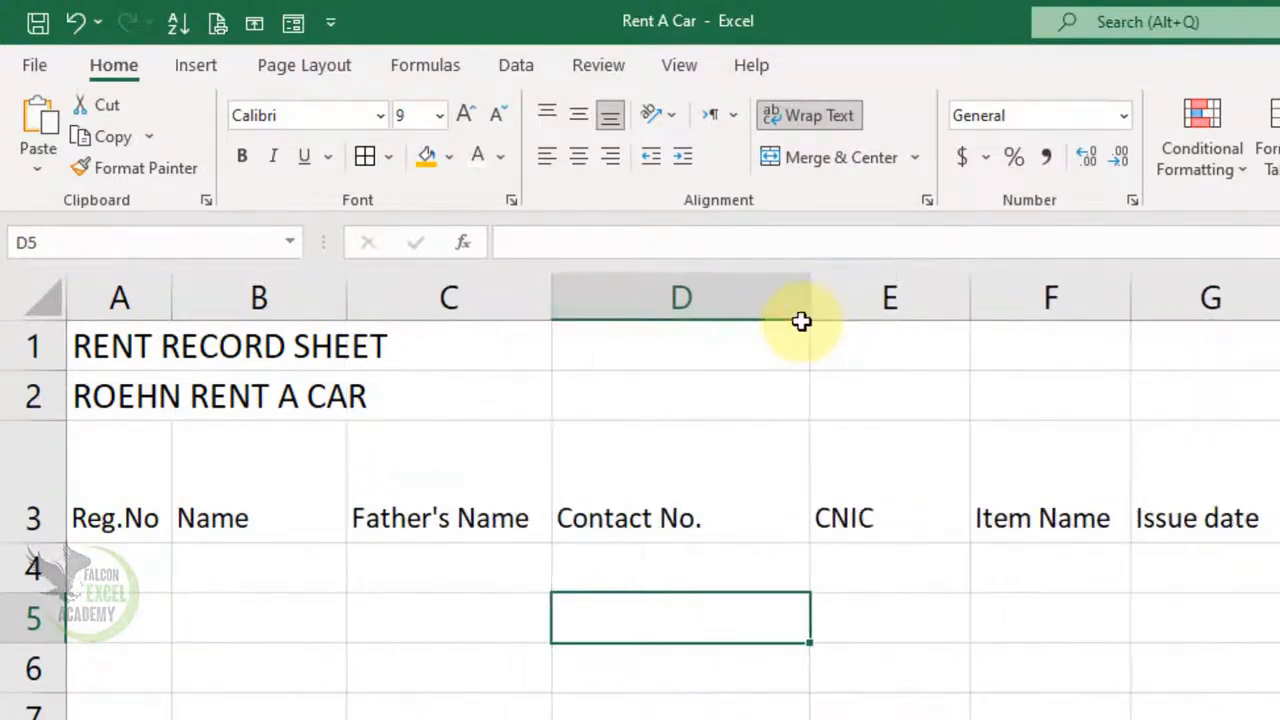
drag(969, 297, 1091, 309)
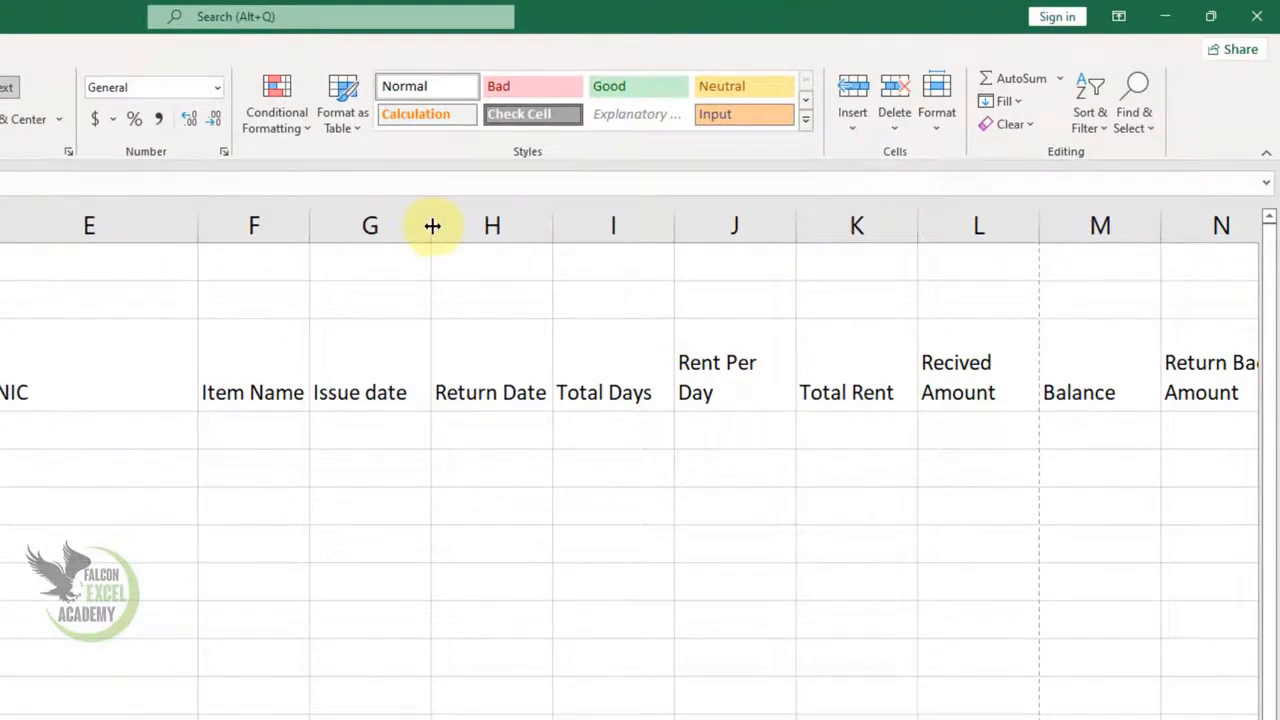
- Narrow columns G–M to fit their headings, auto-fitting column K for Total Rent
drag(435, 226, 416, 226)
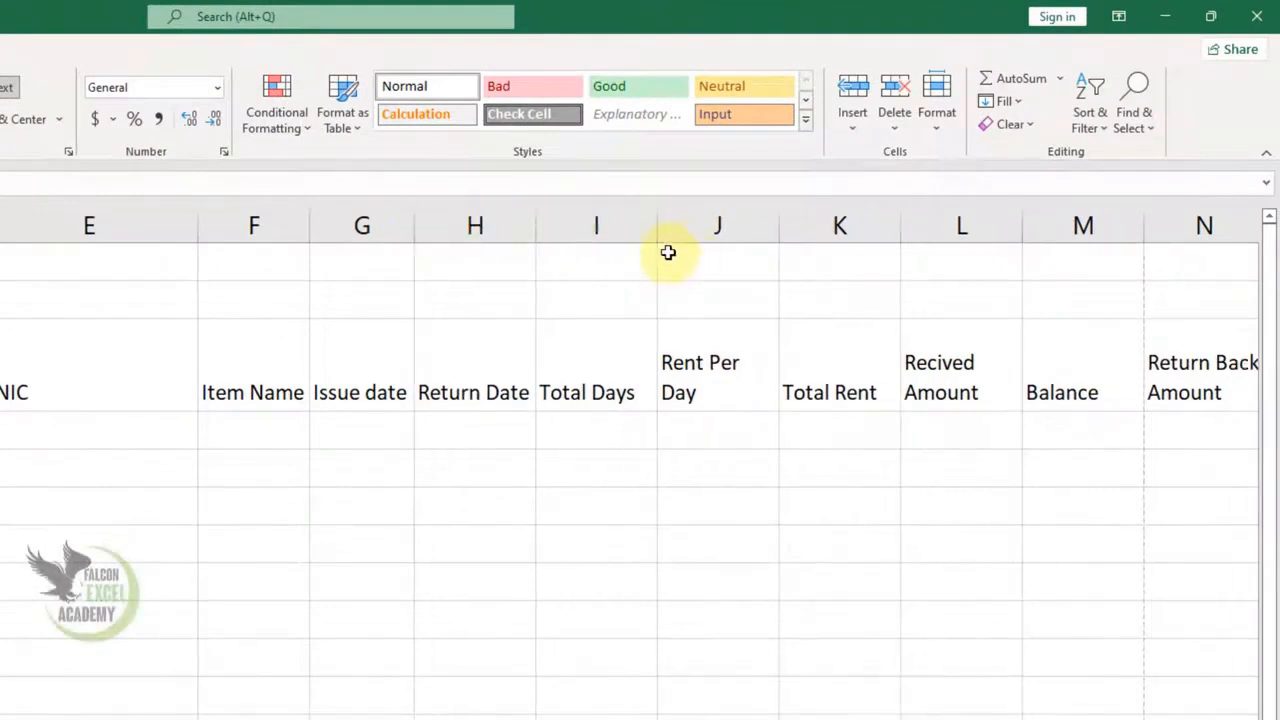
mouse_move(657, 233)
mouse_down()
mouse_move(634, 240)
mouse_move(654, 234)
mouse_up()
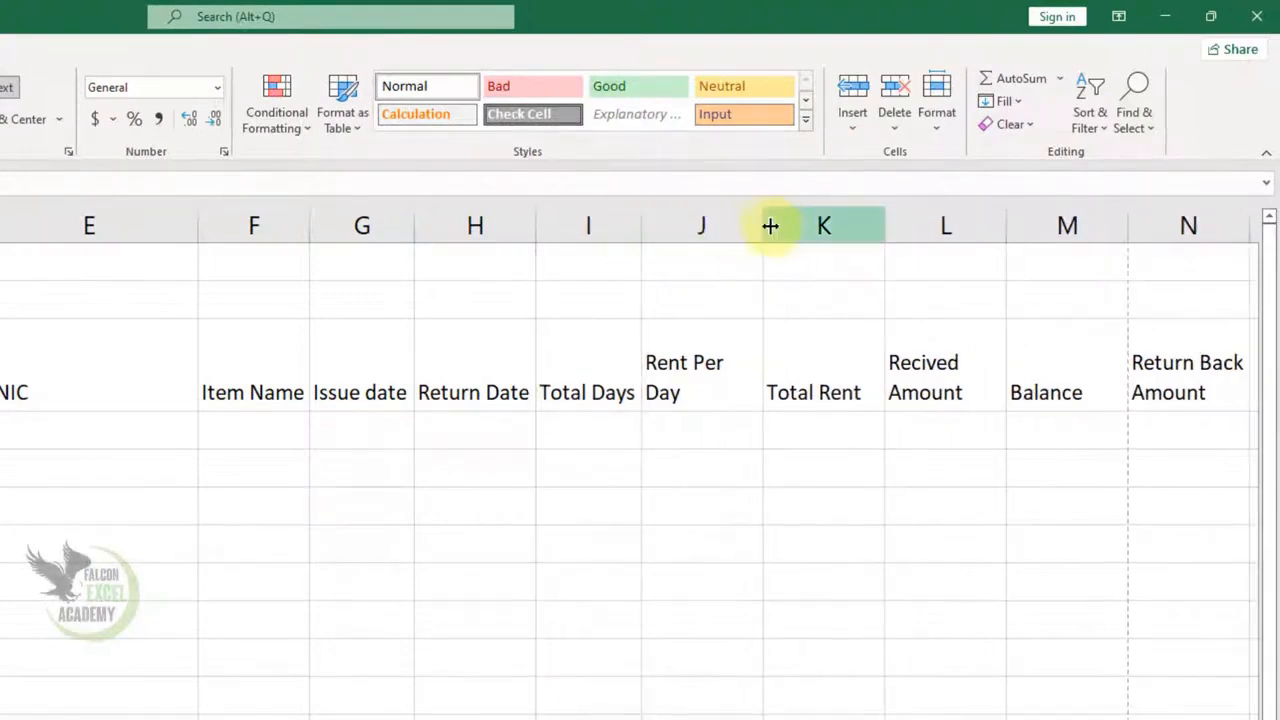
drag(757, 226, 740, 226)
drag(865, 214, 861, 214)
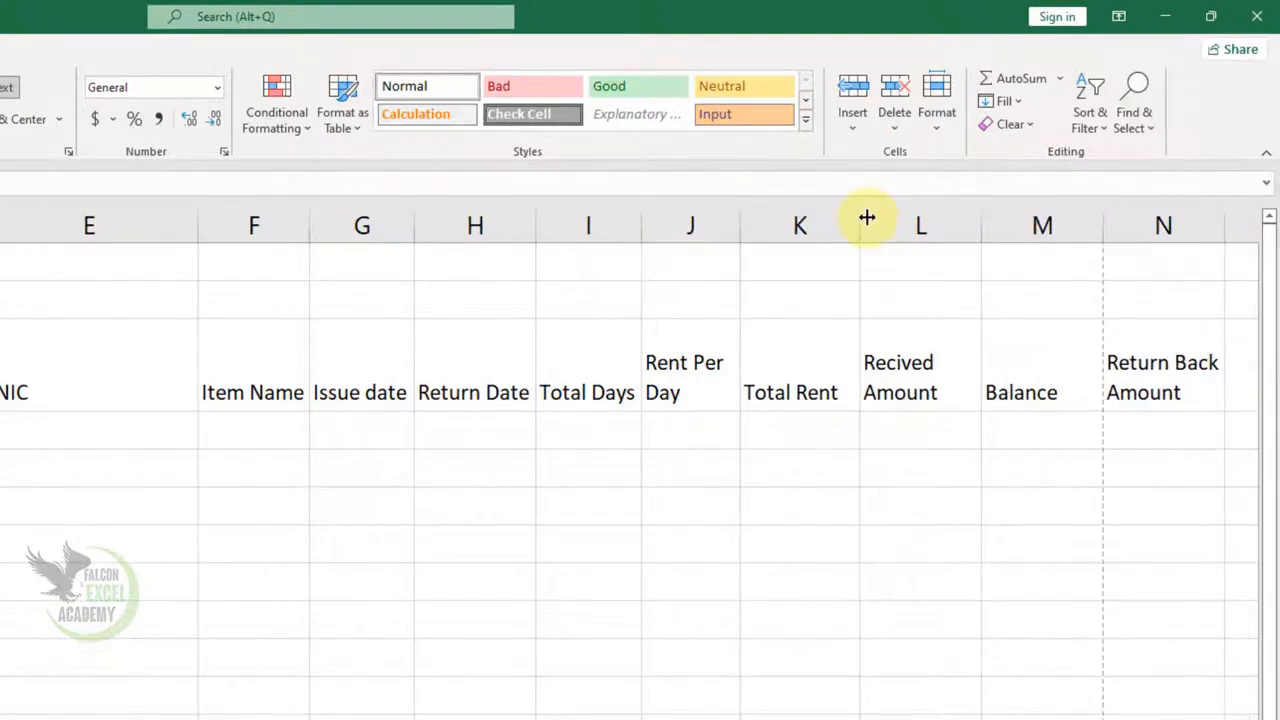
drag(984, 224, 952, 224)
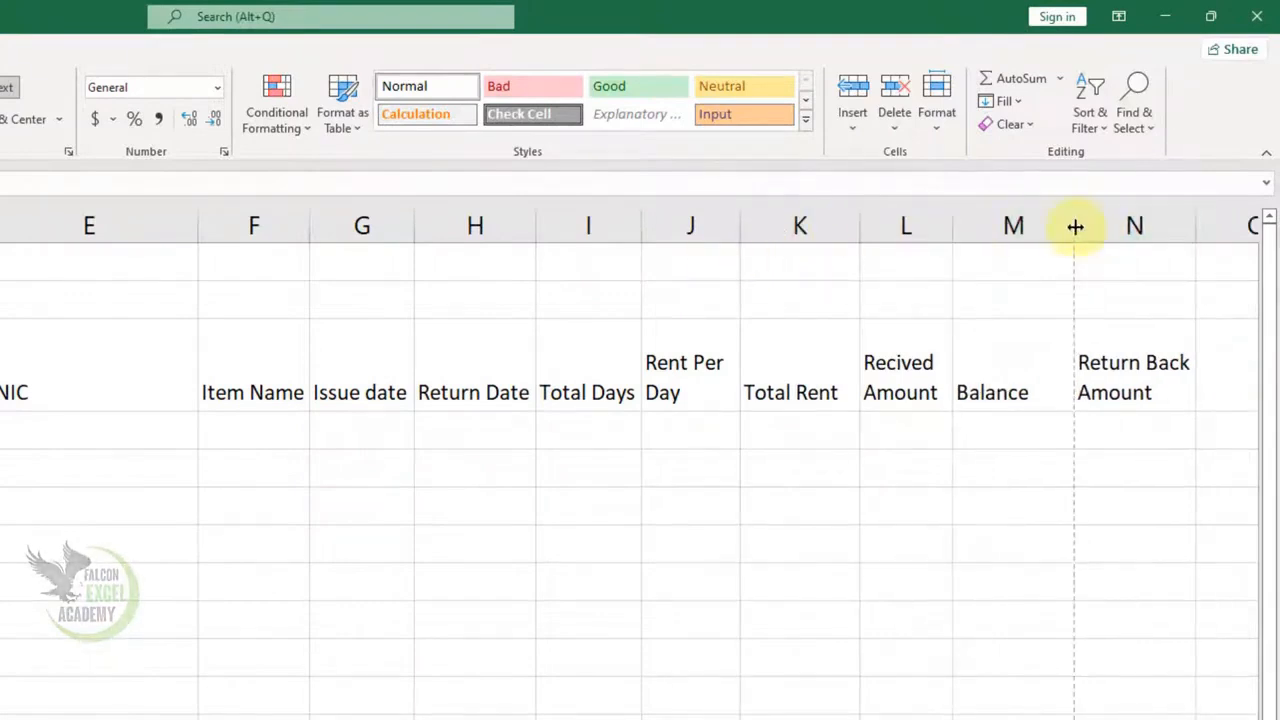
drag(1075, 226, 1048, 226)
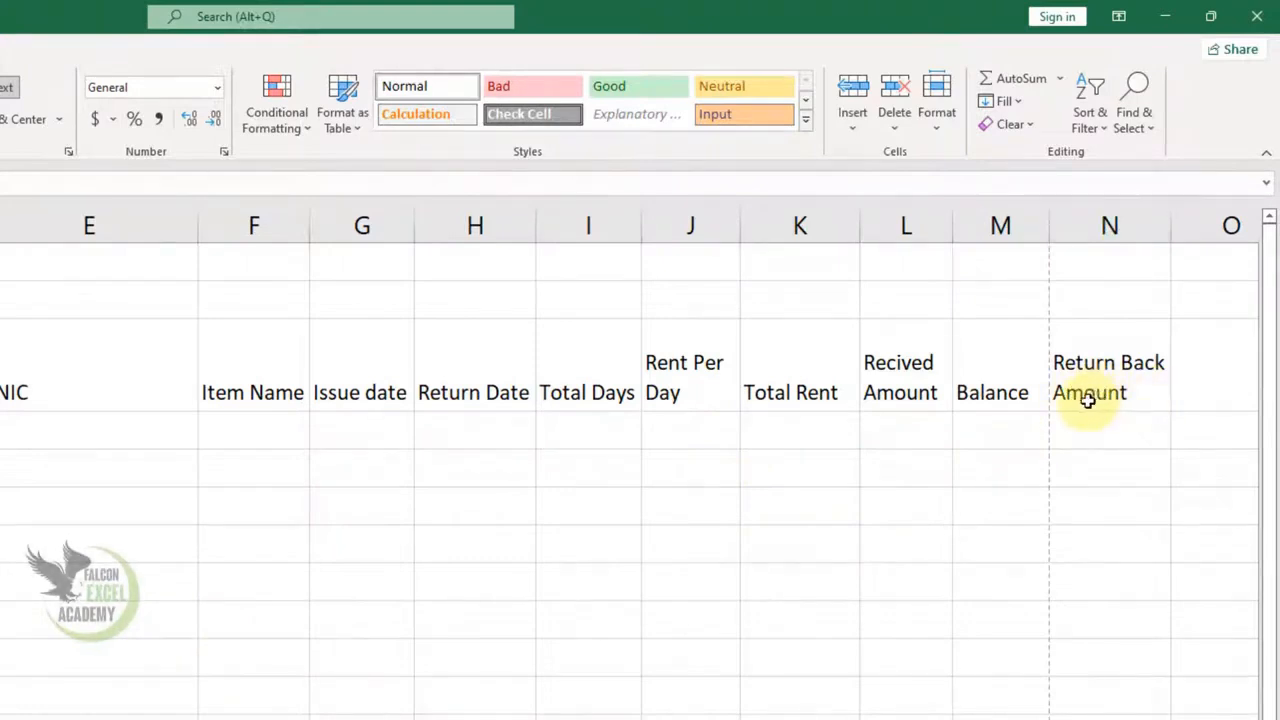
drag(859, 228, 827, 243)
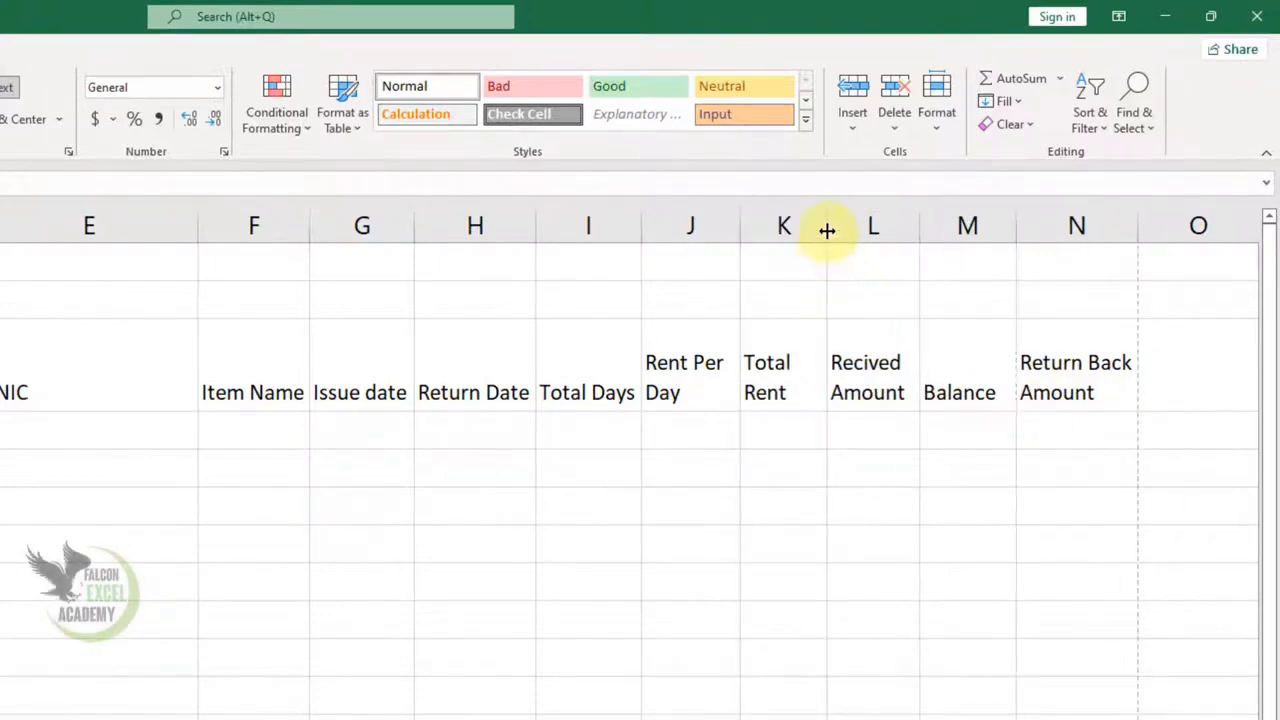
double_click(827, 230)
click(826, 227)
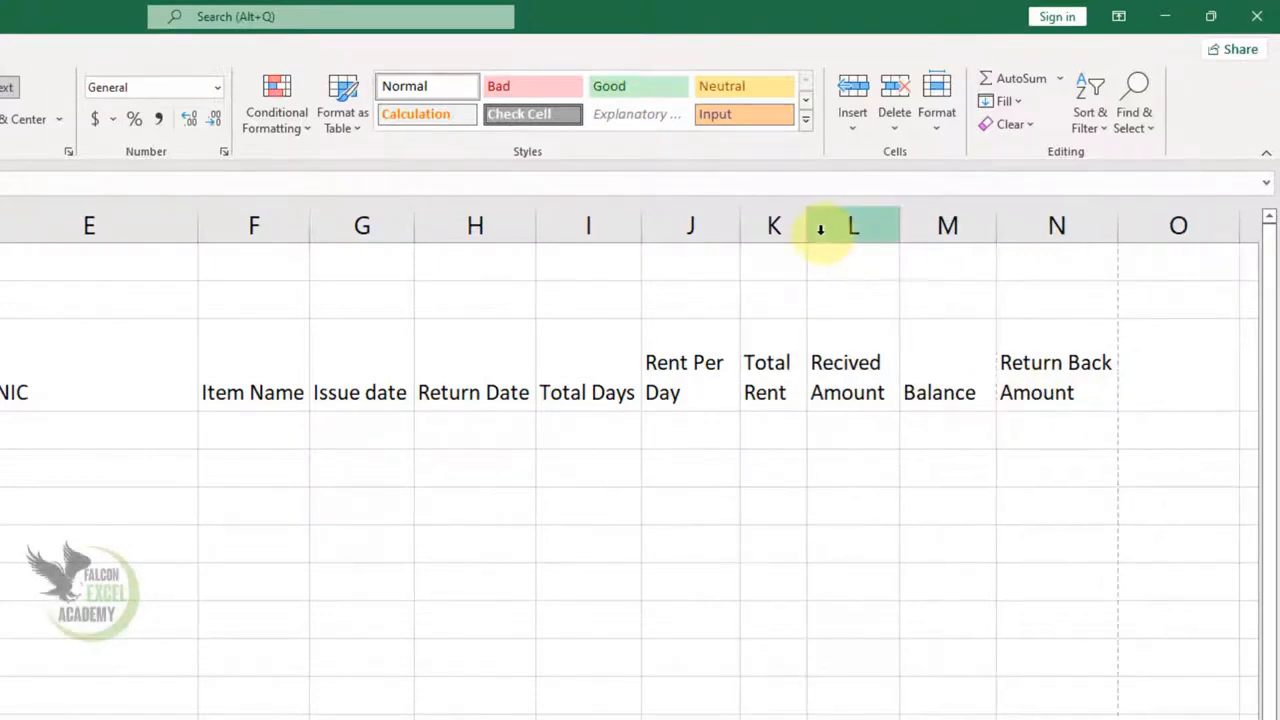
- Centre the table contents from row 3 to row 15 horizontally and vertically
drag(0, 372, 1040, 719)
click(324, 118)
click(324, 87)
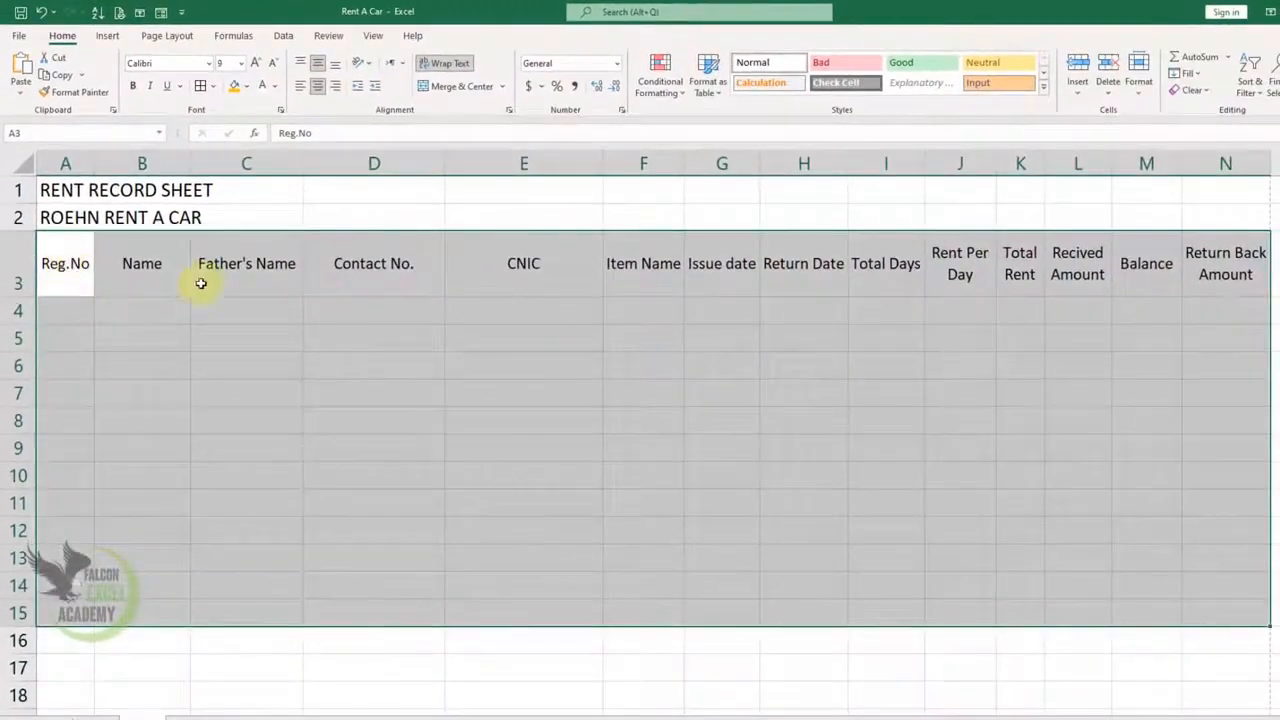
- Merge and centre row 1 and row 2 each across columns A–N
click(1069, 308)
click(1222, 189)
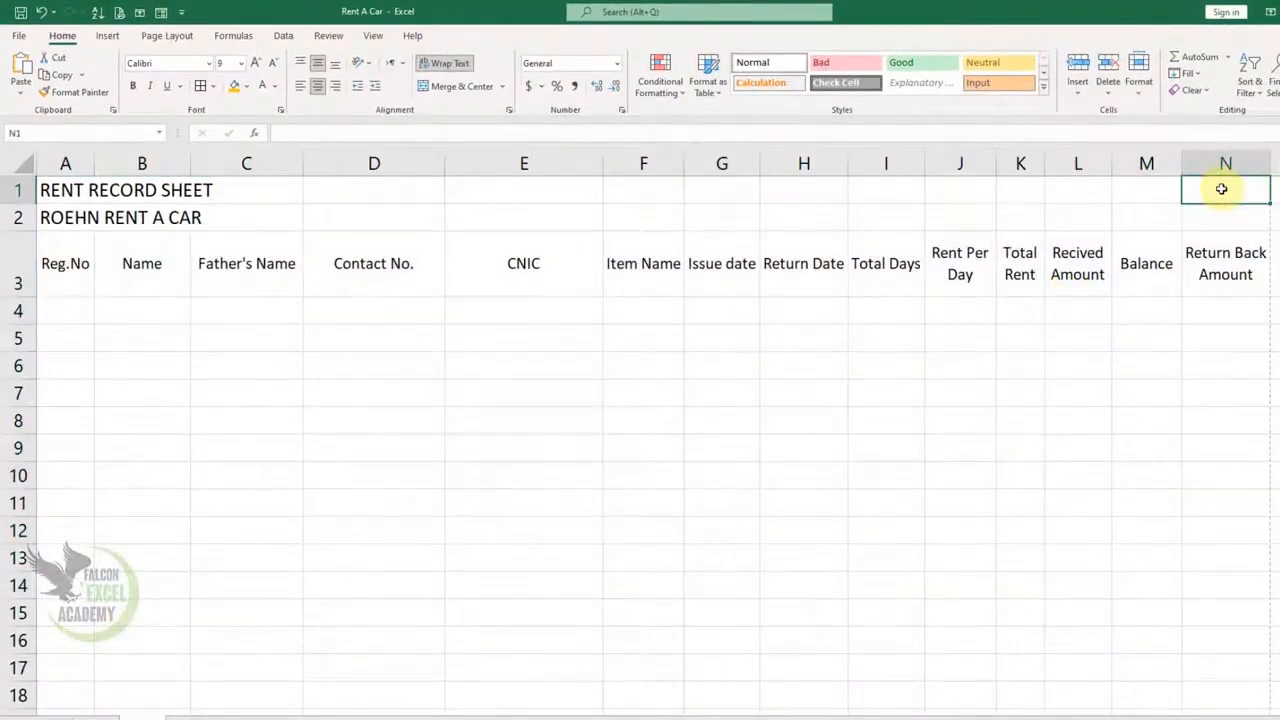
drag(1222, 189, 30, 130)
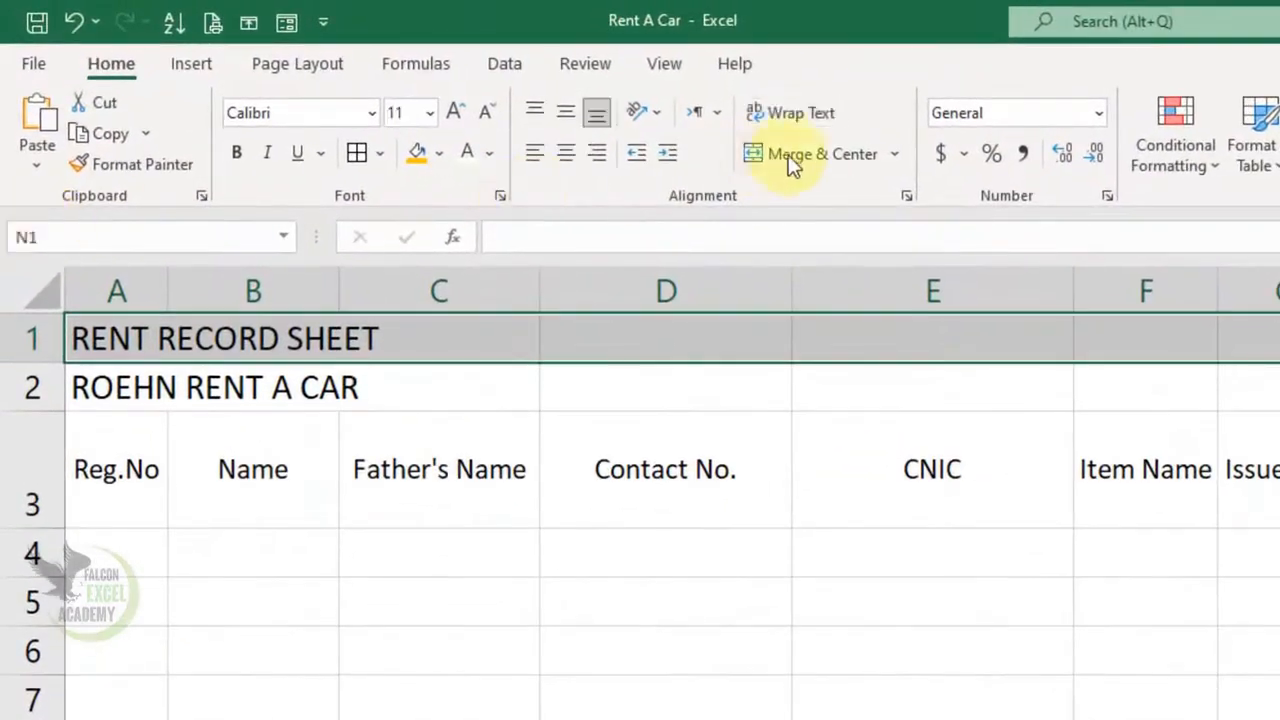
click(828, 166)
drag(1279, 387, 134, 374)
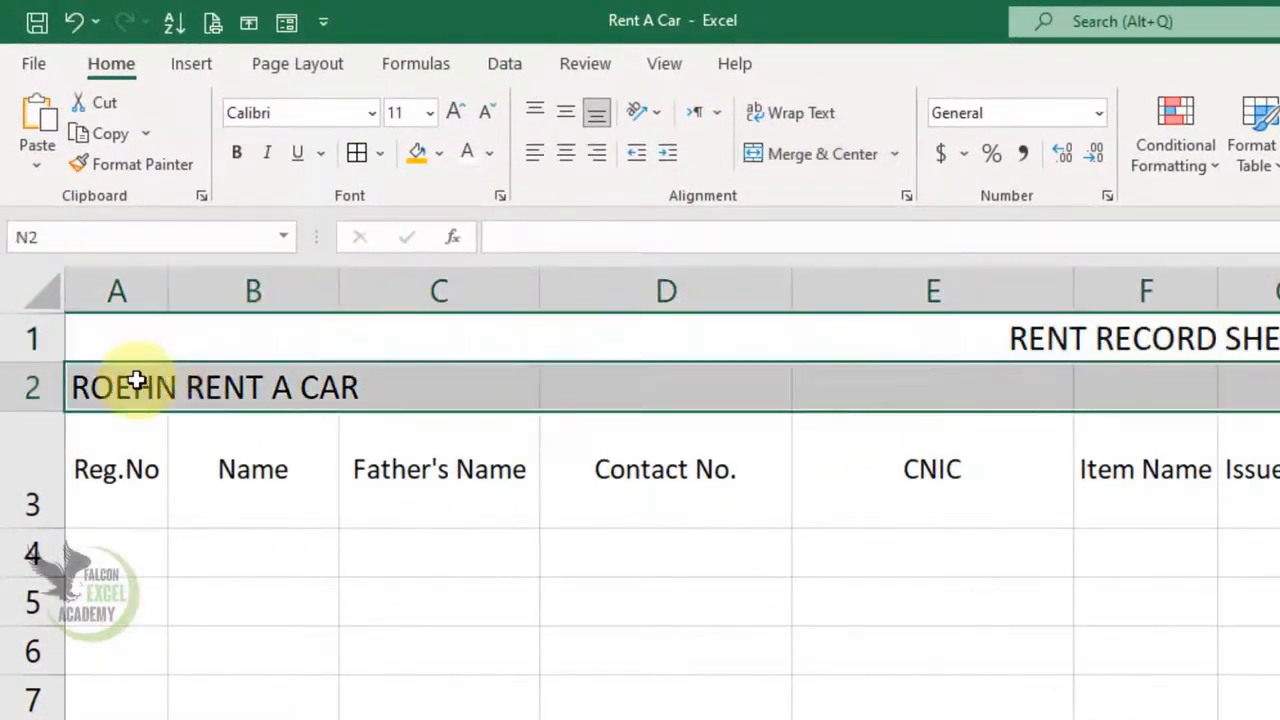
click(776, 155)
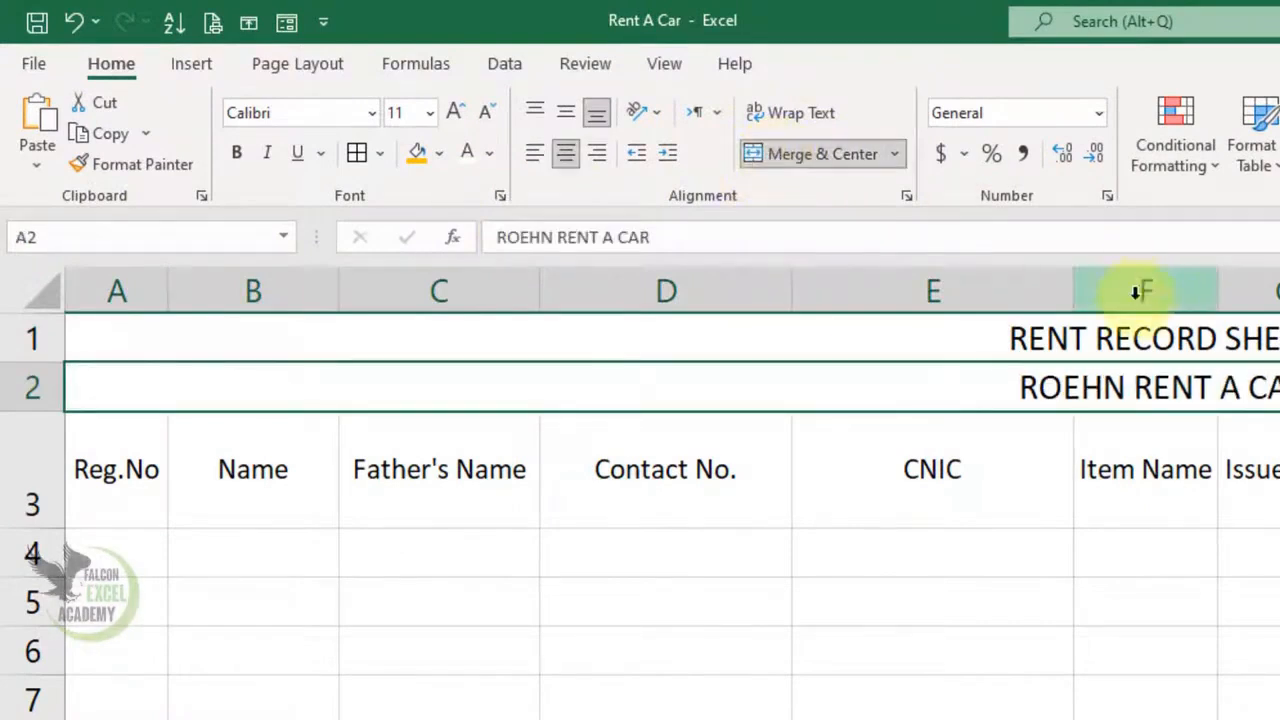
- Enlarge the RENT RECORD SHEET title to 26 pt
click(1137, 337)
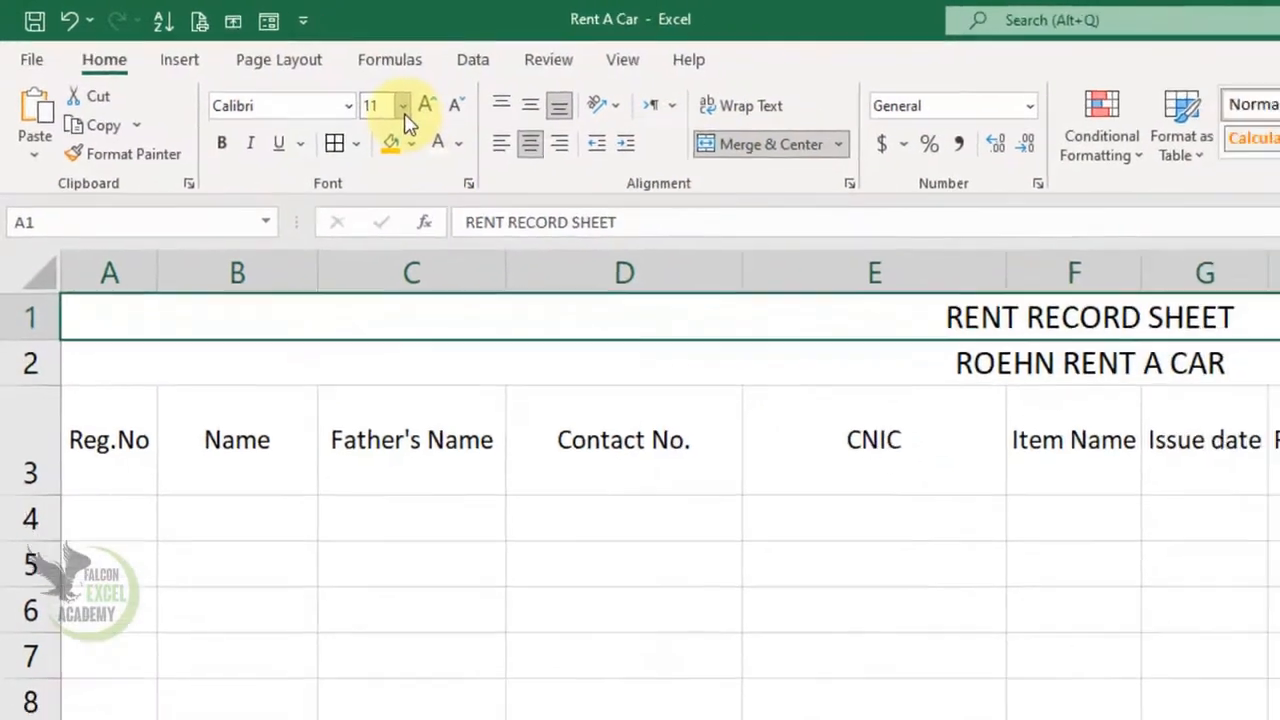
click(430, 112)
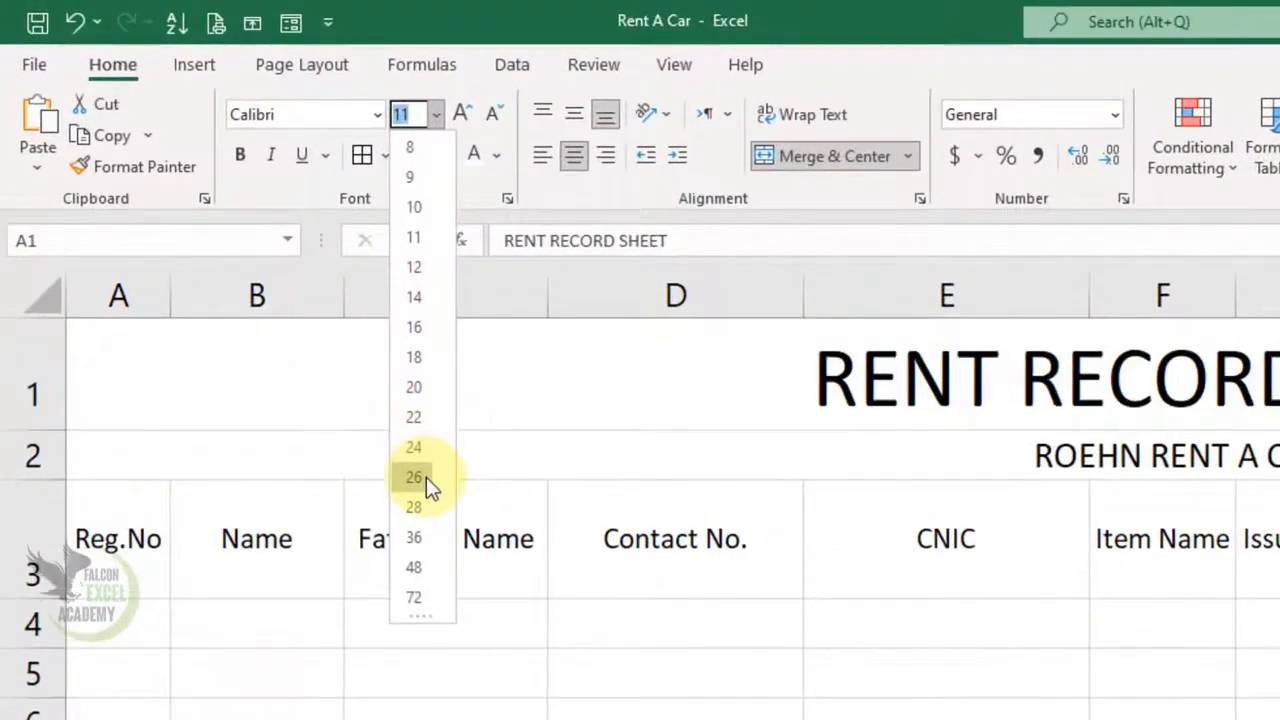
click(342, 389)
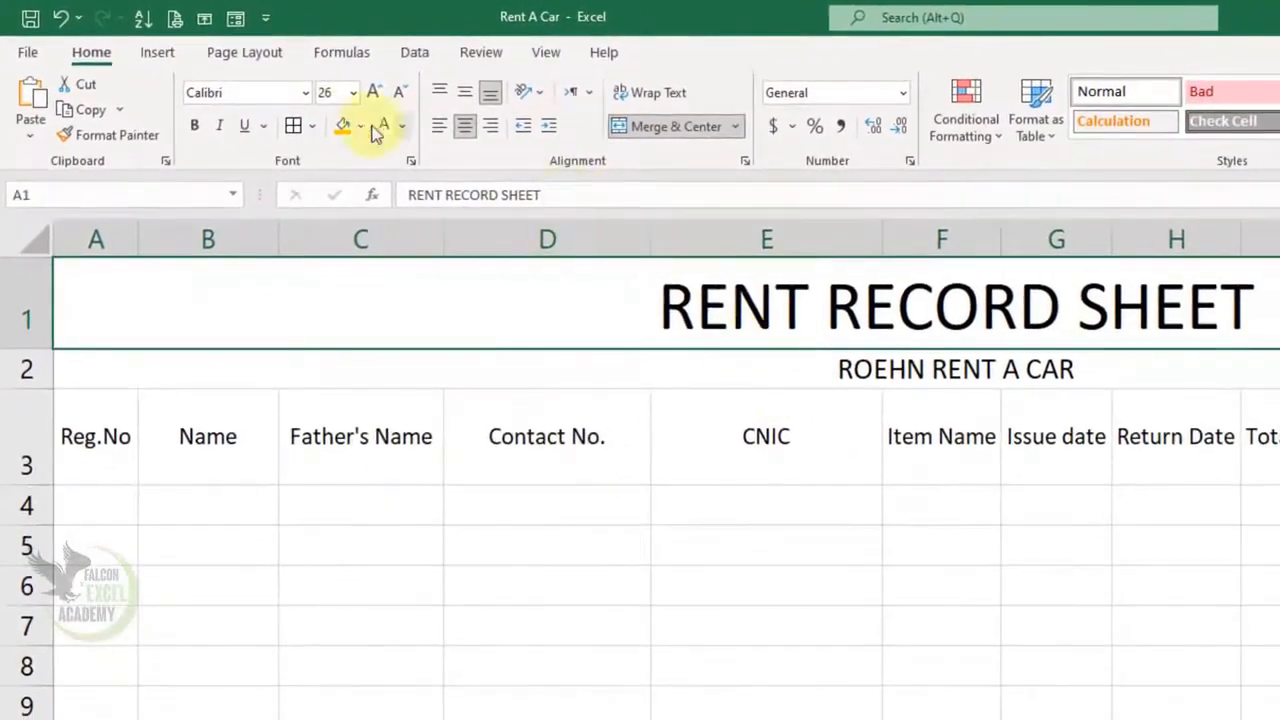
- Fill the RENT RECORD SHEET row blue and the ROEHN RENT A CAR row grey
click(361, 128)
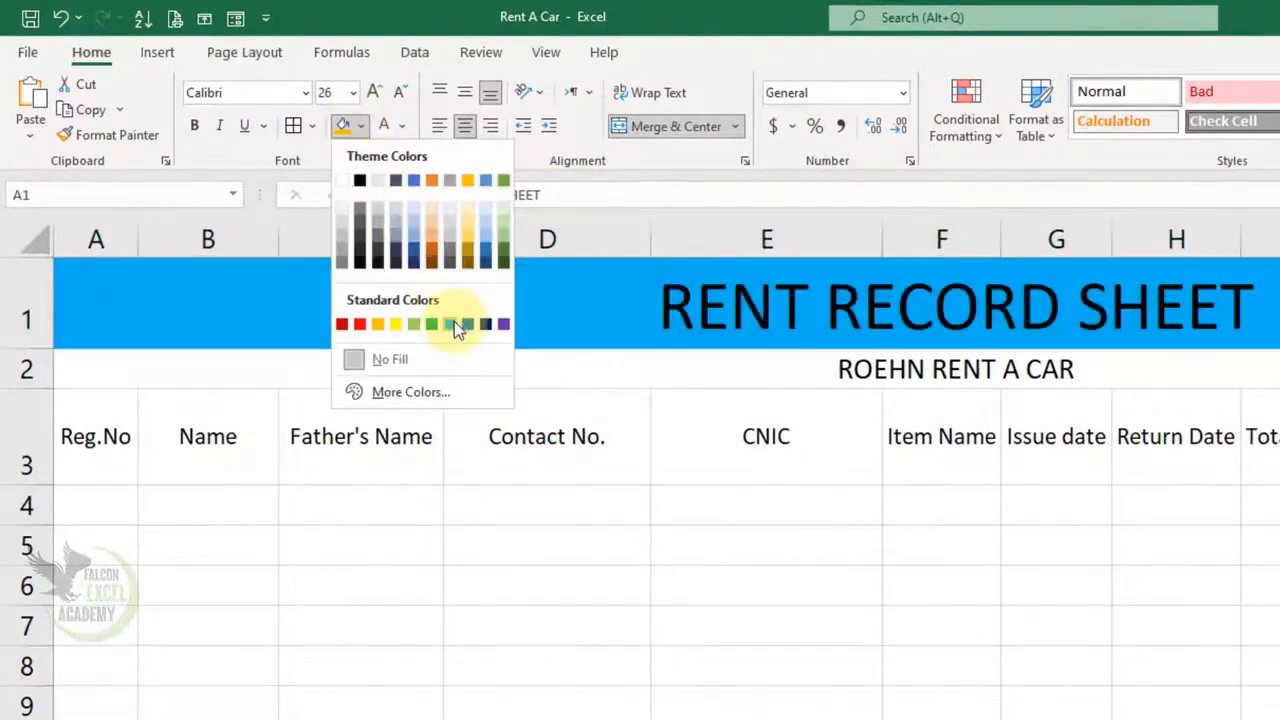
click(466, 326)
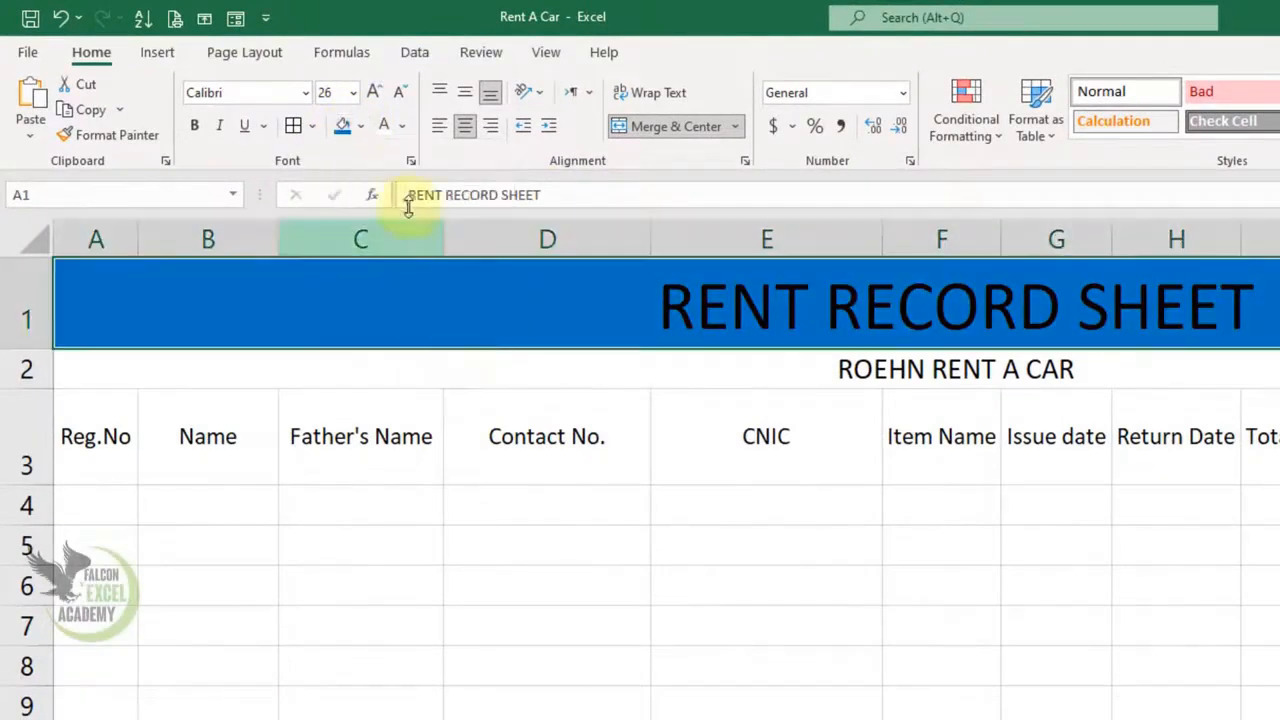
click(837, 375)
click(362, 130)
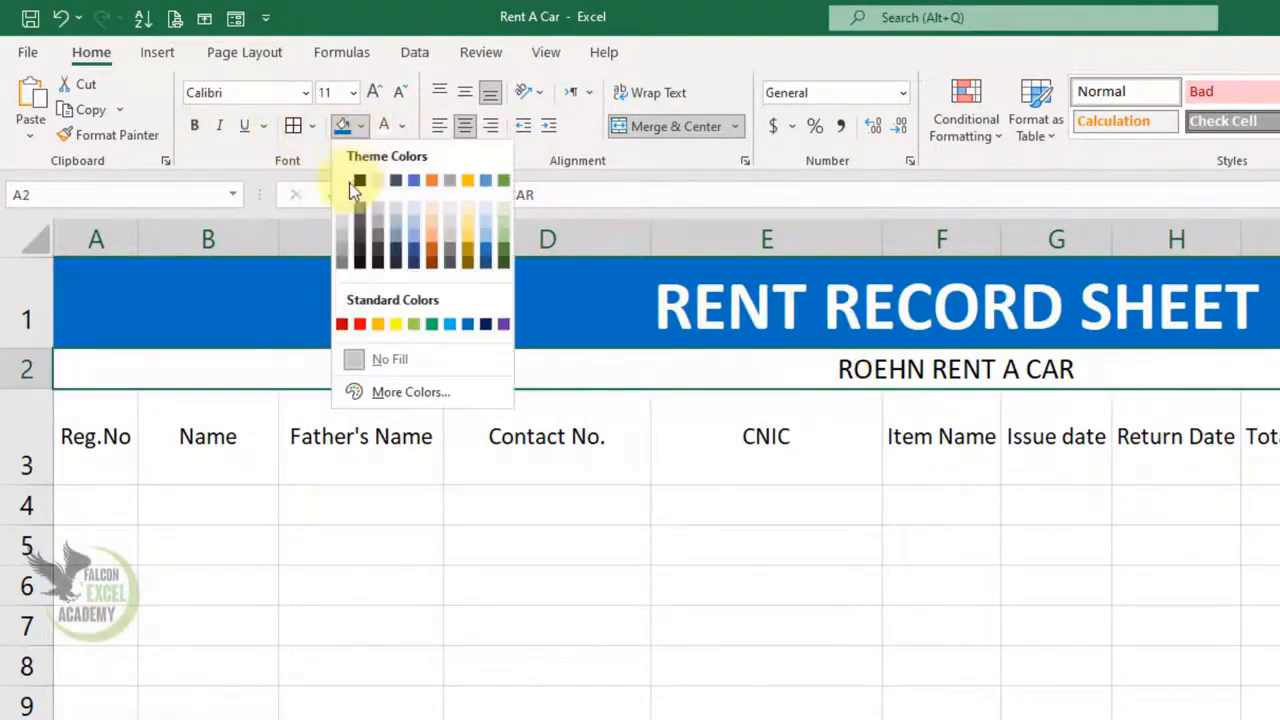
click(338, 226)
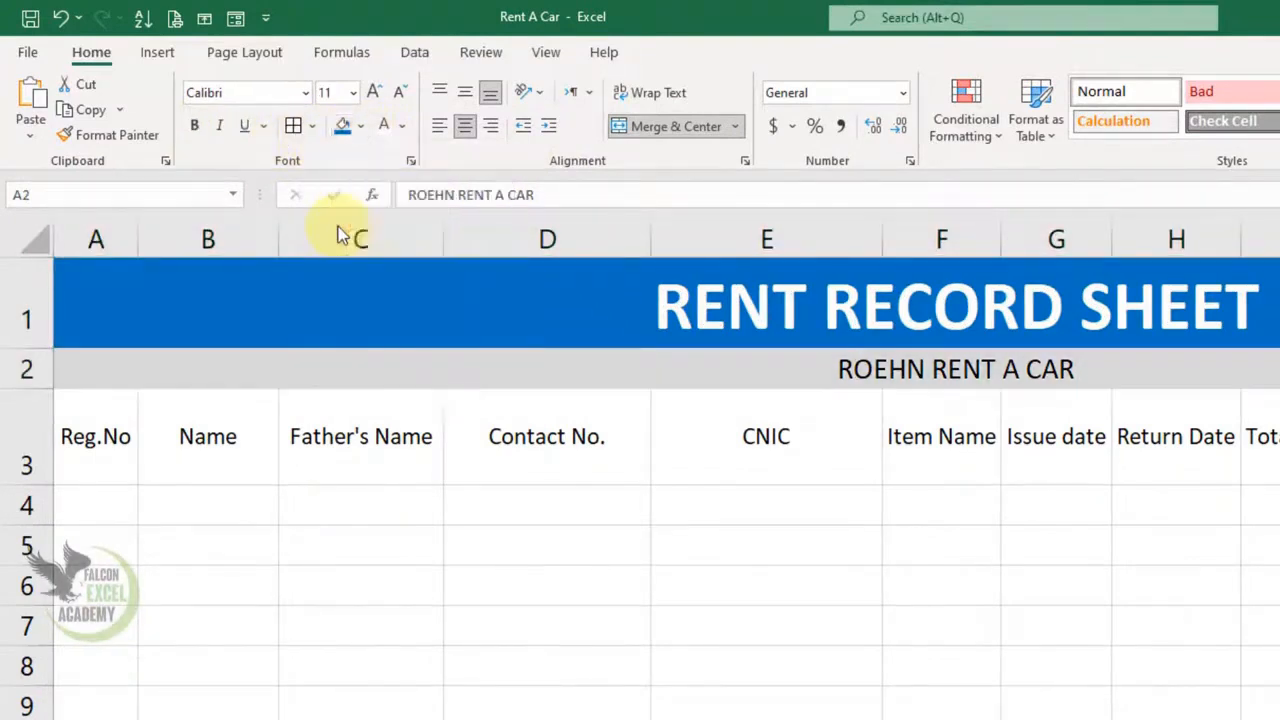
click(1262, 622)
drag(1262, 305, 1270, 716)
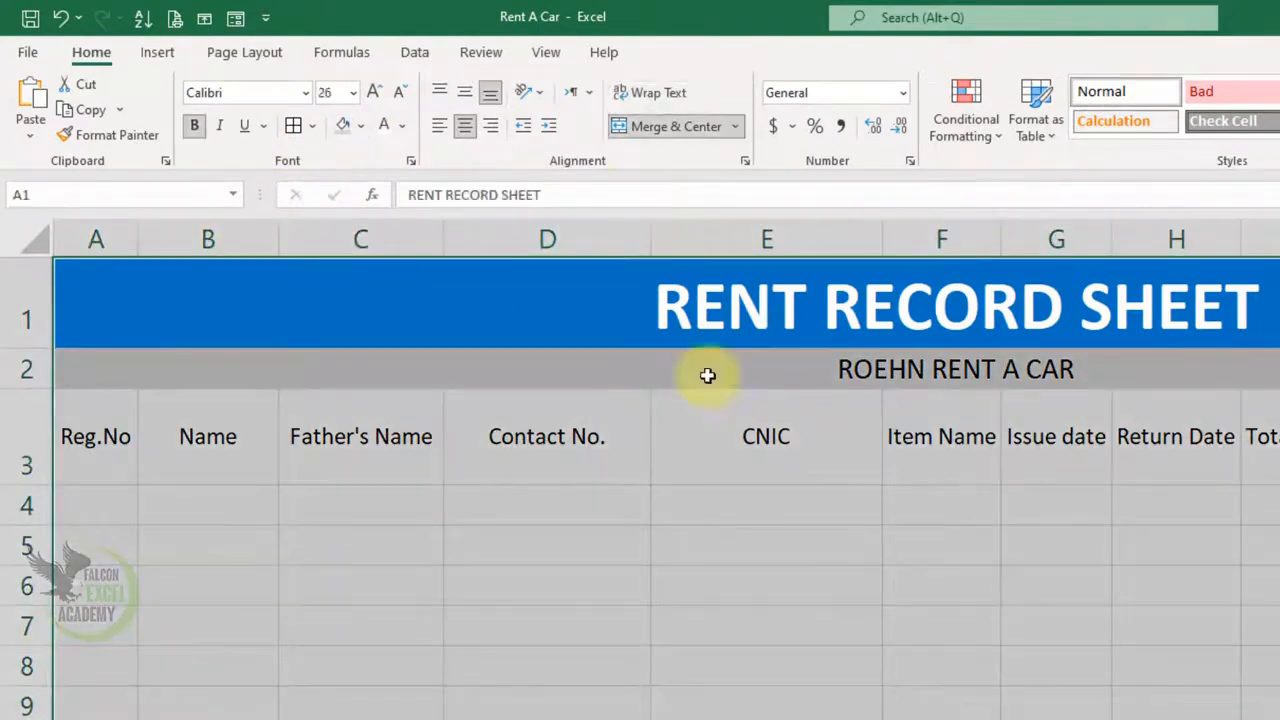
- Apply All Borders to the table and make the row 3 headings bold on orange fill
click(294, 127)
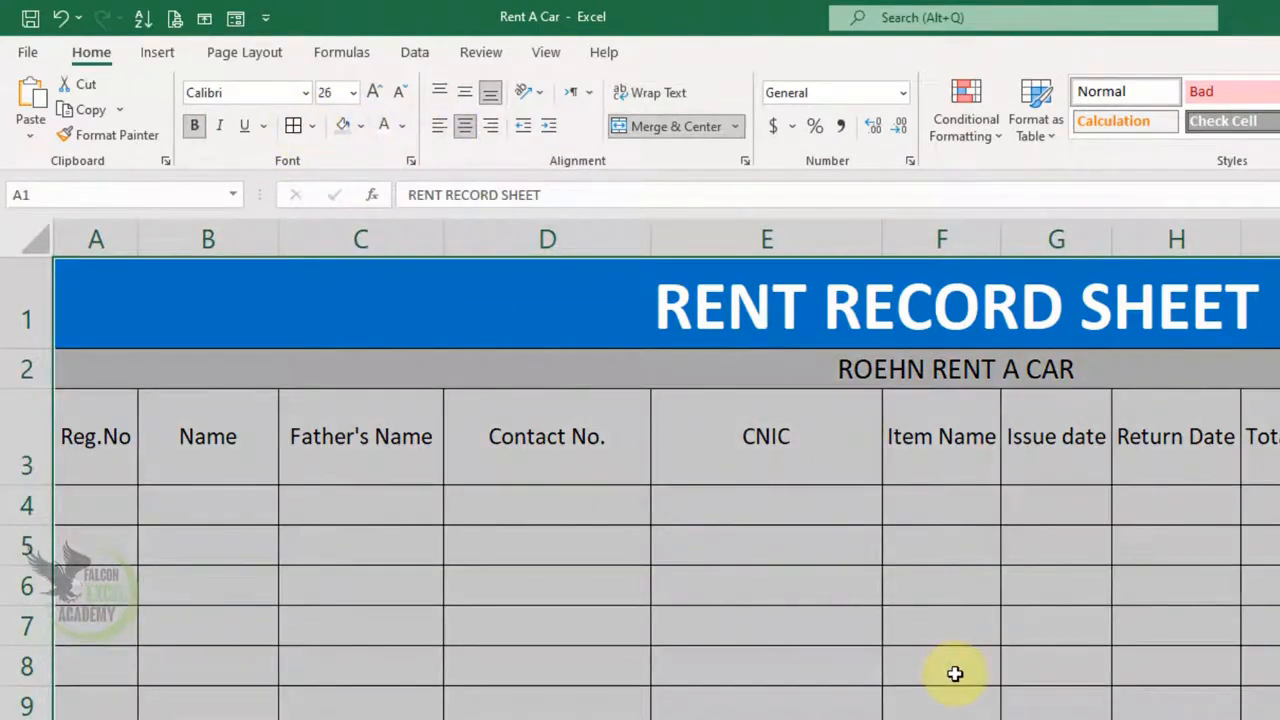
click(714, 612)
drag(100, 450, 240, 445)
drag(318, 445, 1275, 440)
click(363, 130)
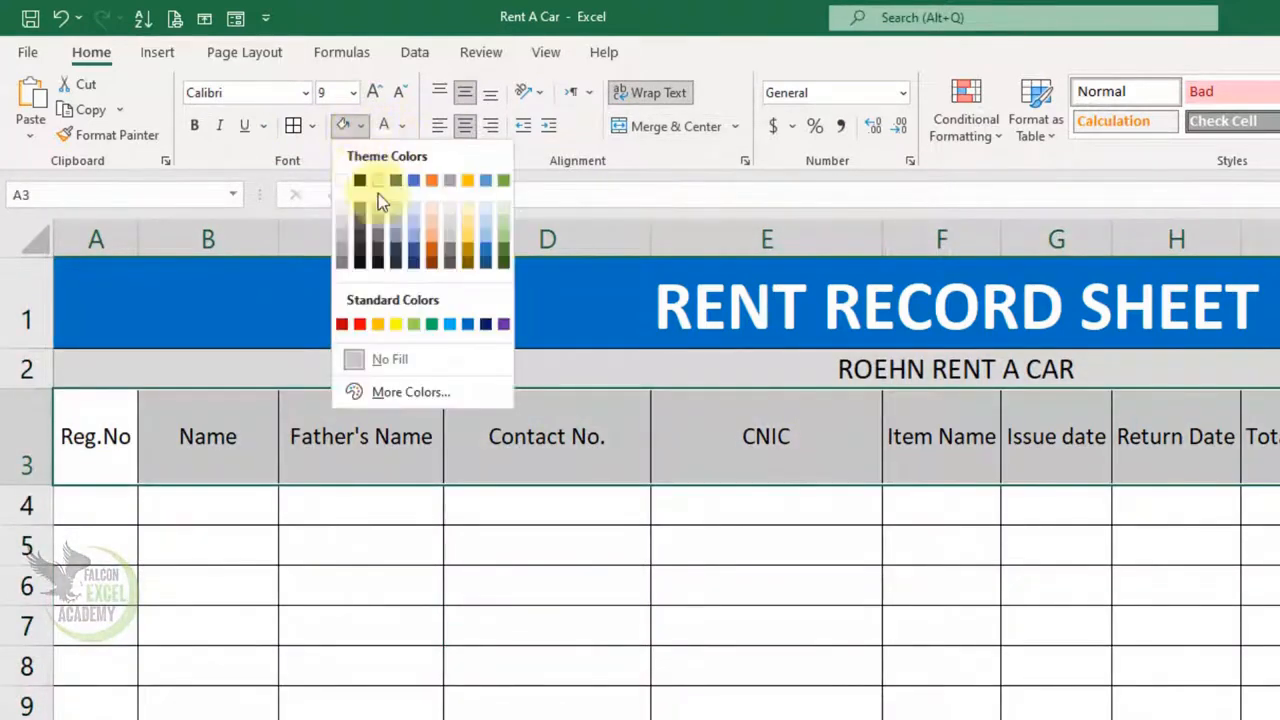
click(378, 328)
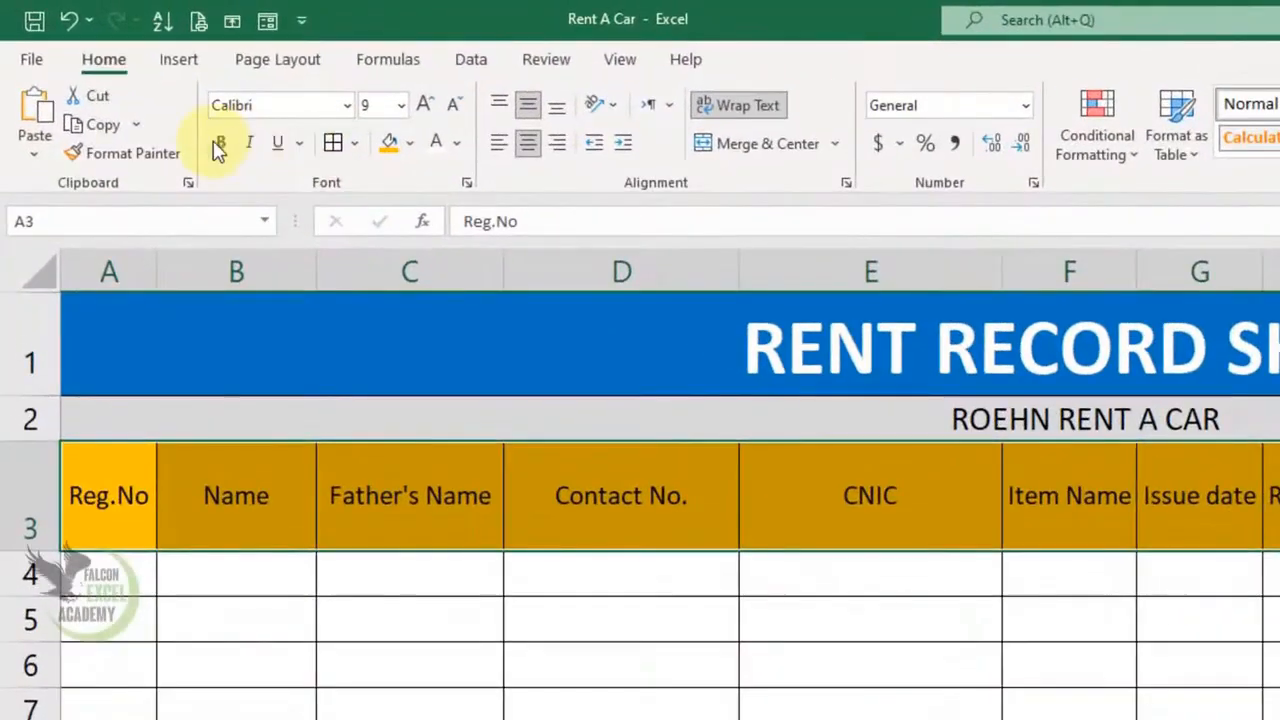
click(174, 113)
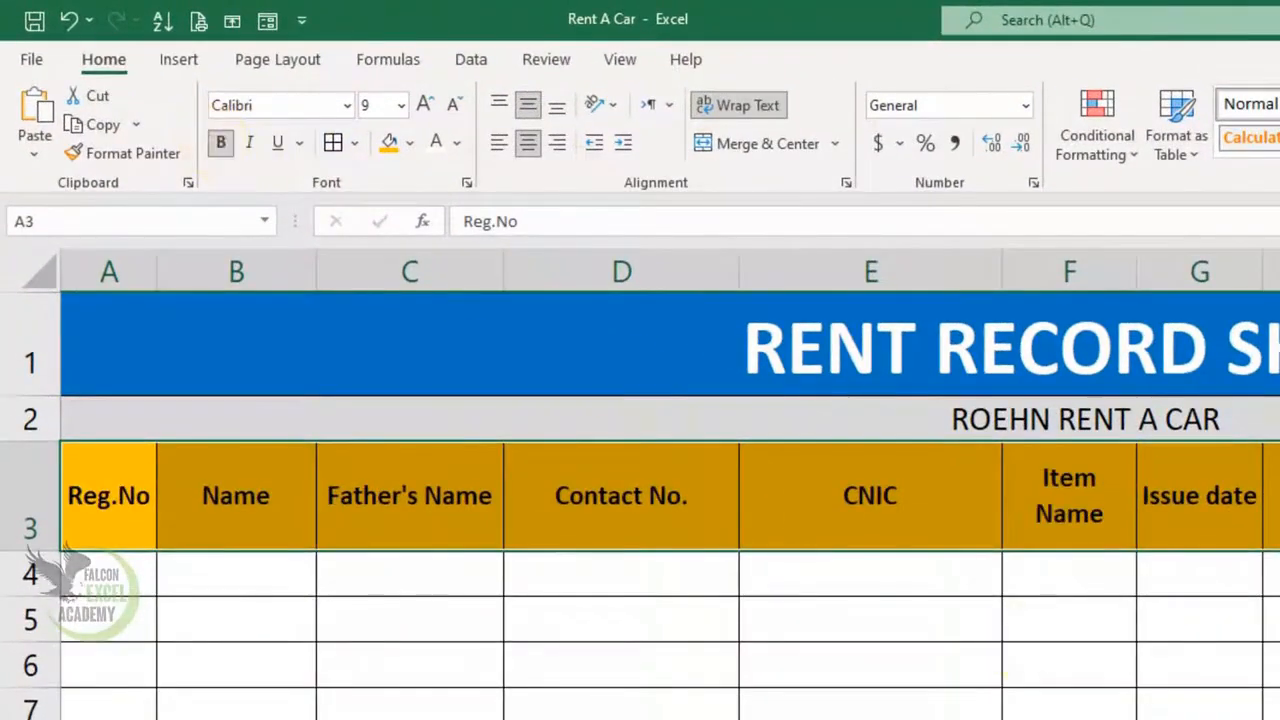
- Enter the vehicle registration number in A4 and widen column A to fit it
click(1230, 705)
click(95, 580)
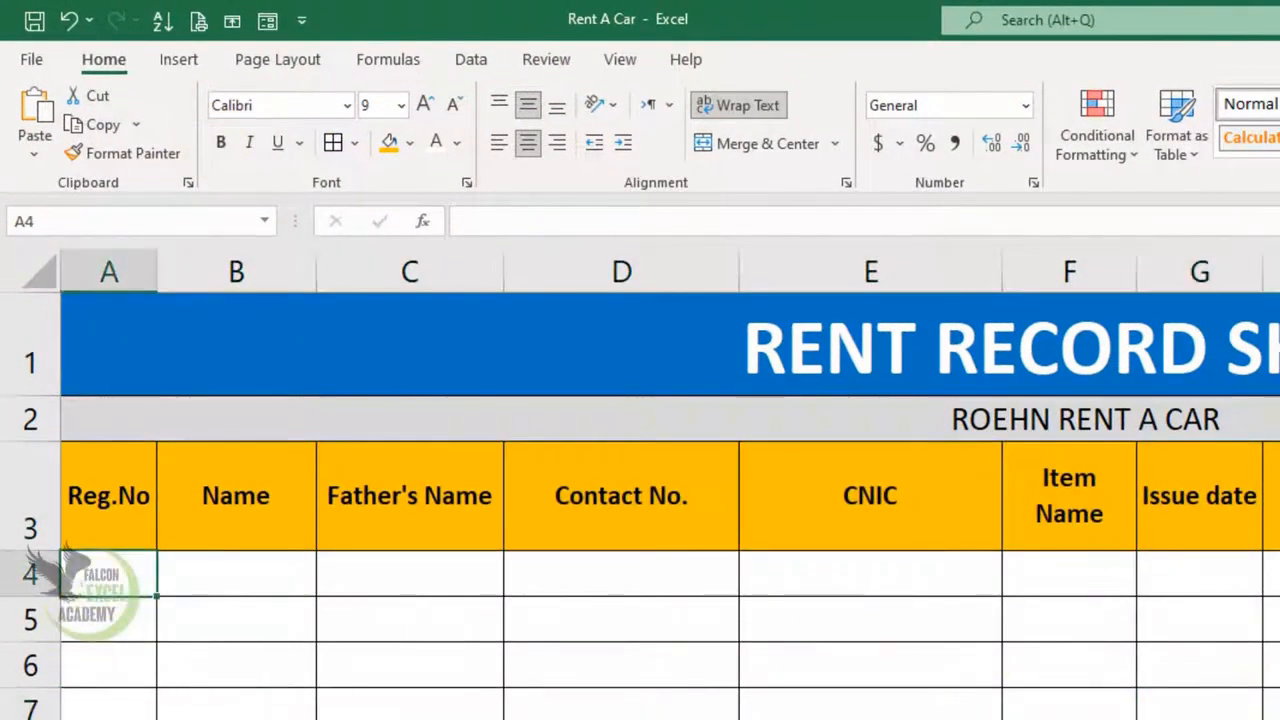
text(a)
key(BackSpace)
text(APV456)
key(ctrl+Return)
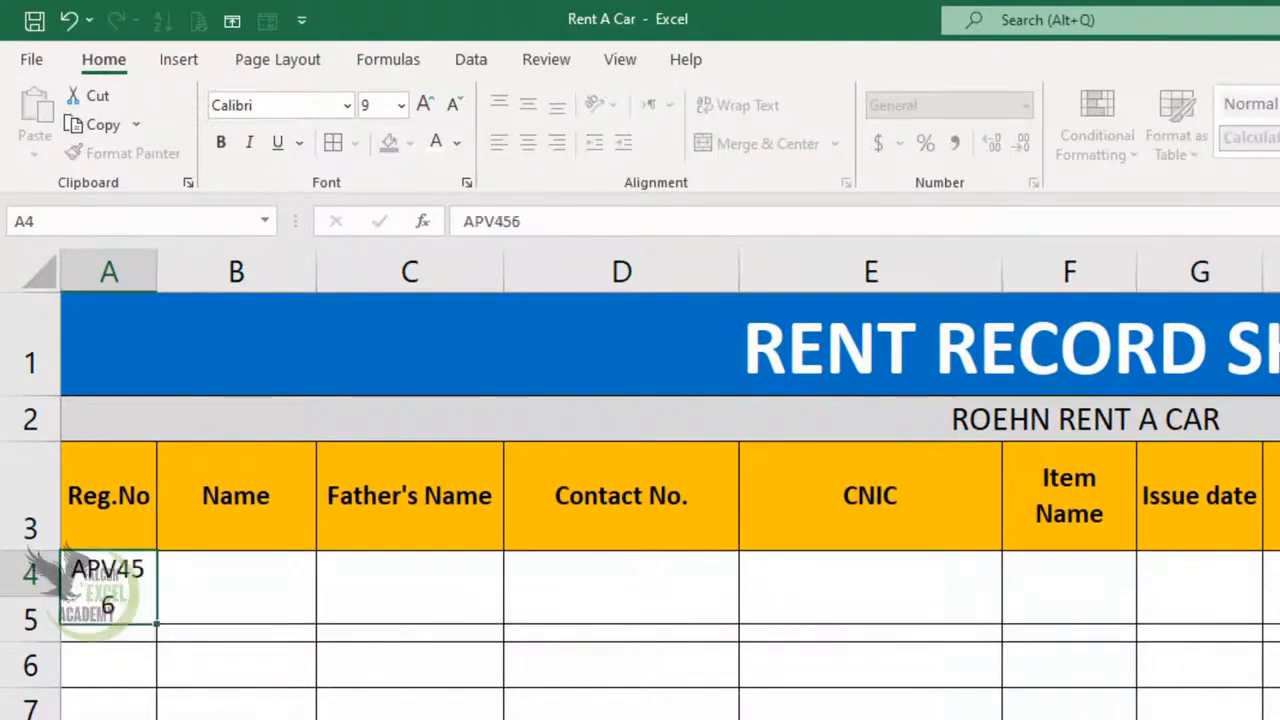
key(Tab)
drag(150, 268, 168, 268)
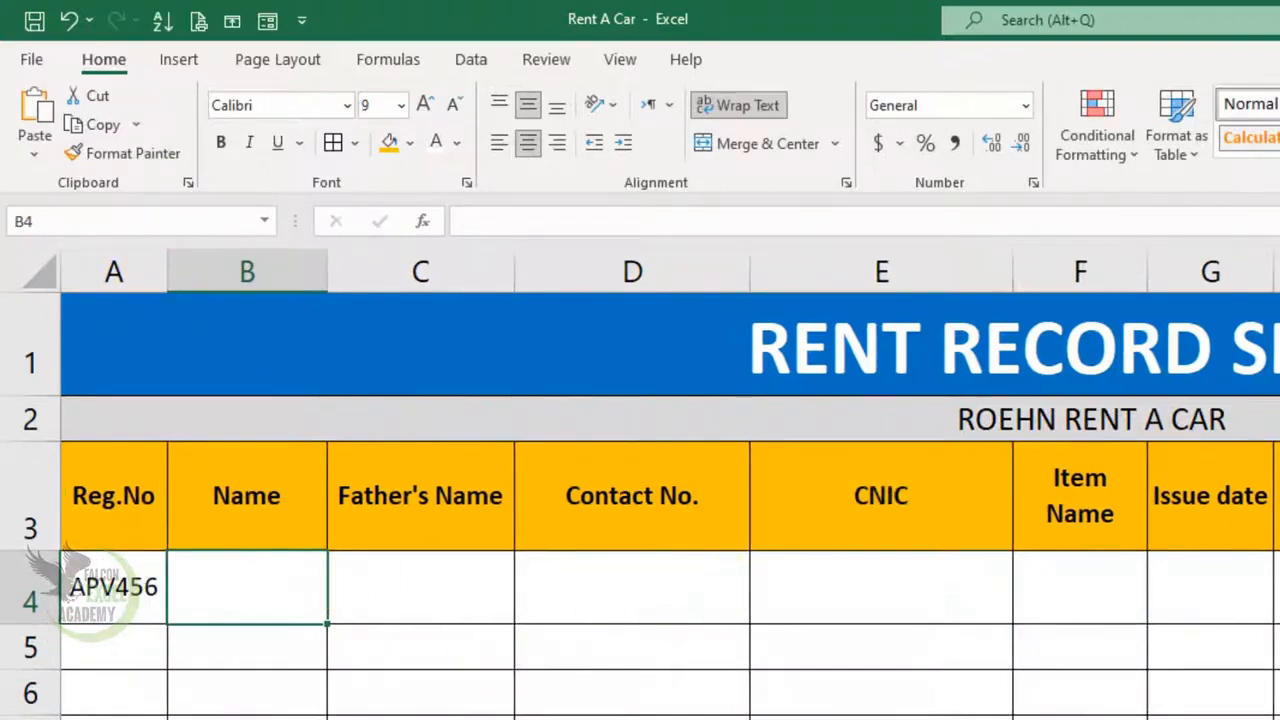
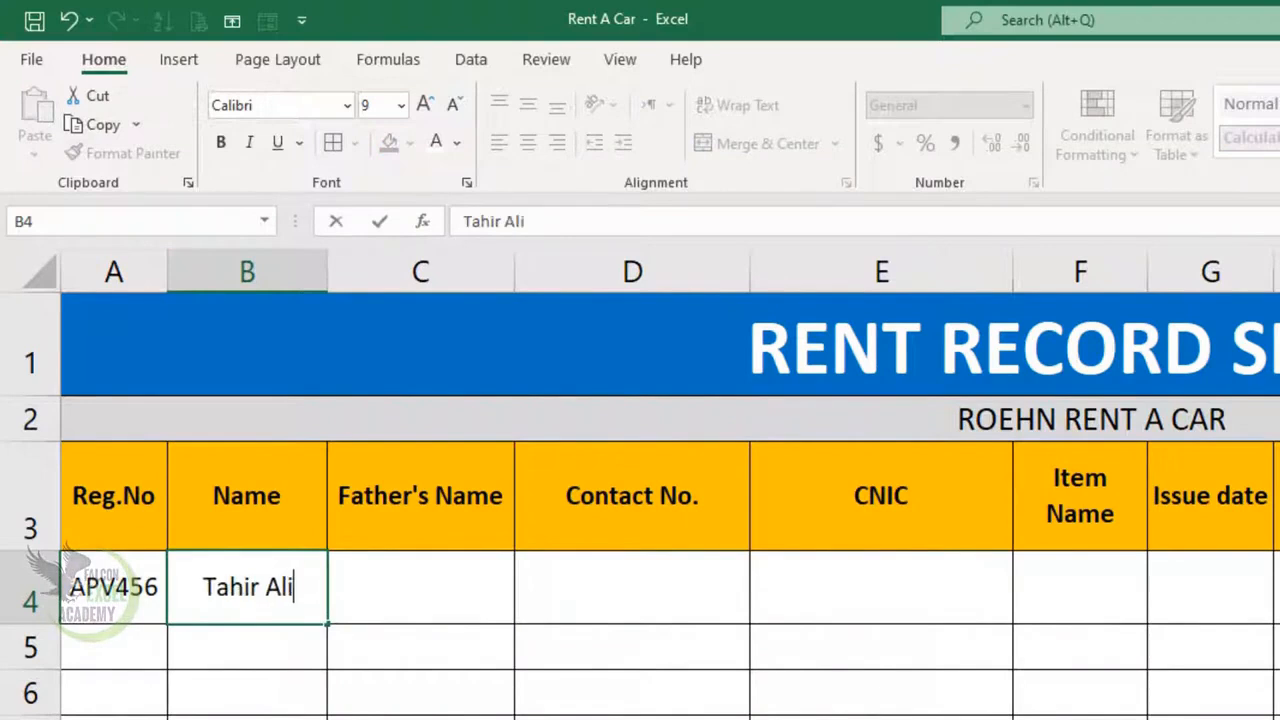
- Fill B4:F4 with the customer's name, father's name, contact number, CNIC and item Car
key(Tab)
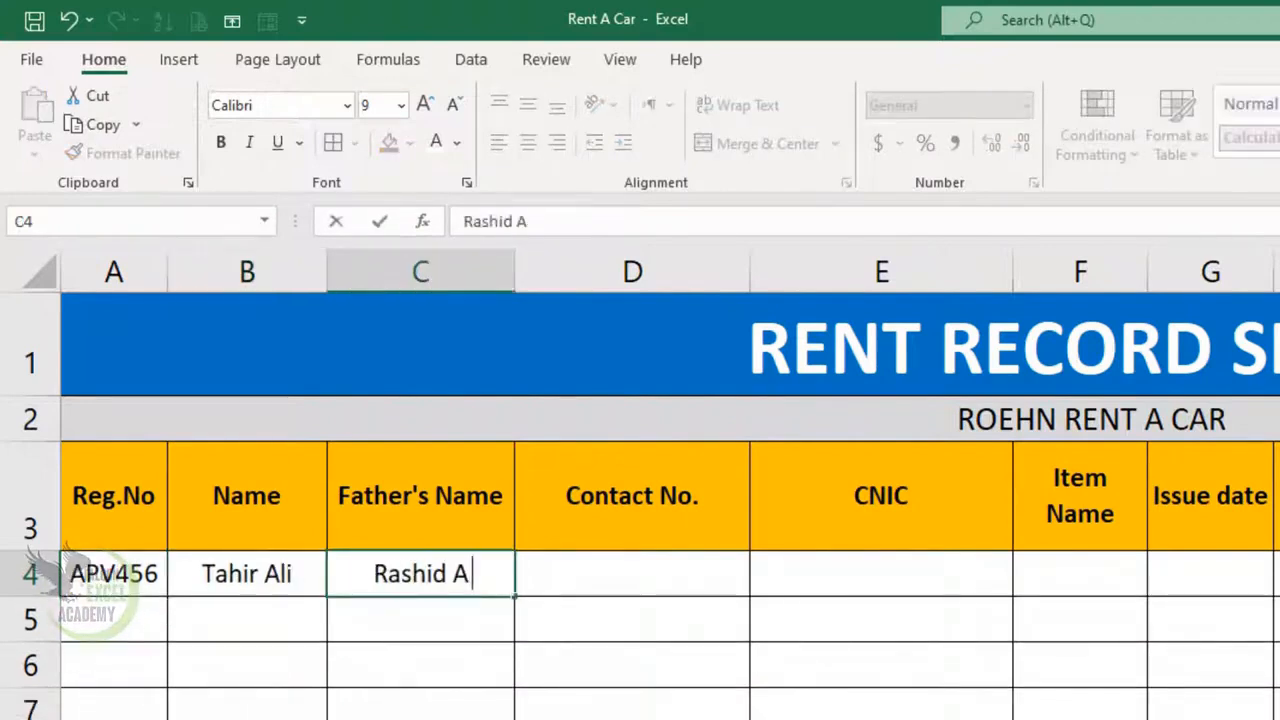
key(Tab)
text(0300-)
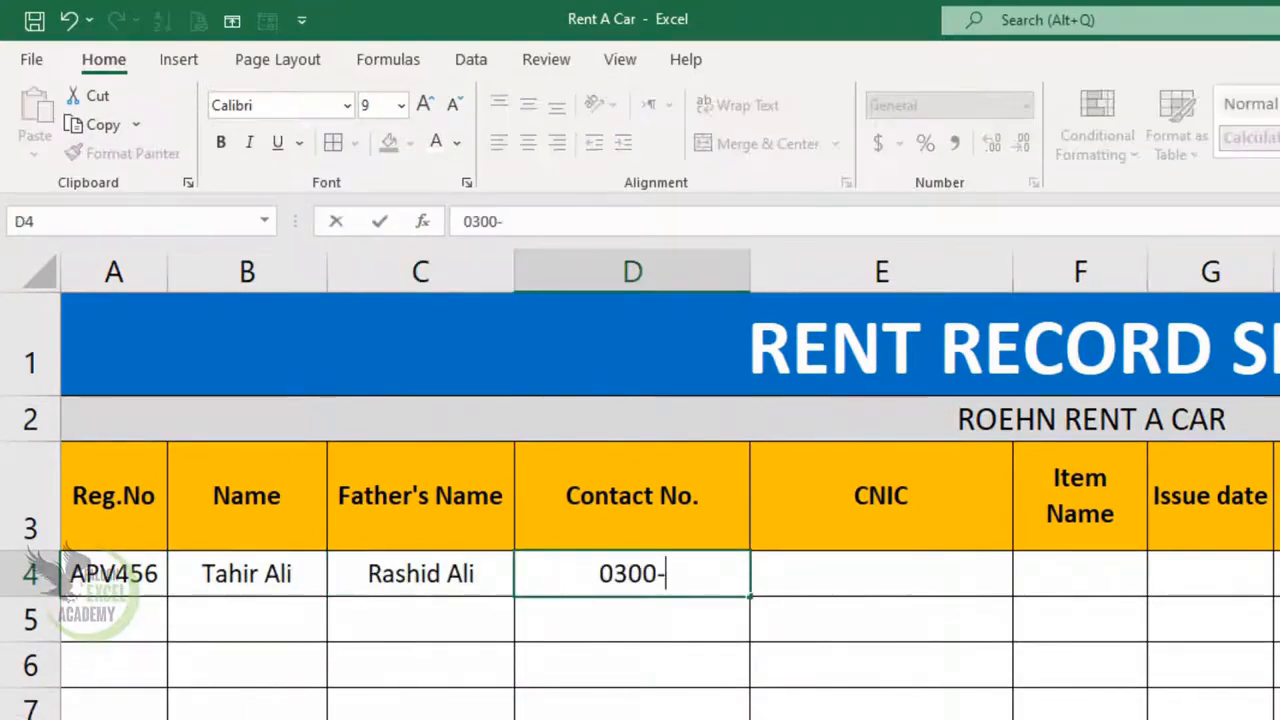
text(1234567)
key(Tab)
text(310)
key(BackSpace)
key(BackSpace)
key(BackSpace)
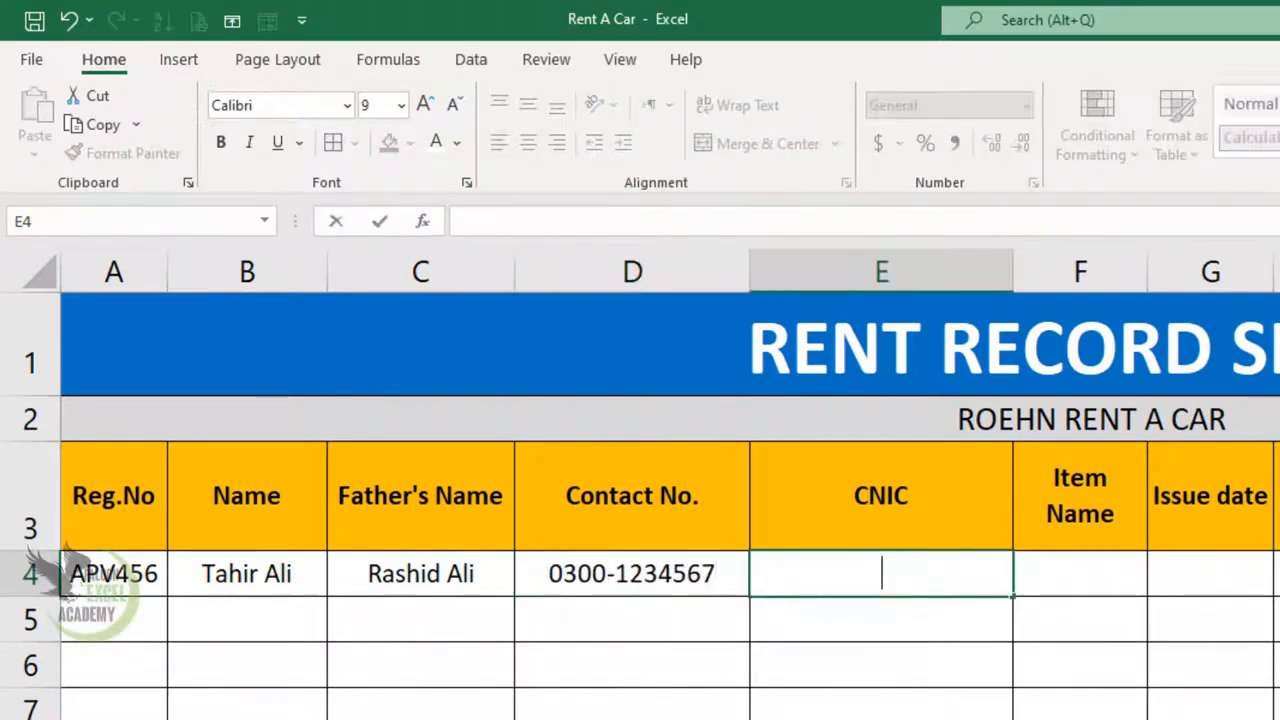
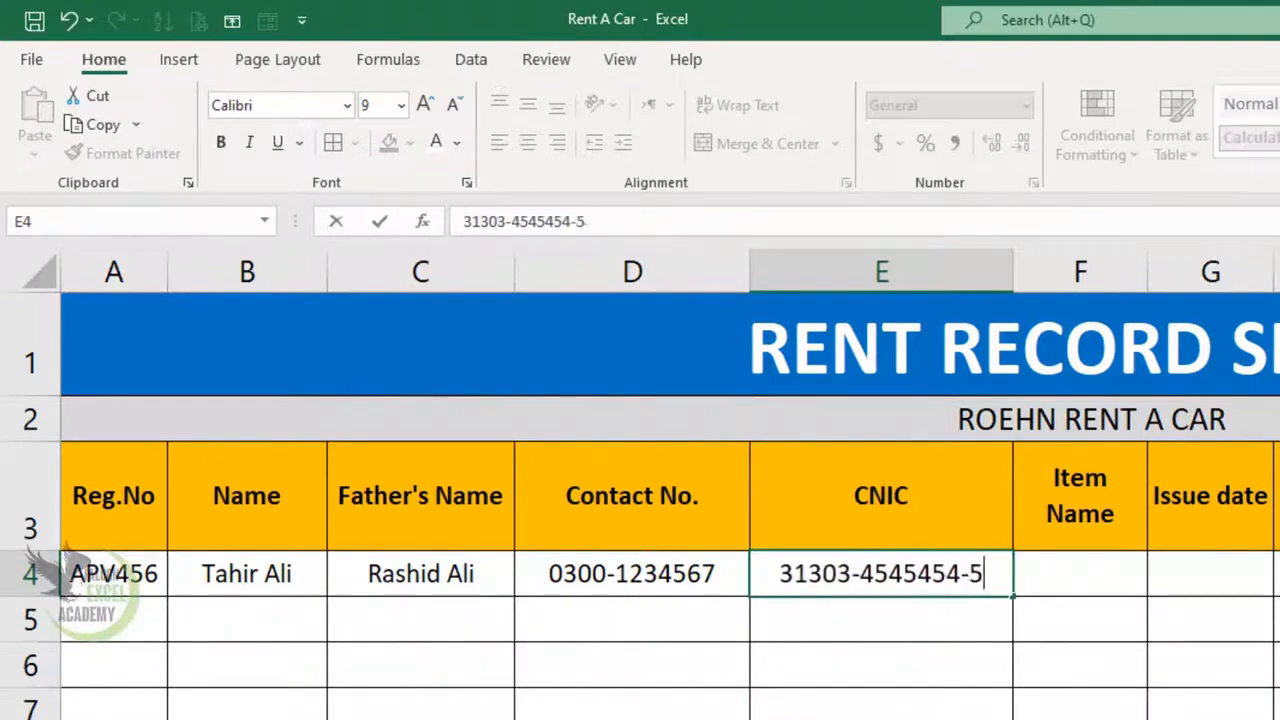
key(Tab)
text(C)
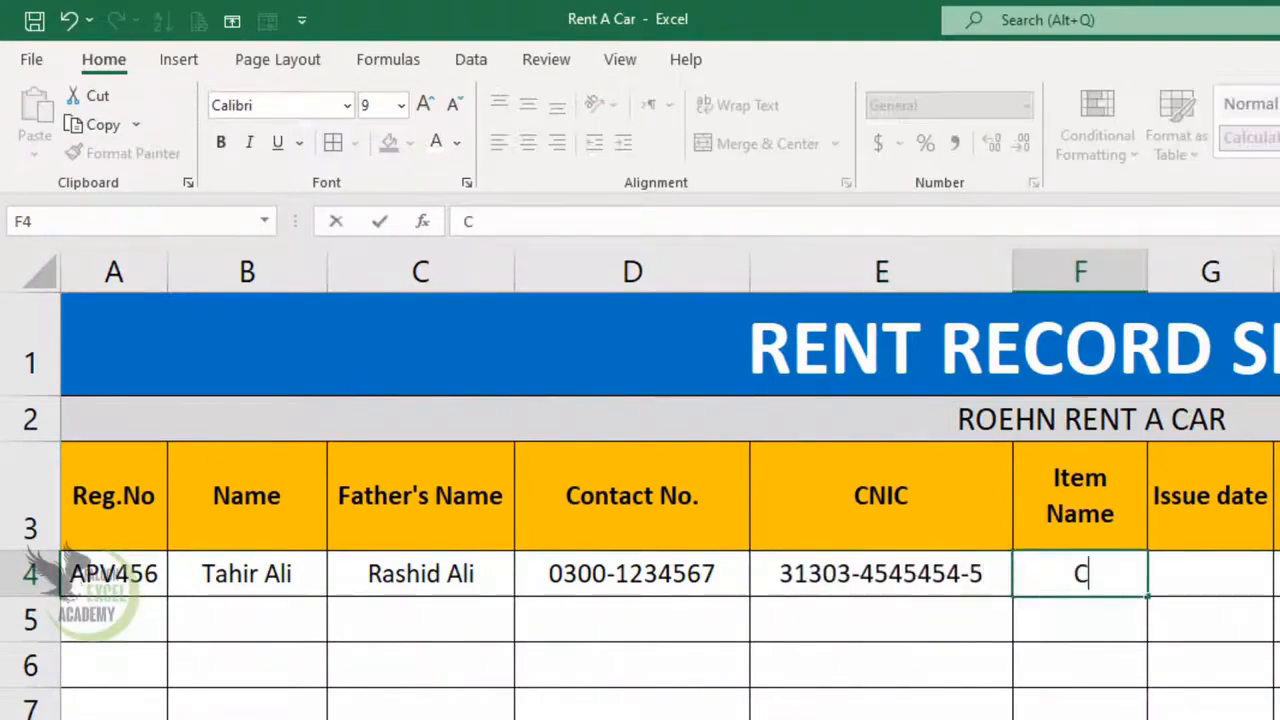
text(ar)
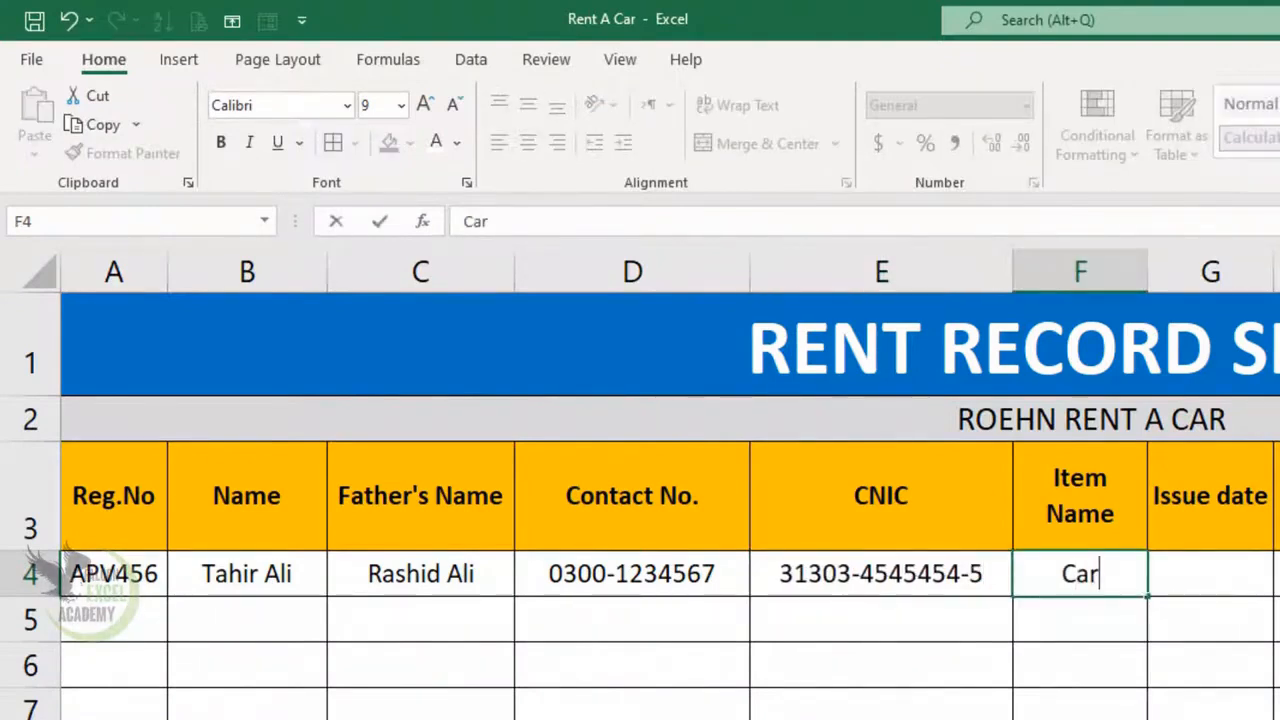
key(Tab)
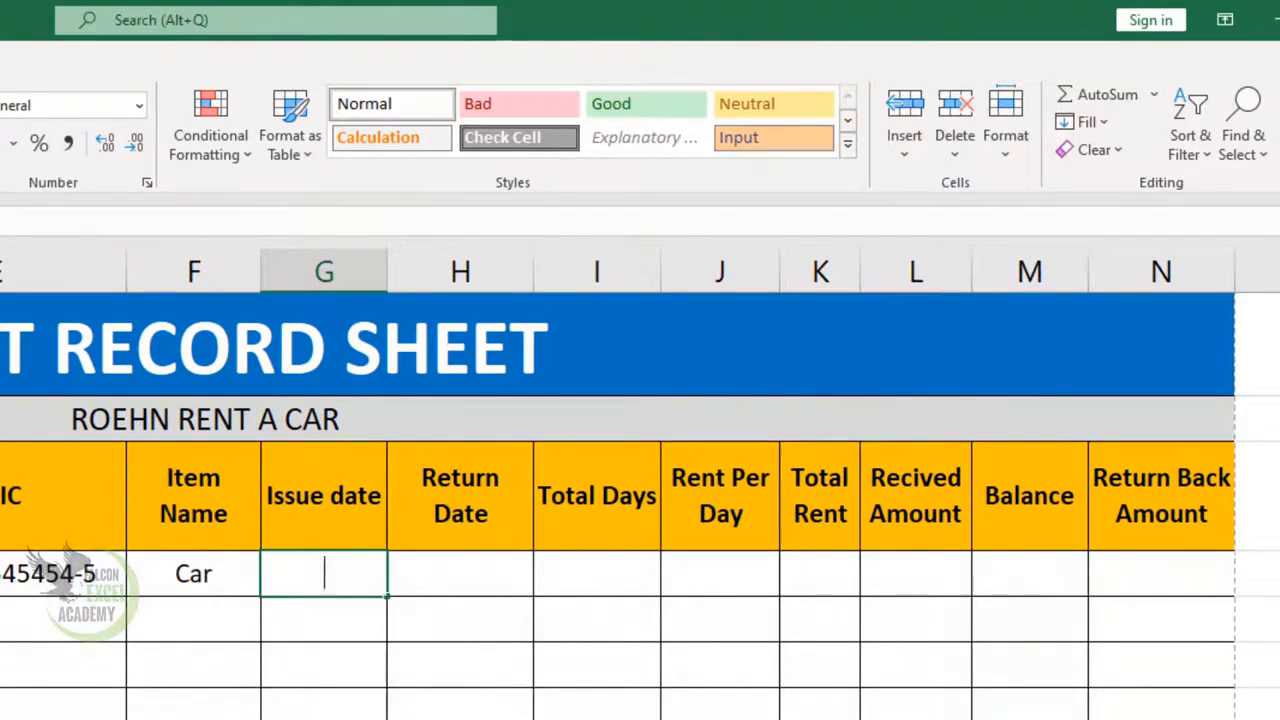
- Enter issue date 03-05-22 in G4 and return date 03-11-22 in H4
text(03-05-)
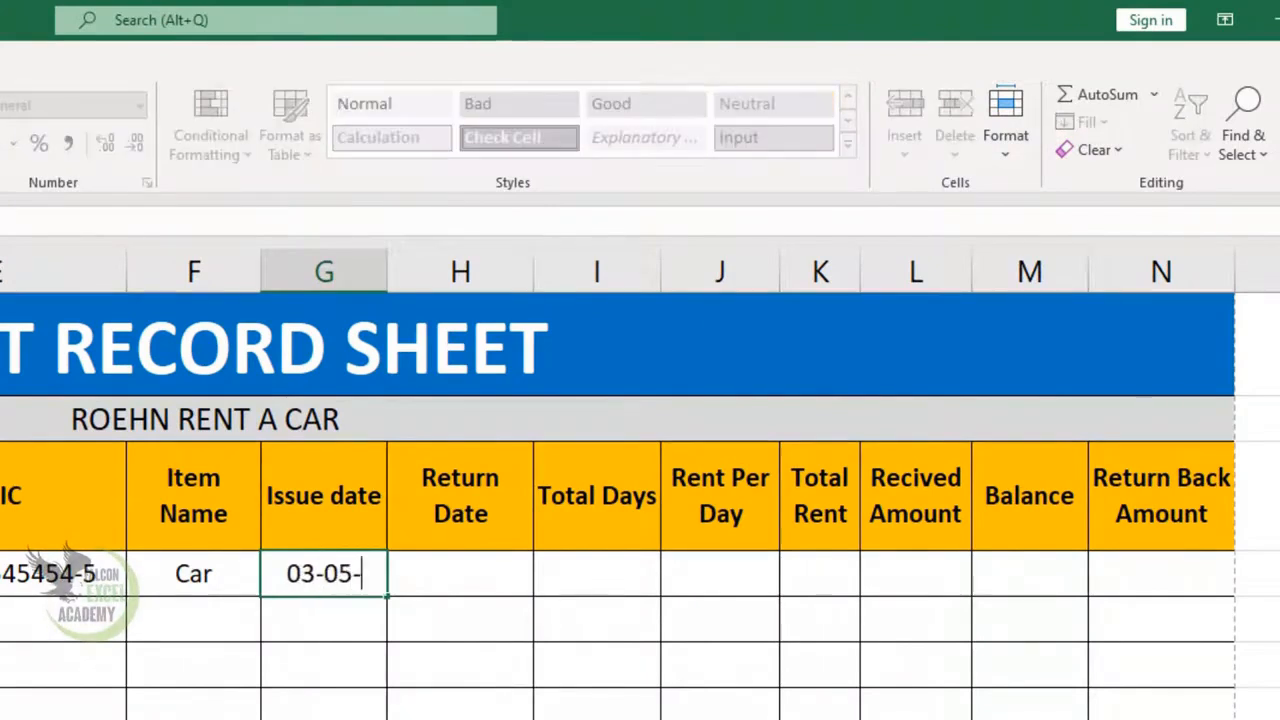
text(22)
key(Tab)
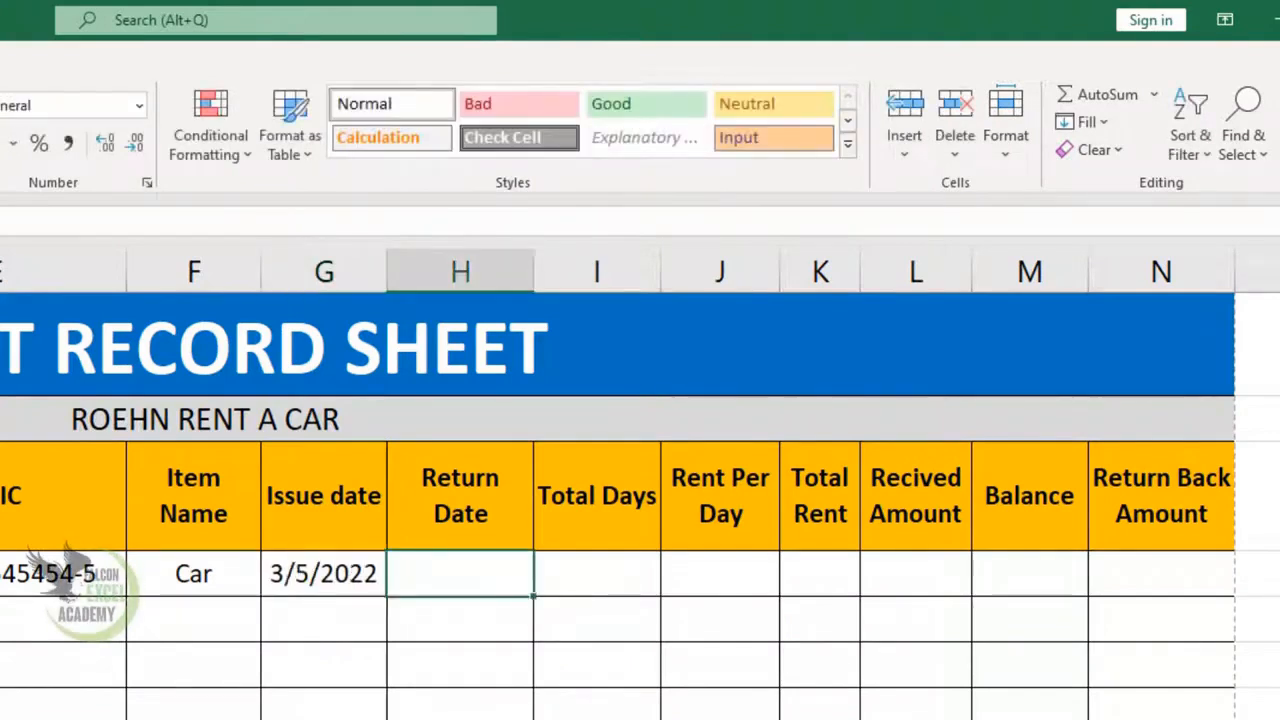
text(03-11-)
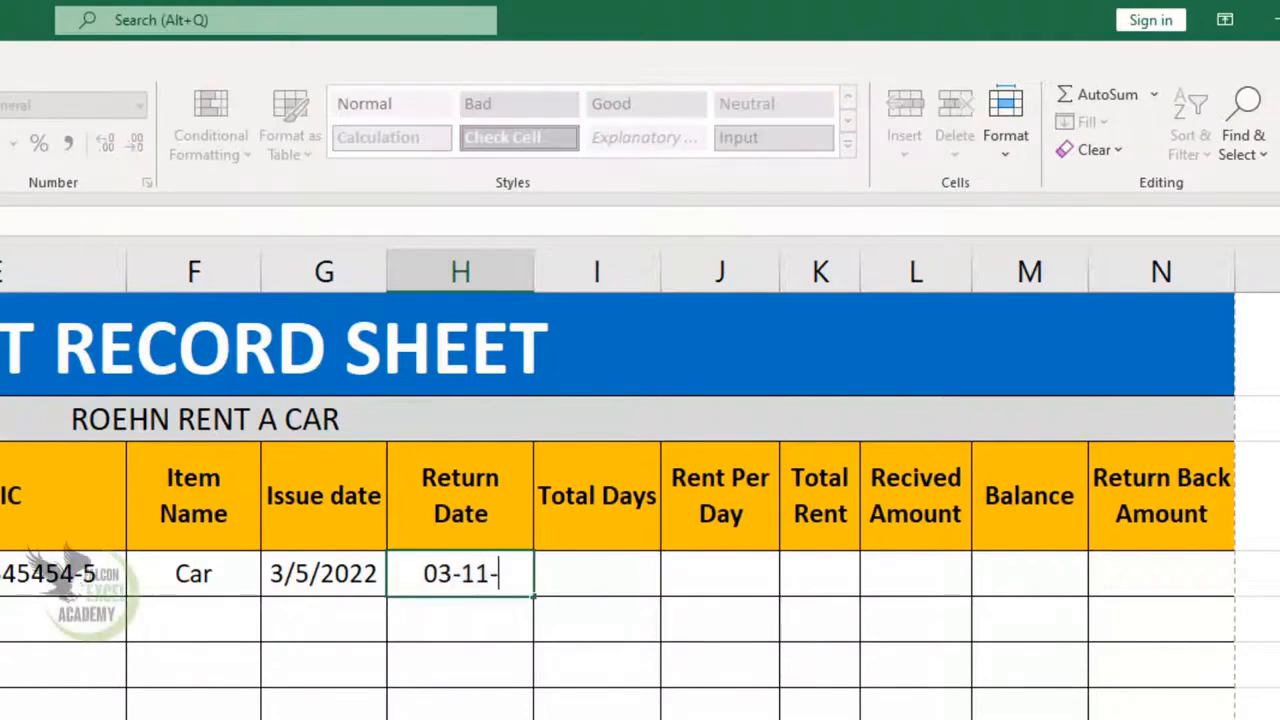
text(22)
key(Tab)
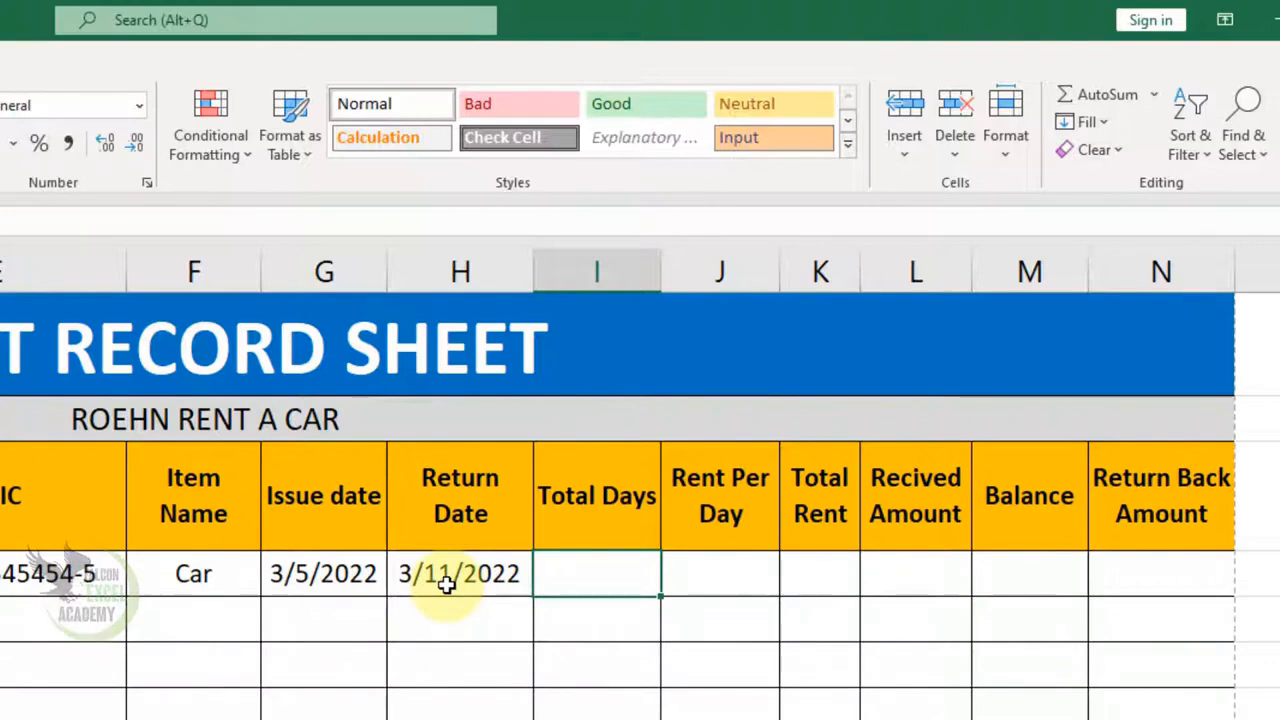
- Begin the I4 formula =IF(H4>G4,H4-G4, returning the day difference
text(=)
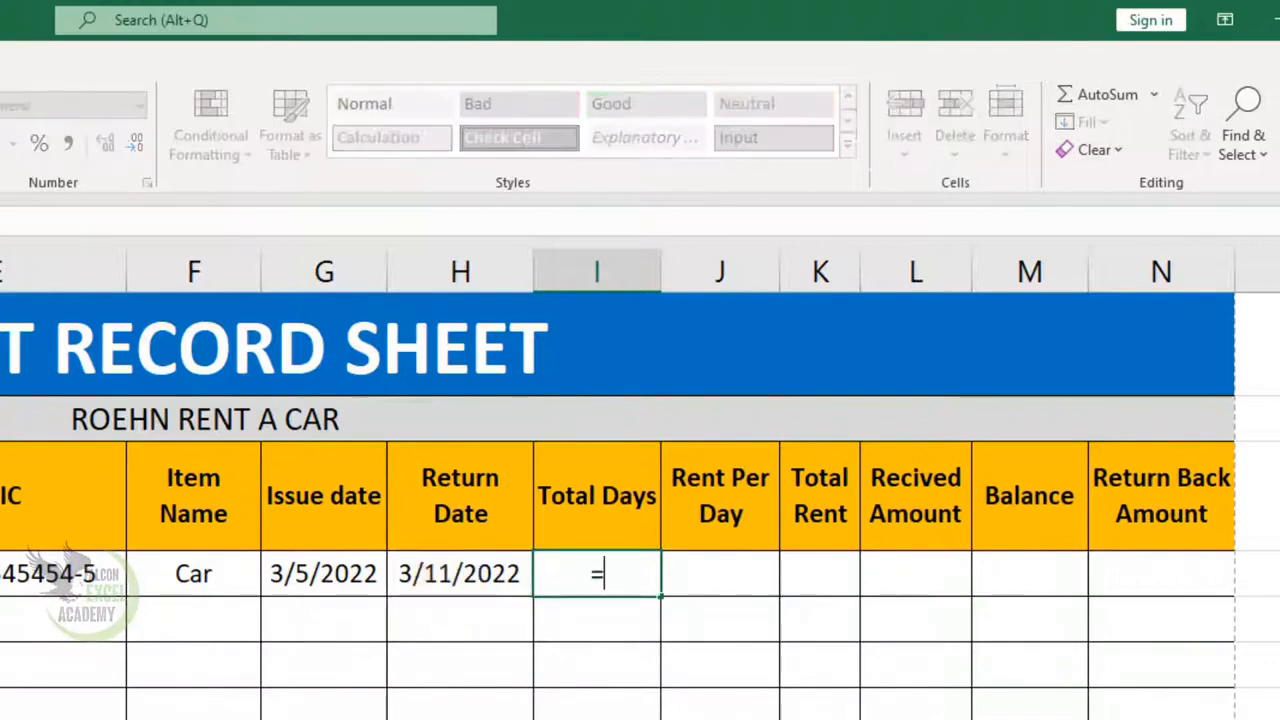
text(if()
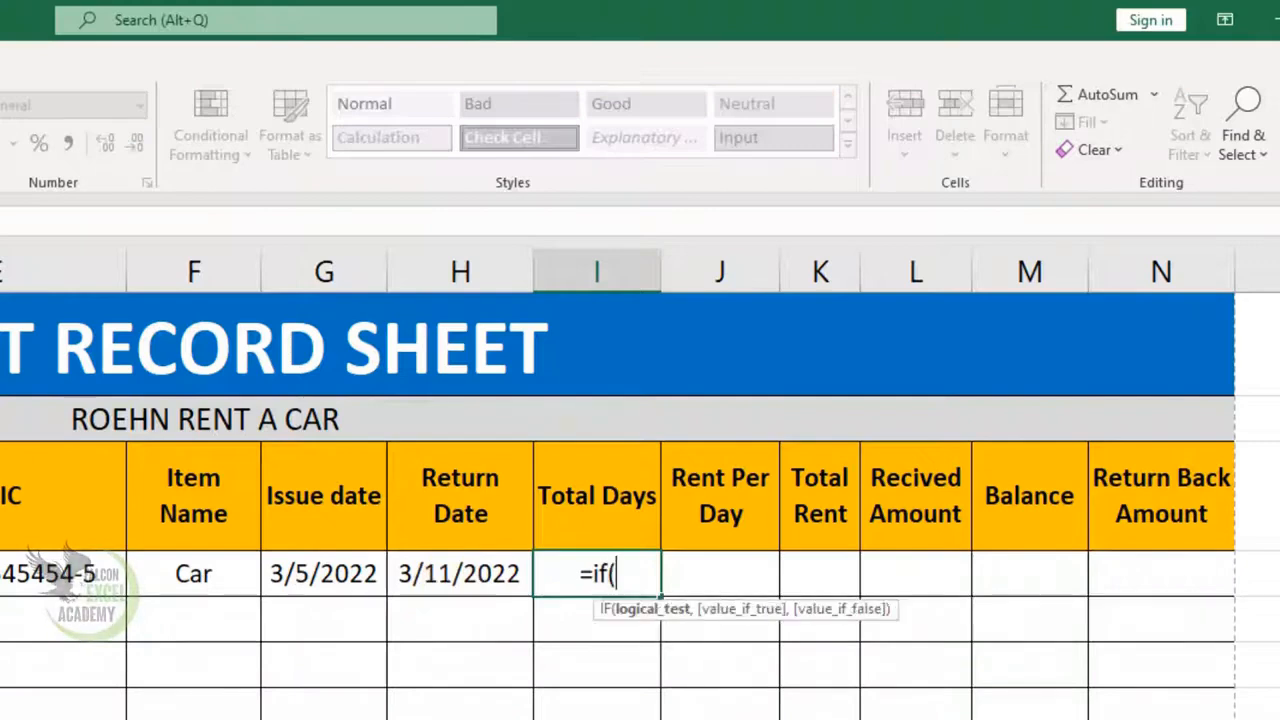
click(435, 583)
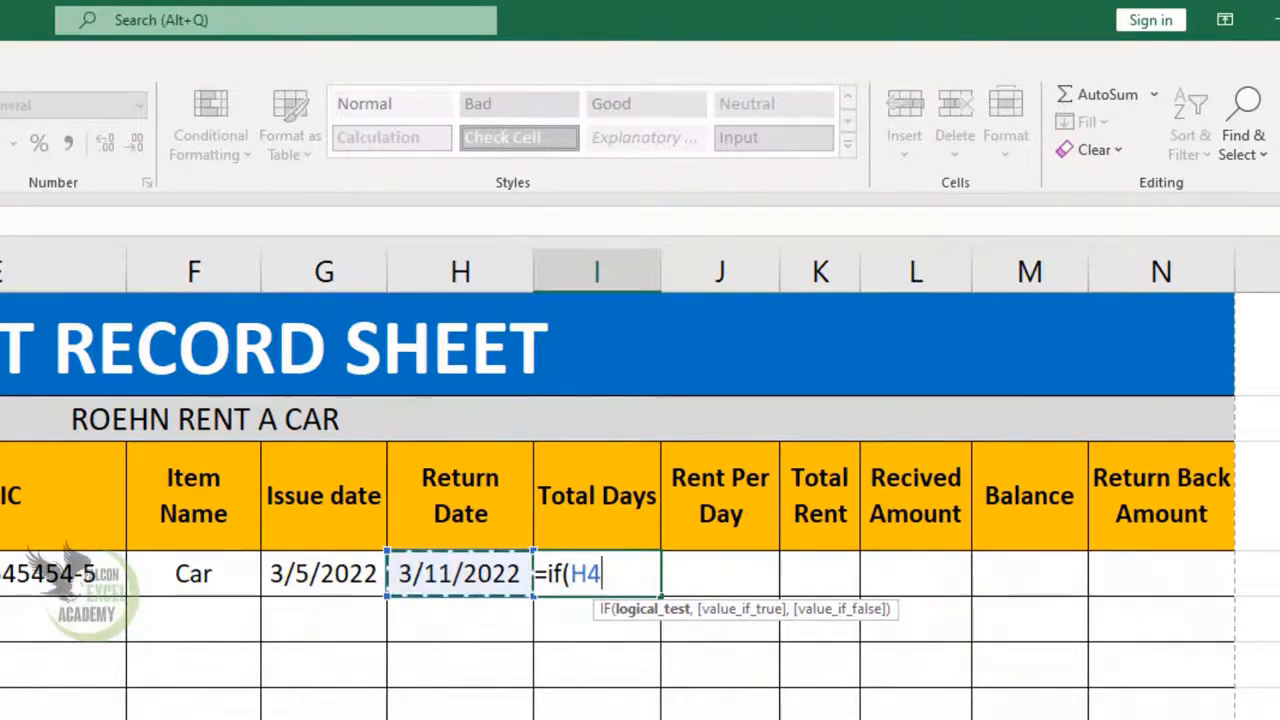
text(>)
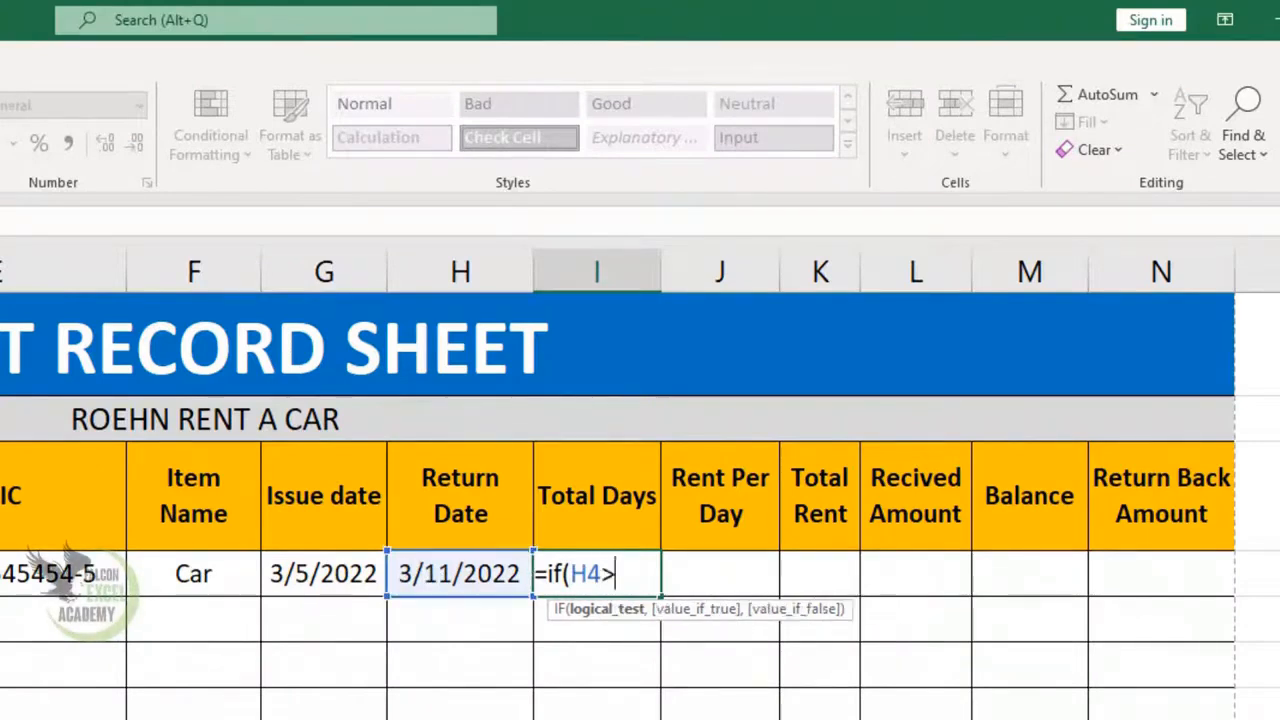
click(343, 588)
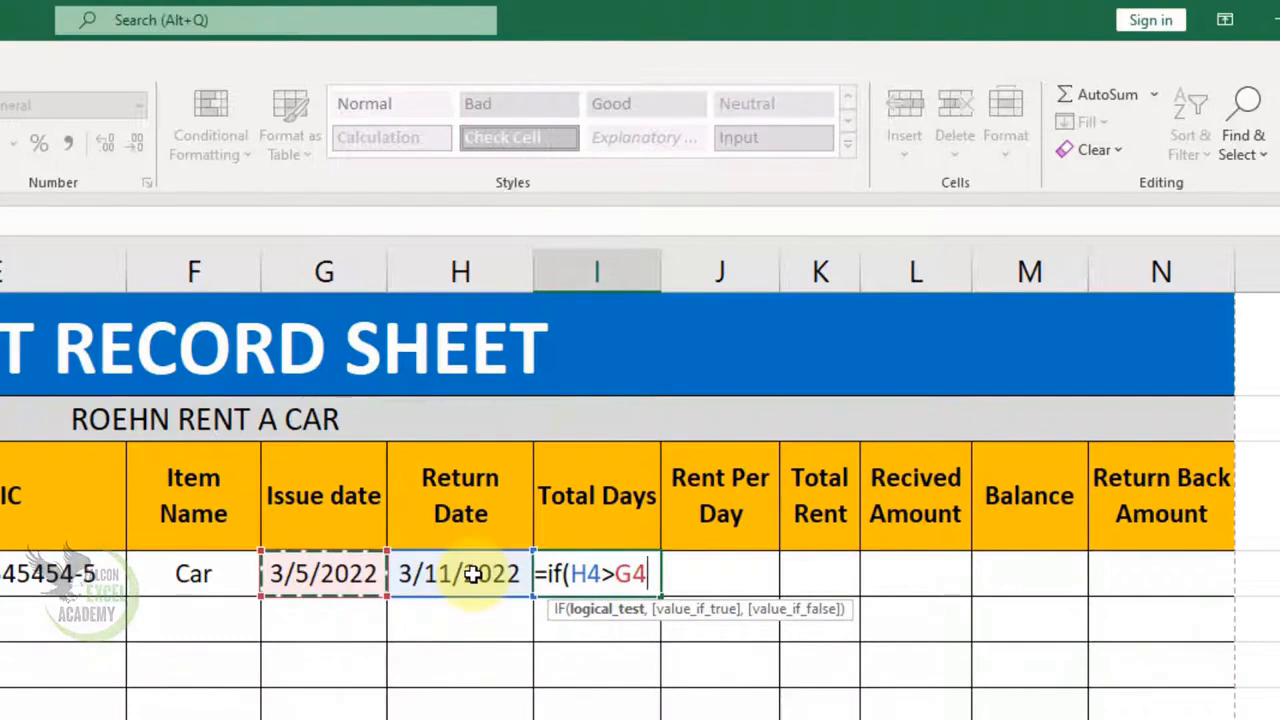
text(,)
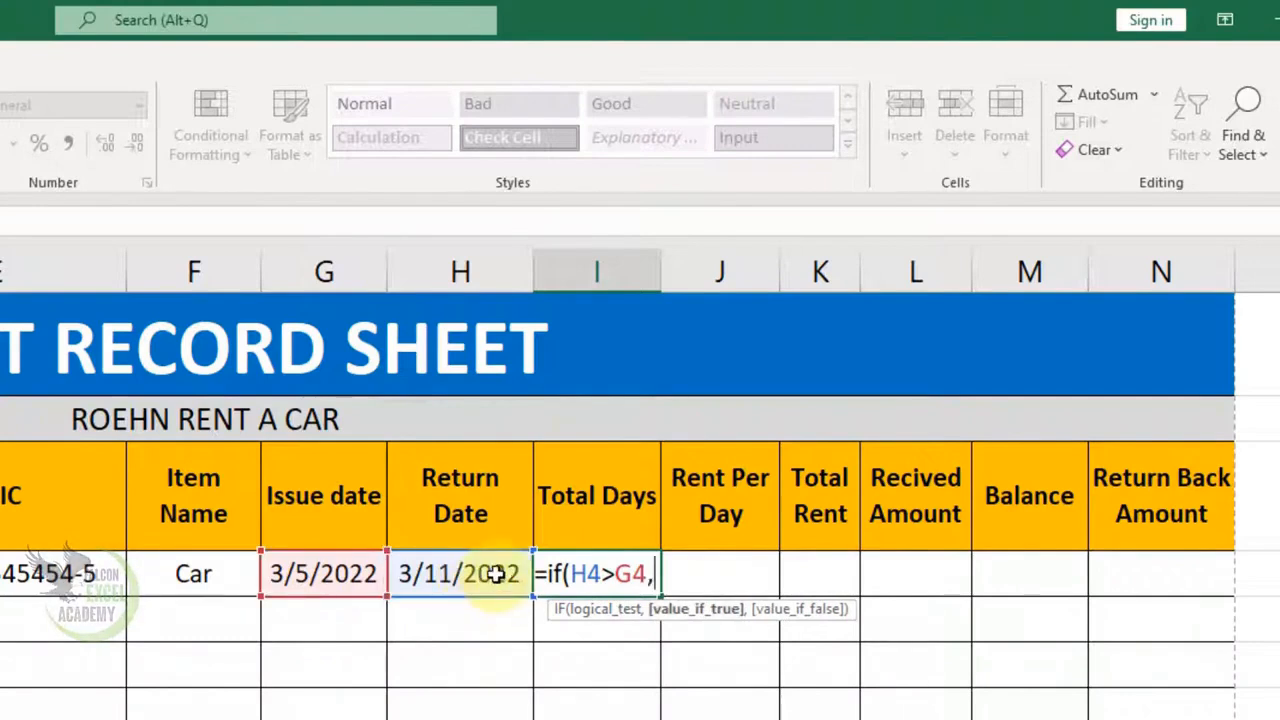
click(480, 574)
text(-)
click(361, 586)
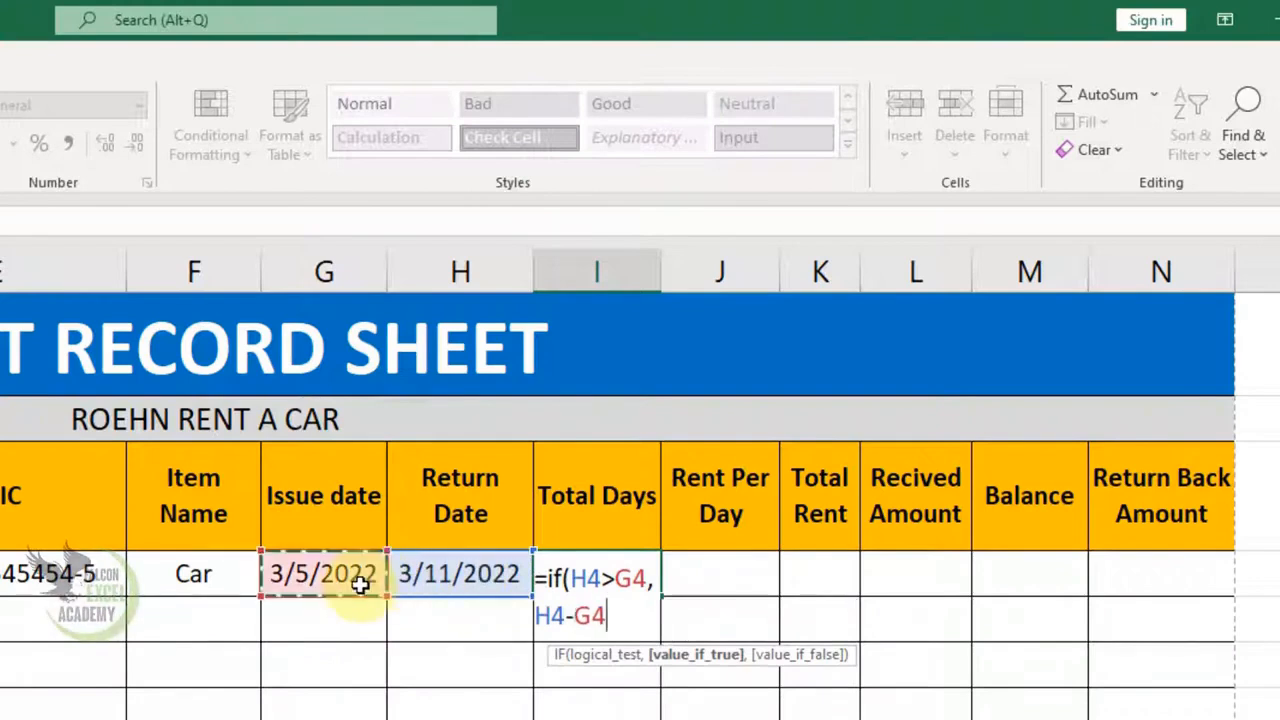
text(,)
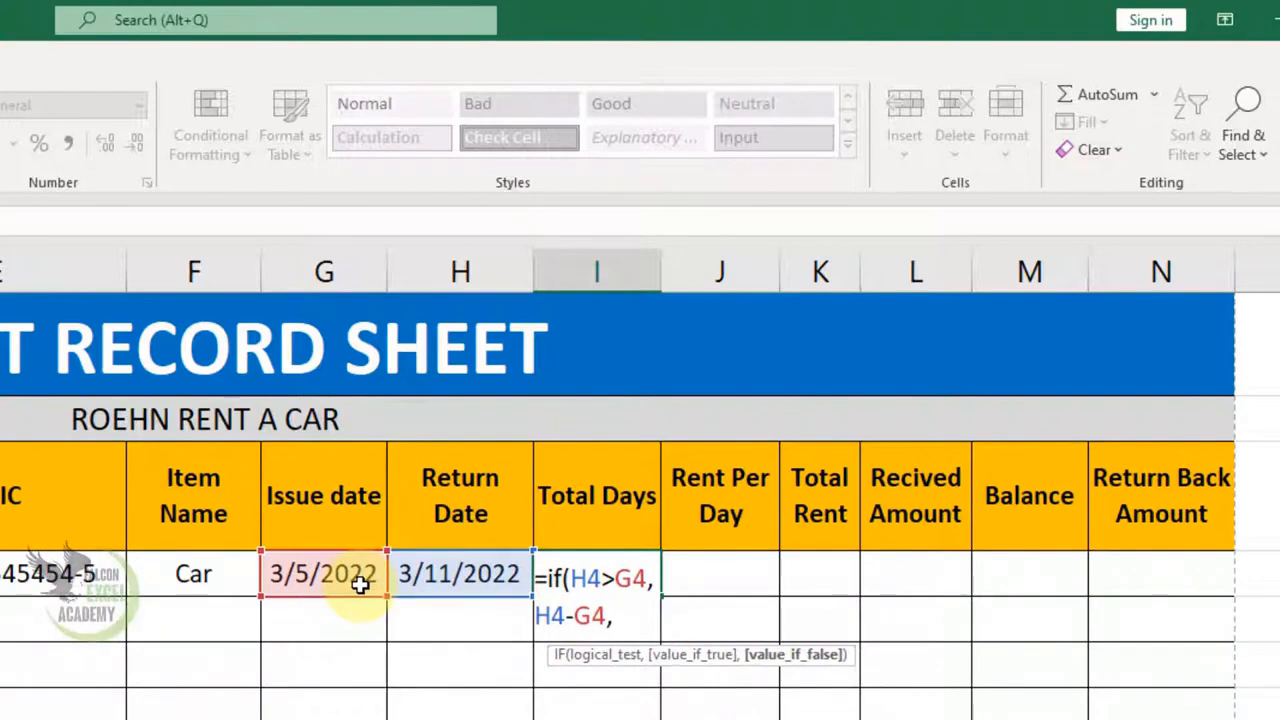
- Complete it with nested IF(H4<G4,"Wrong Return date","1") and commit the formula
text(if()
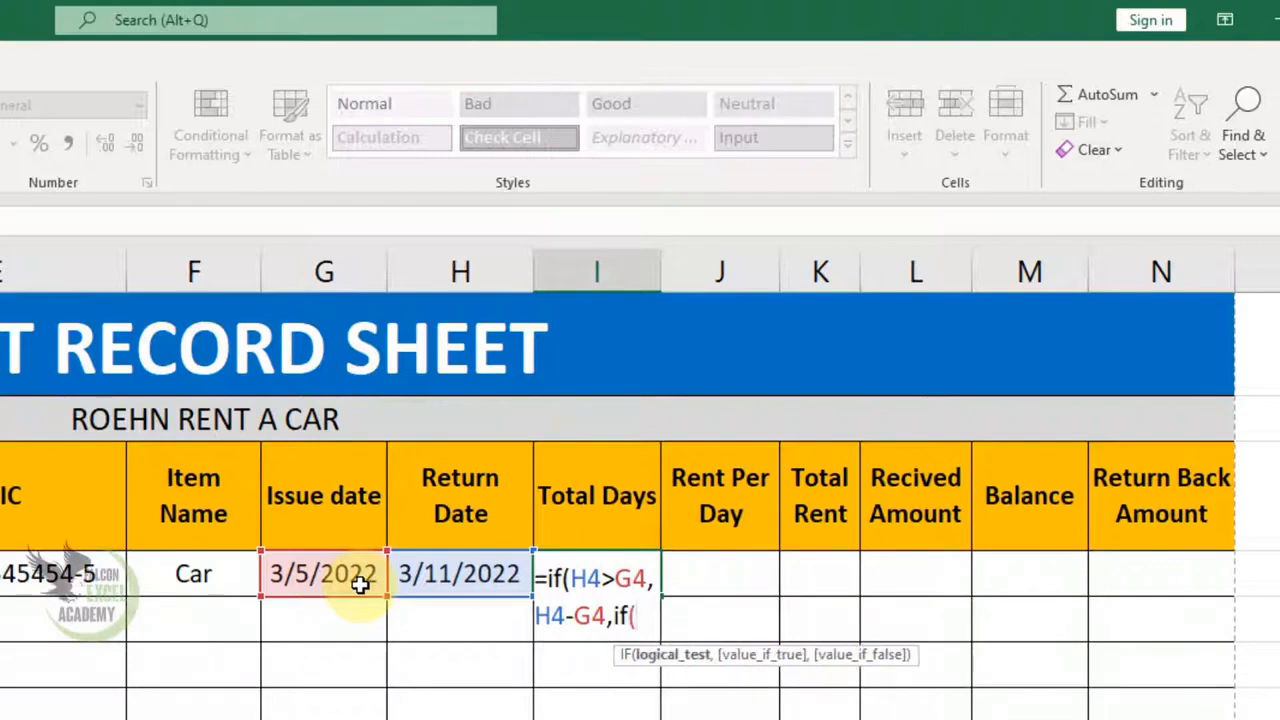
click(446, 575)
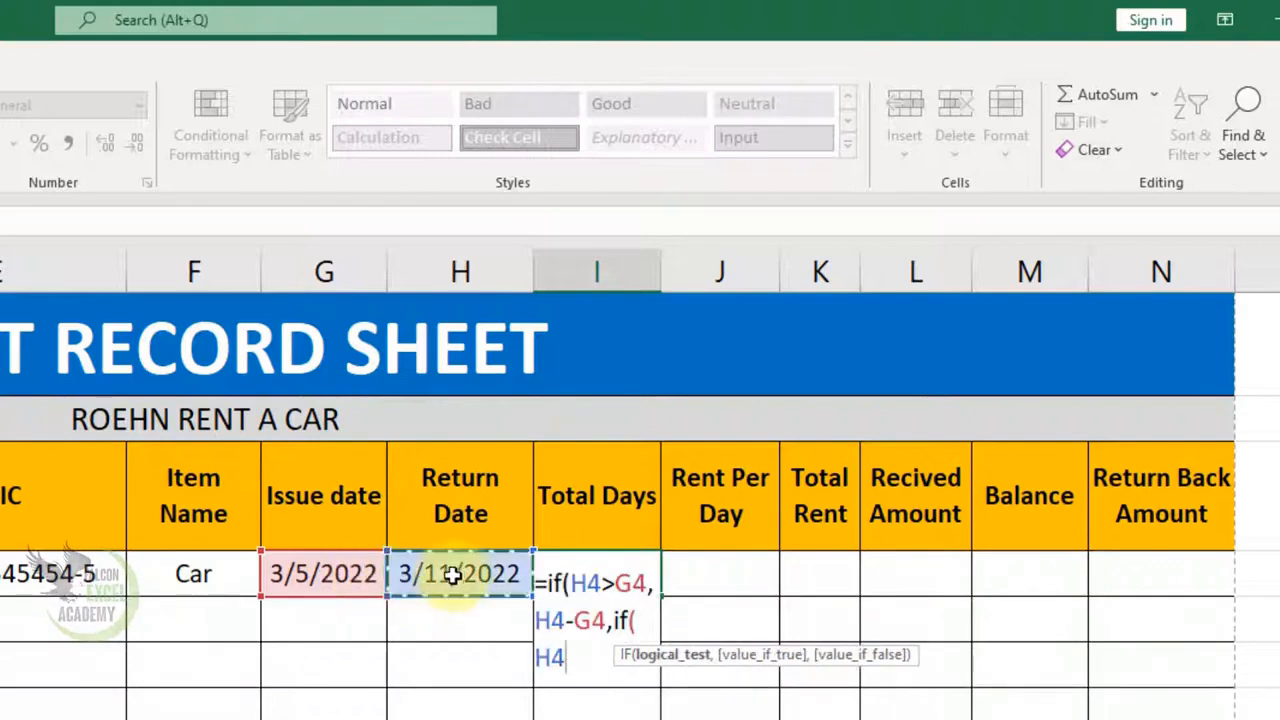
text(<)
click(347, 573)
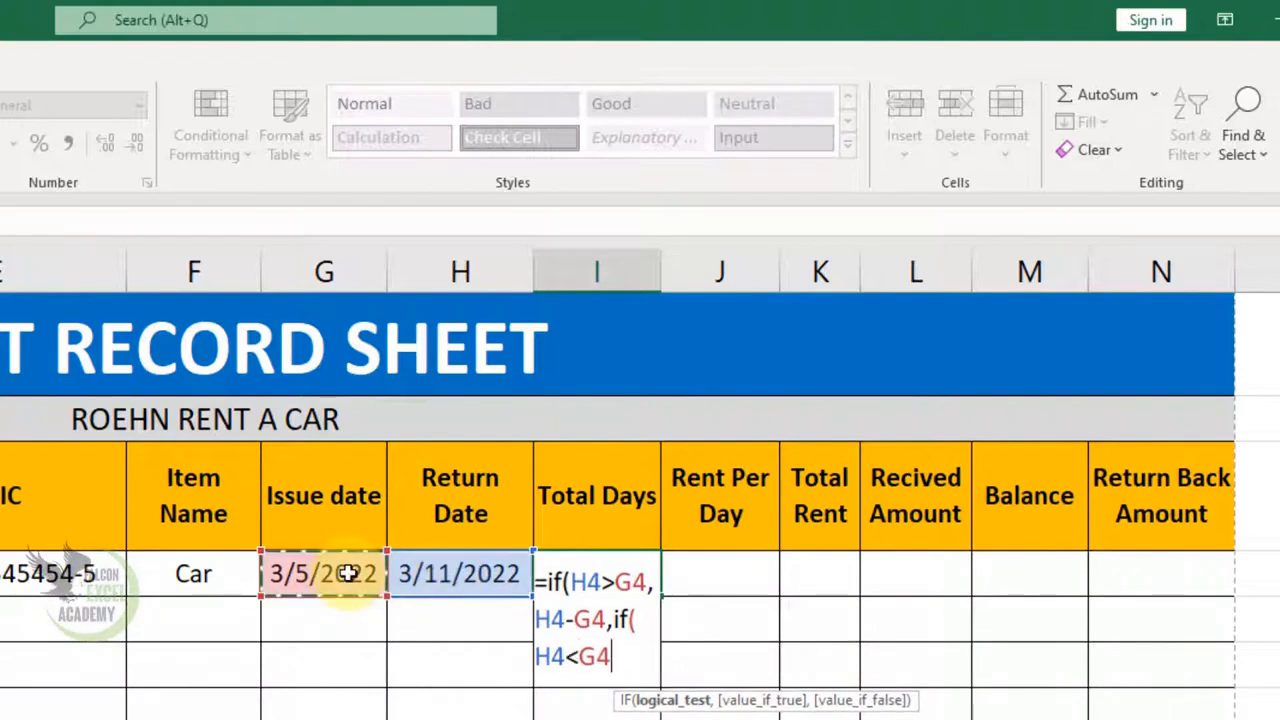
text(,)
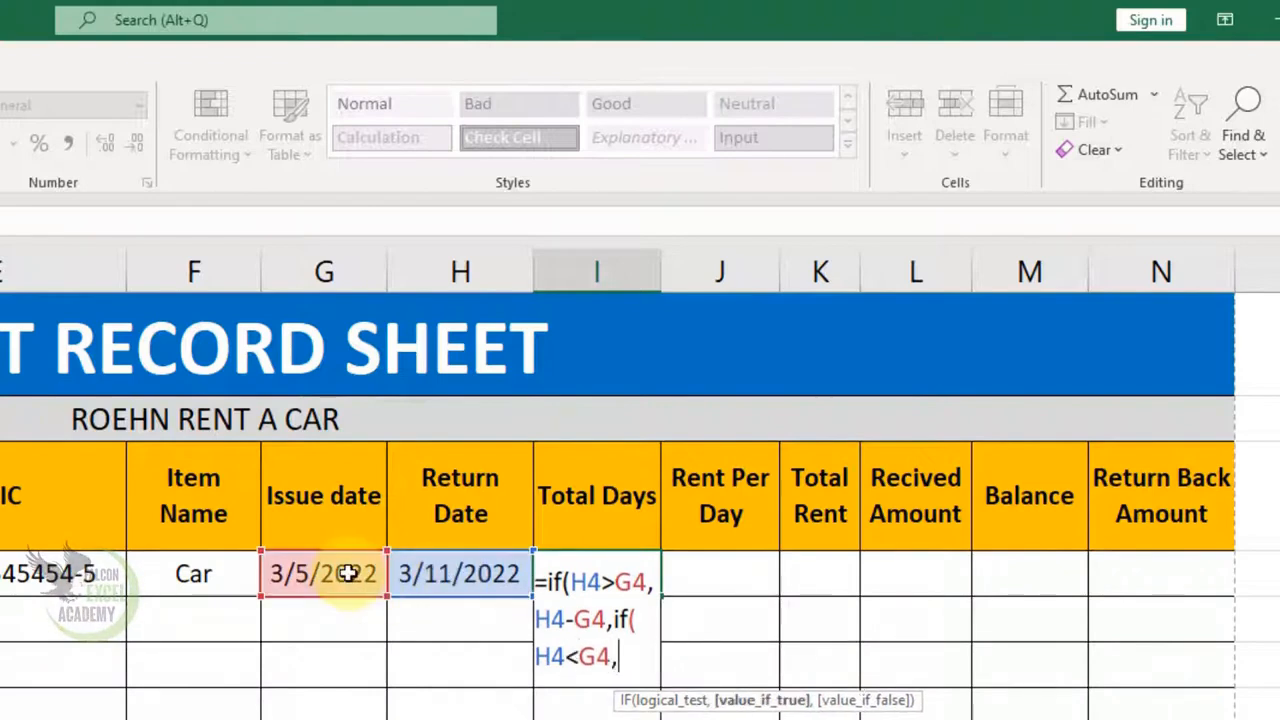
text("Wrong R)
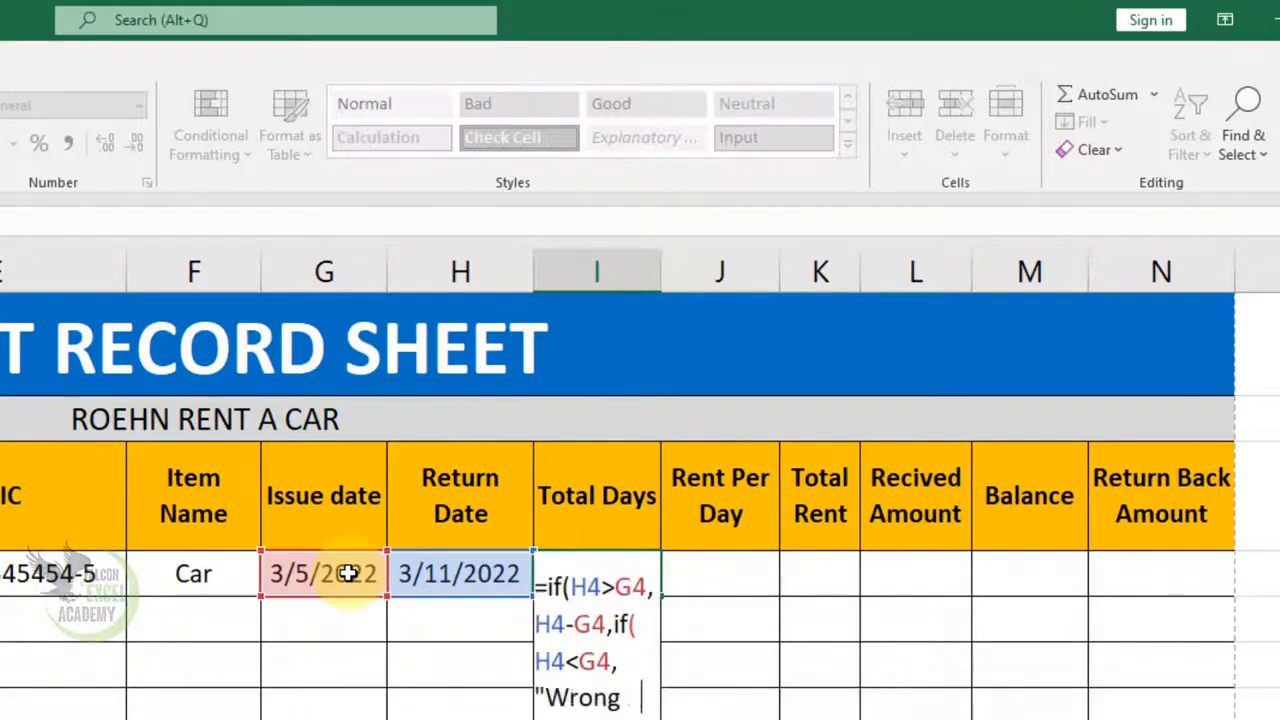
text(eturn)
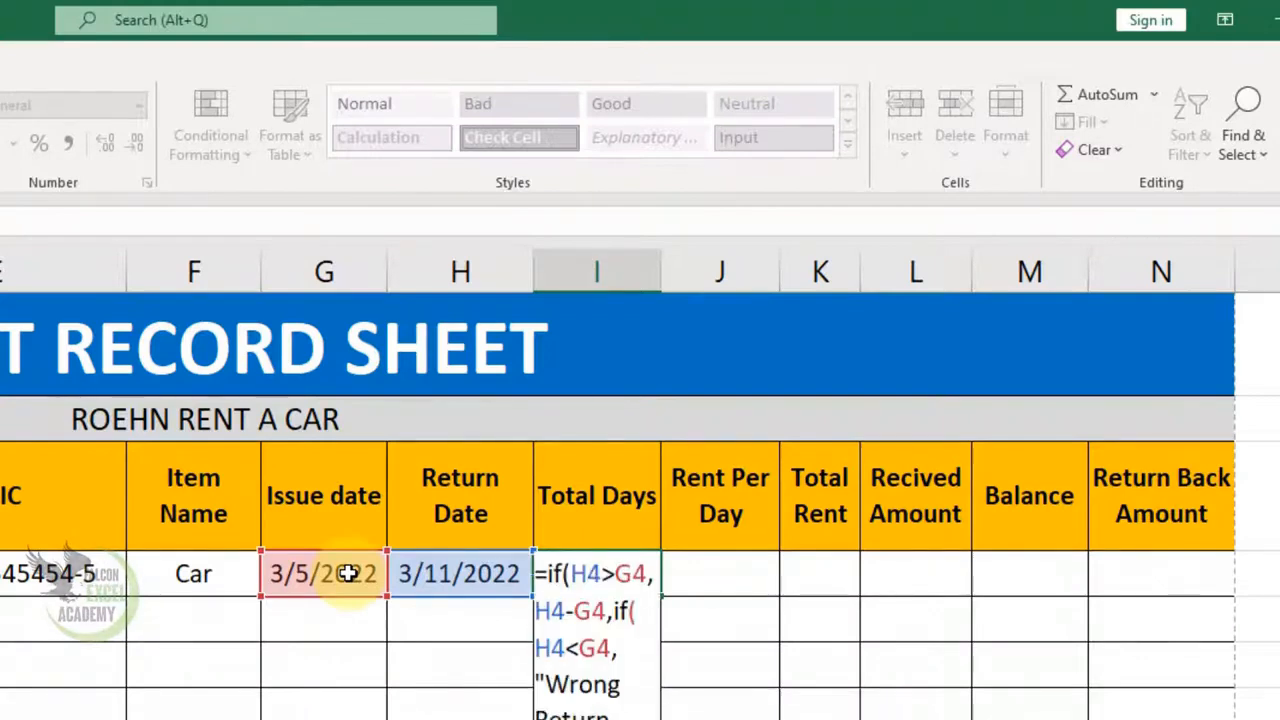
text( date",)
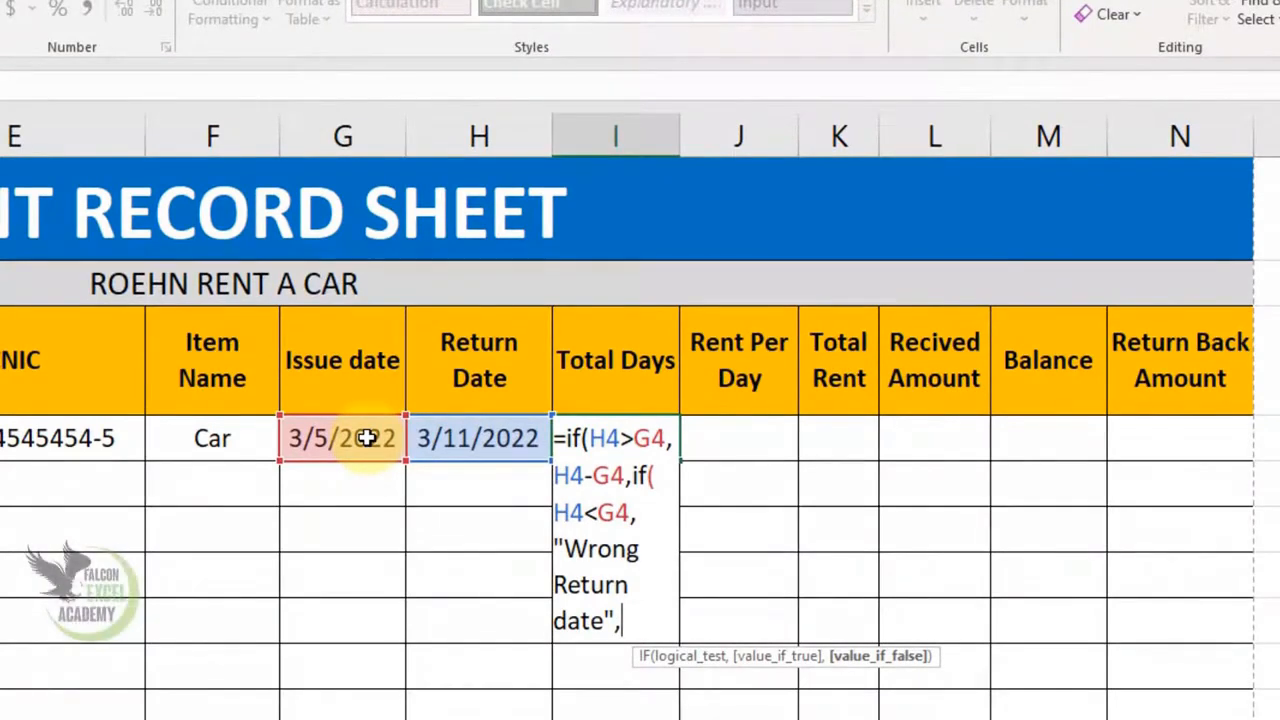
text(")
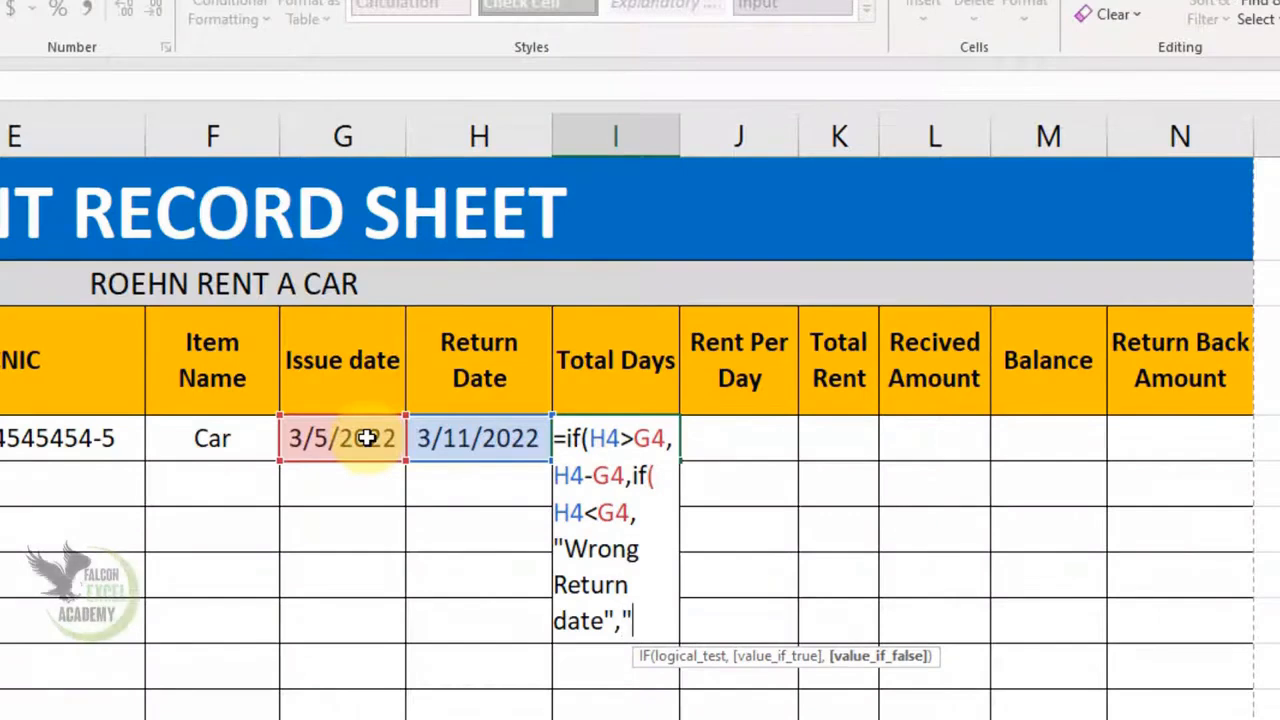
text(1")
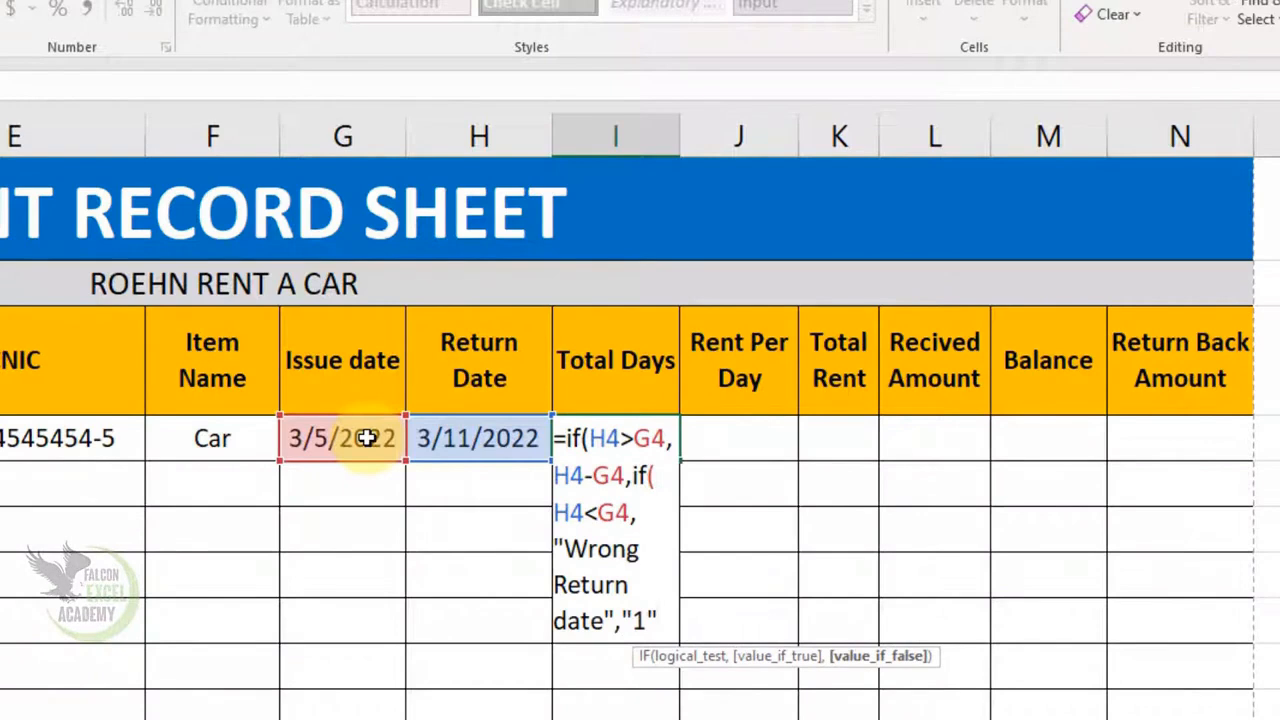
text()))
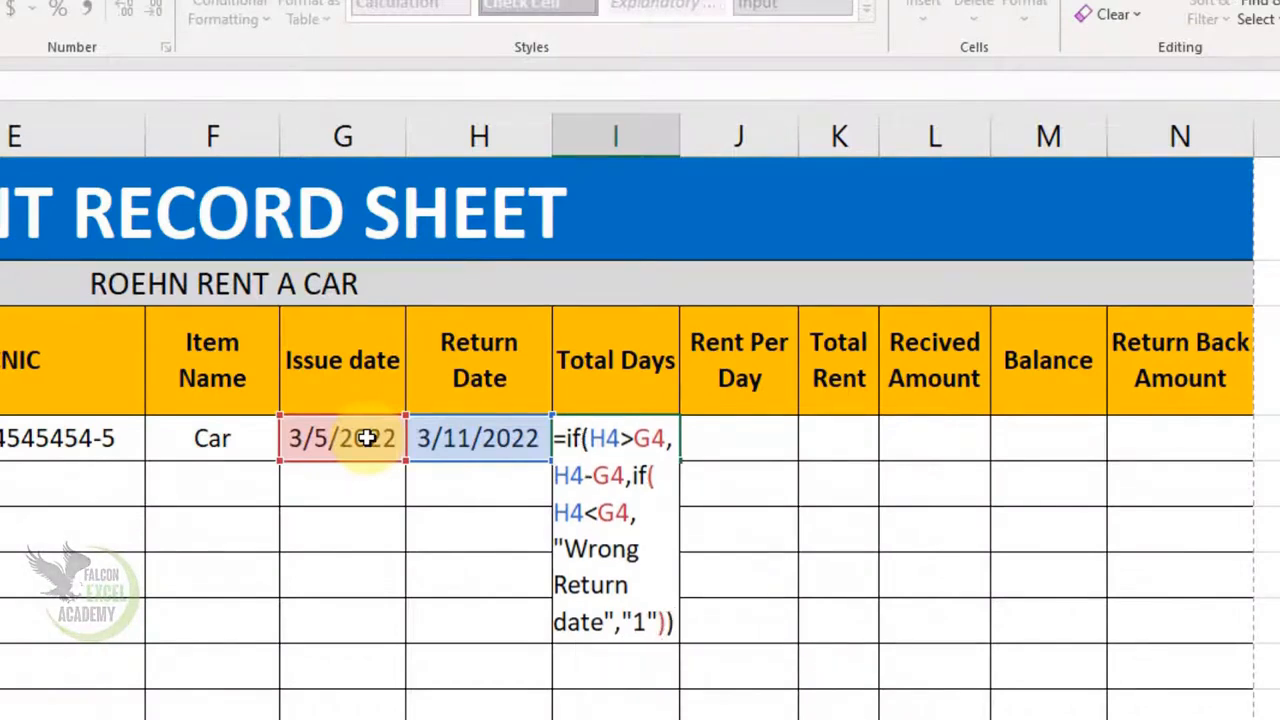
key(Return)
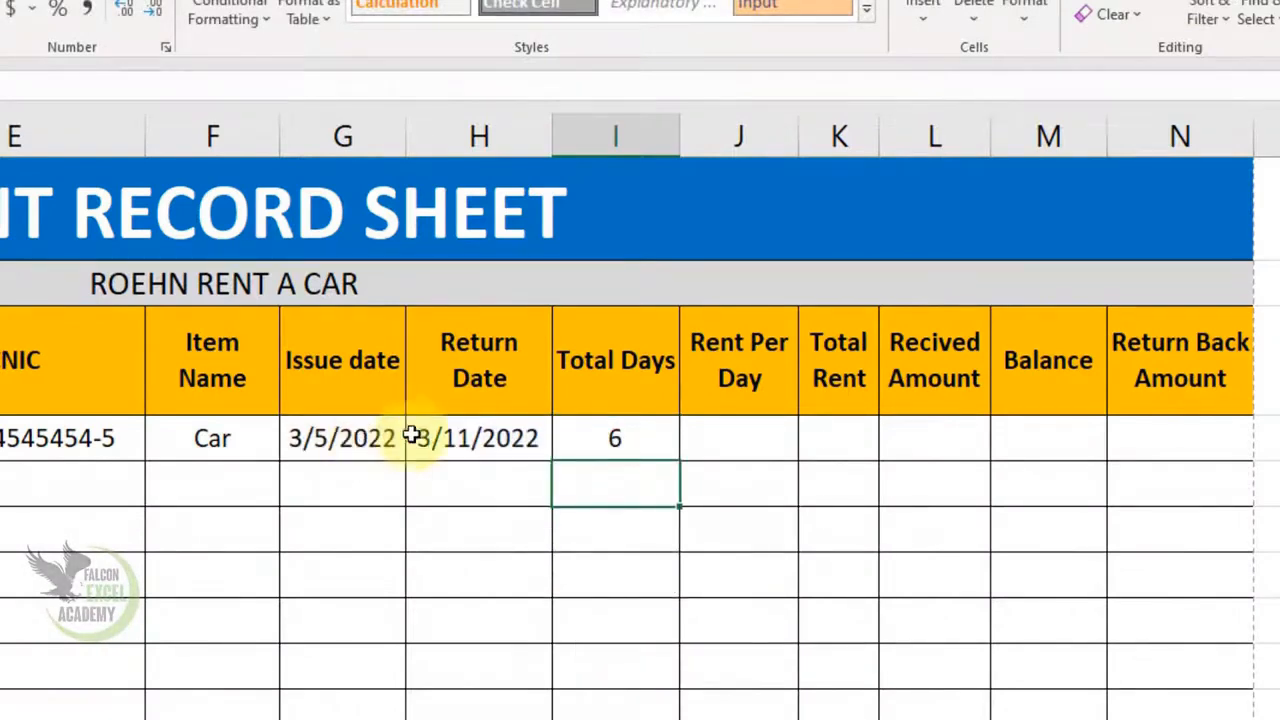
- Enter an earlier return year in H4 and autofit row 4 to reveal the wrong-date message
click(502, 437)
double_click(502, 437)
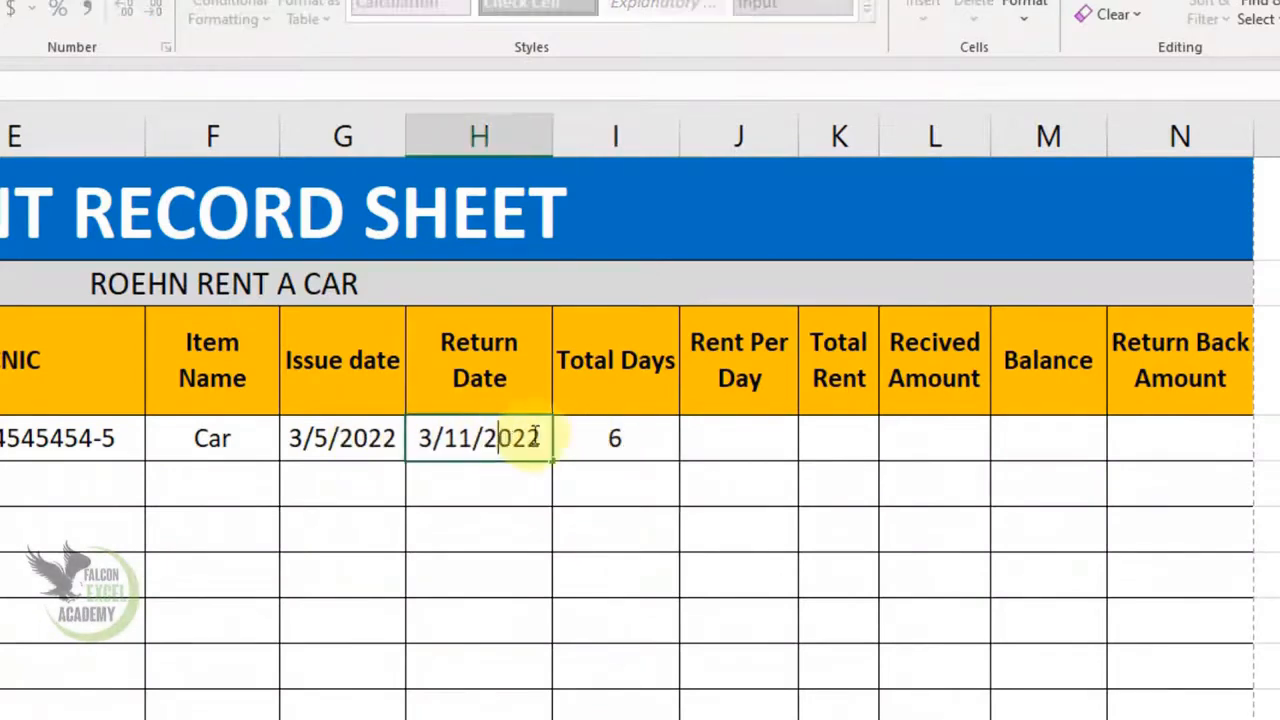
text(1)
key(Return)
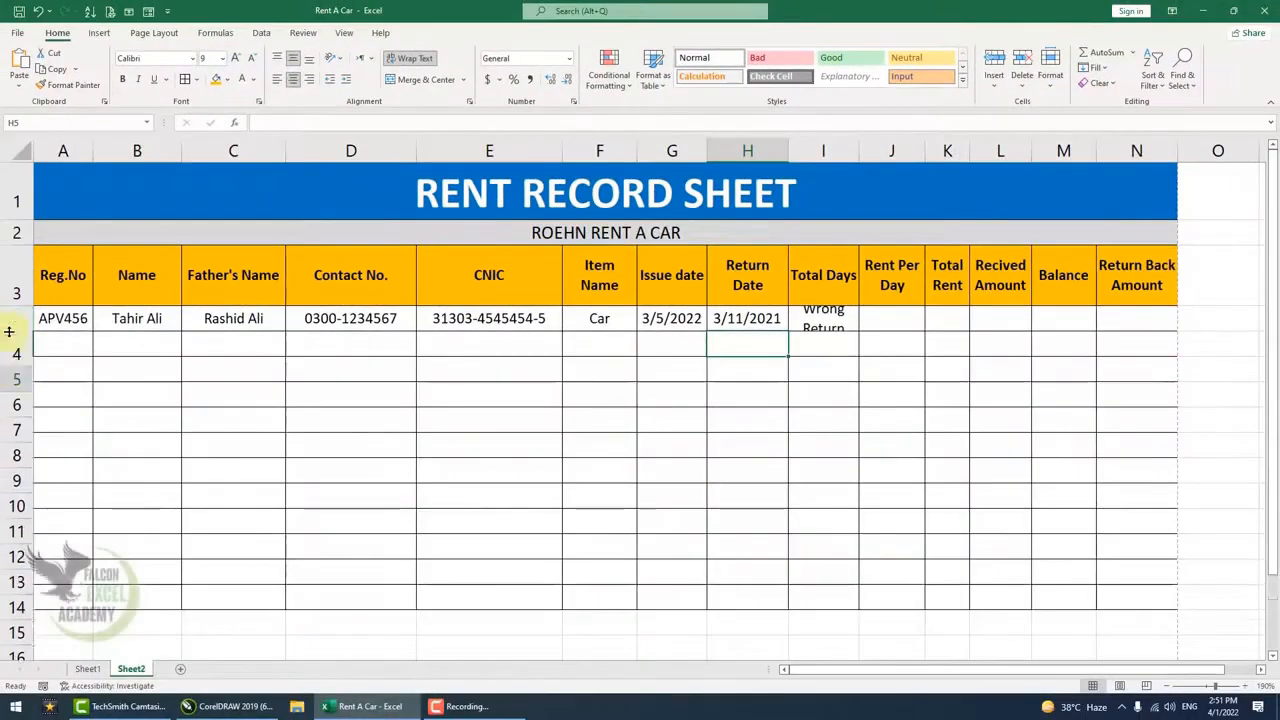
double_click(9, 331)
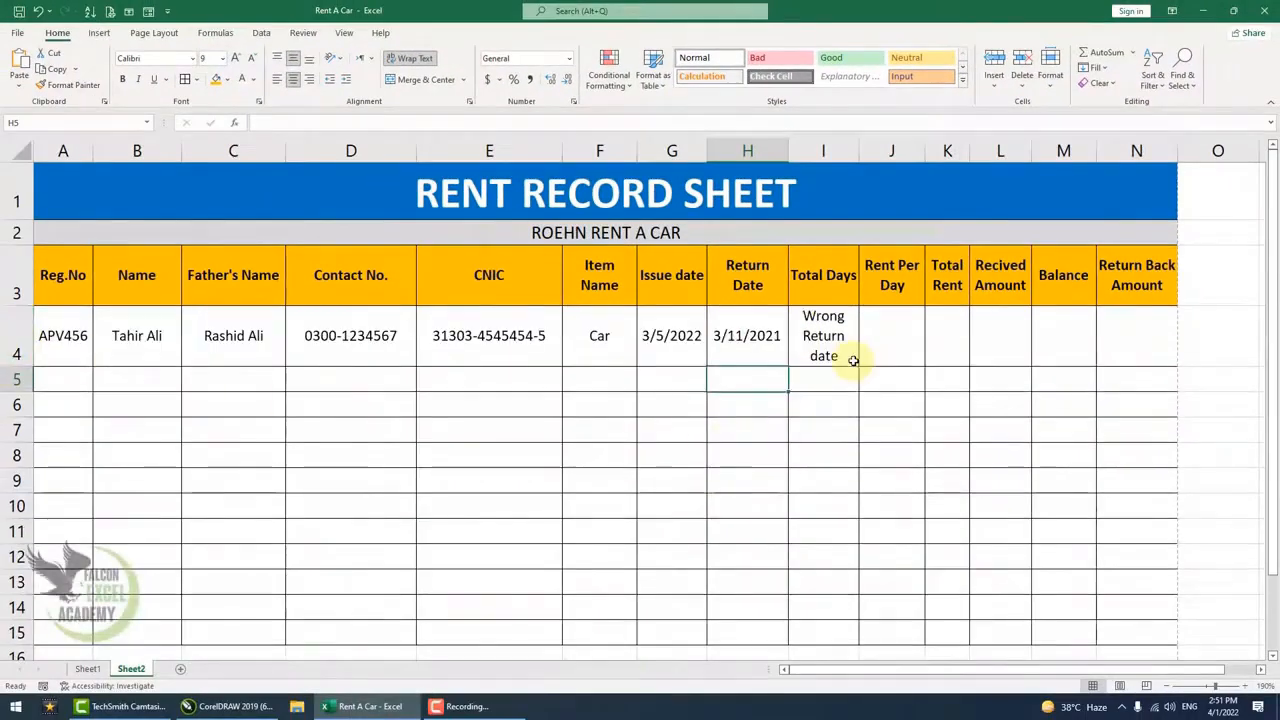
- Restore the correct year in the return date and check the Total Days result
click(772, 336)
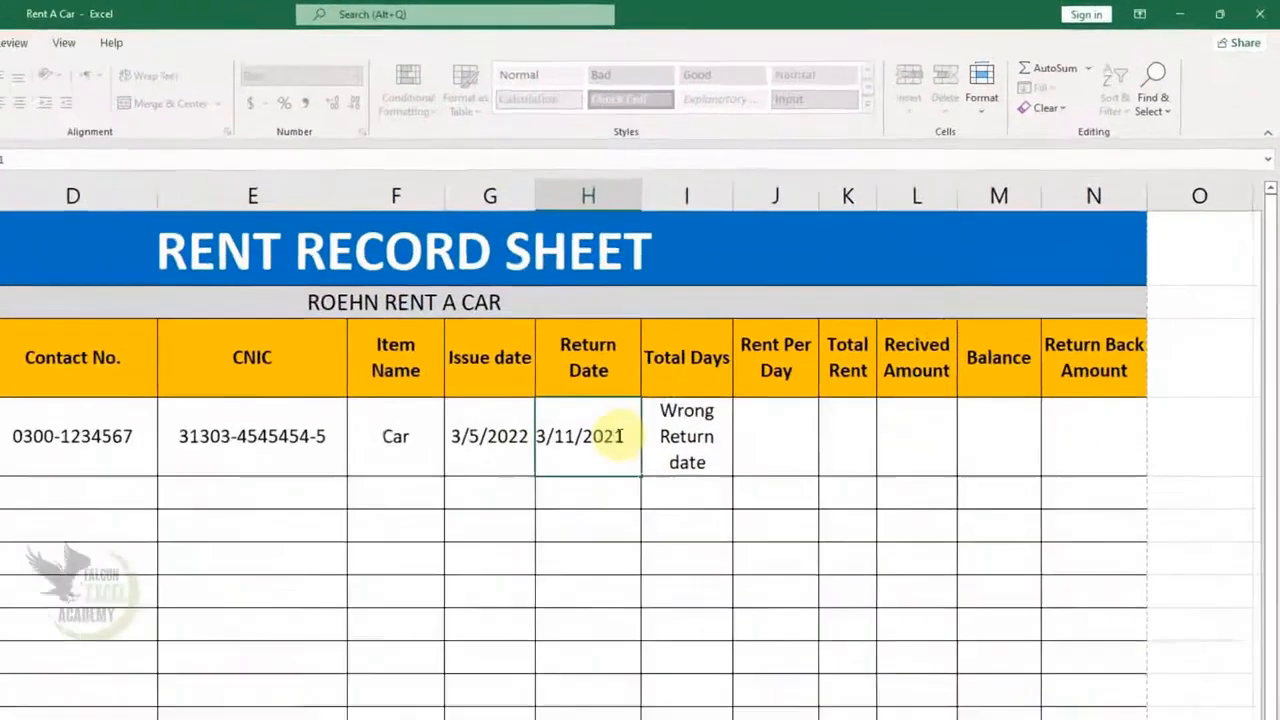
double_click(770, 337)
key(BackSpace)
text(2)
key(Return)
double_click(480, 495)
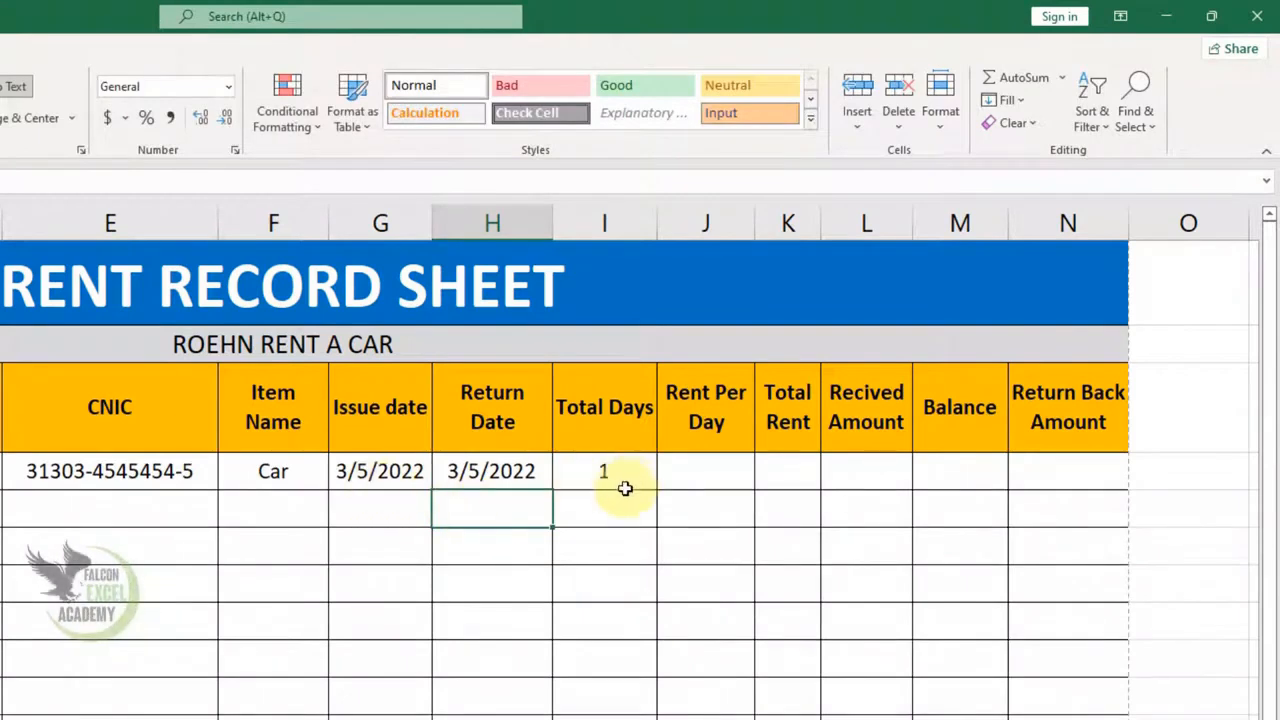
click(620, 475)
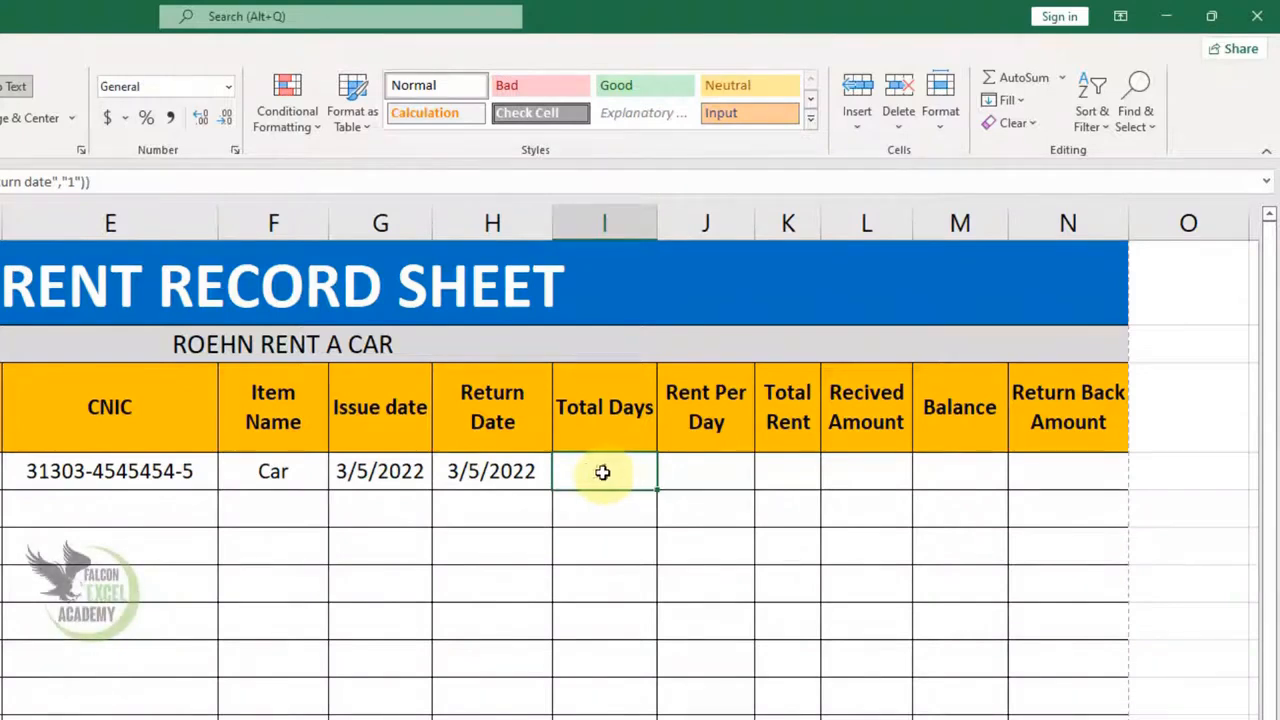
- Change the return day to 11 so the return date reads 3/11/2022
double_click(486, 470)
key(Left)
key(shift+Left)
text(11)
key(Tab)
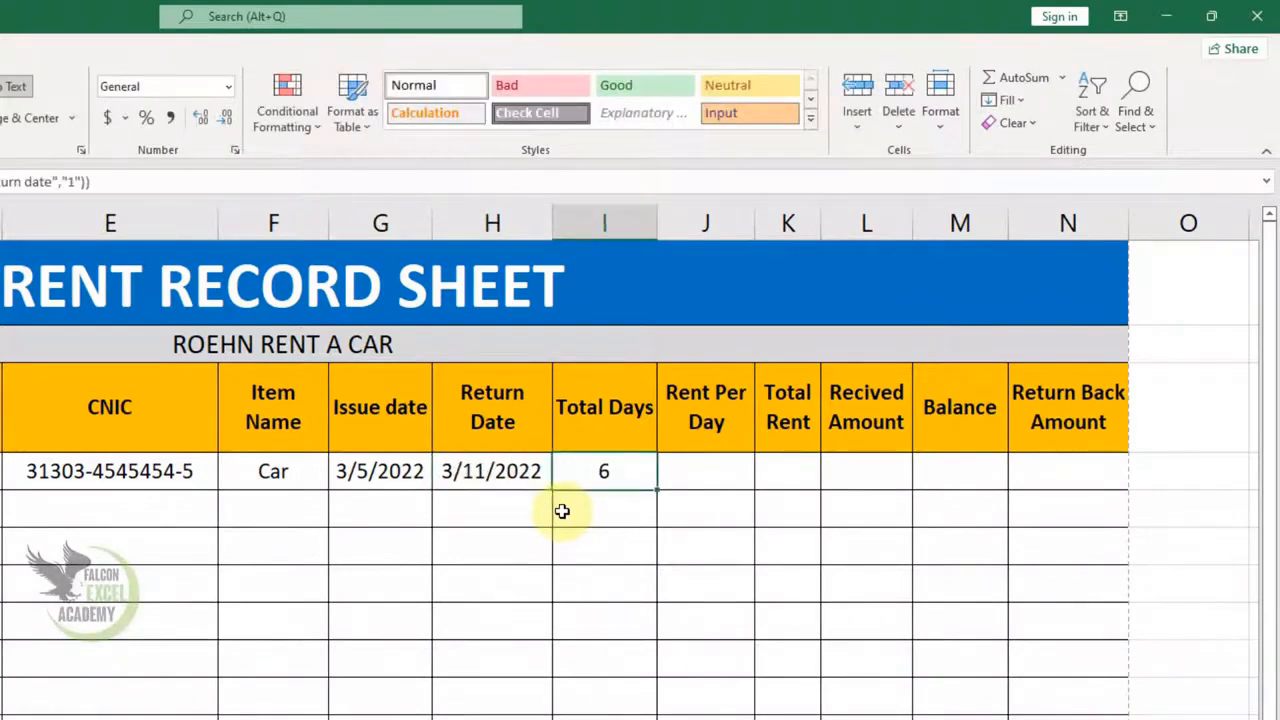
key(Tab)
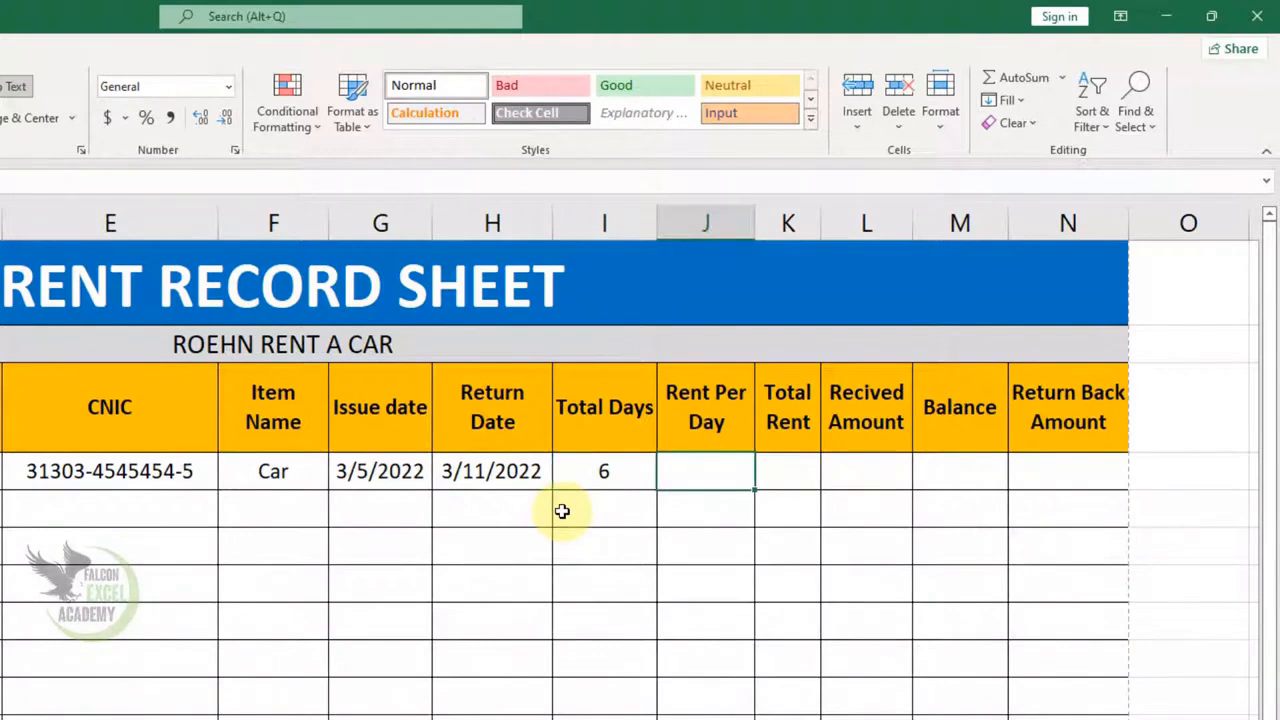
- Enter 1950 as Rent Per Day and the Total Rent formula =J4*I4, giving 11700
text(1950)
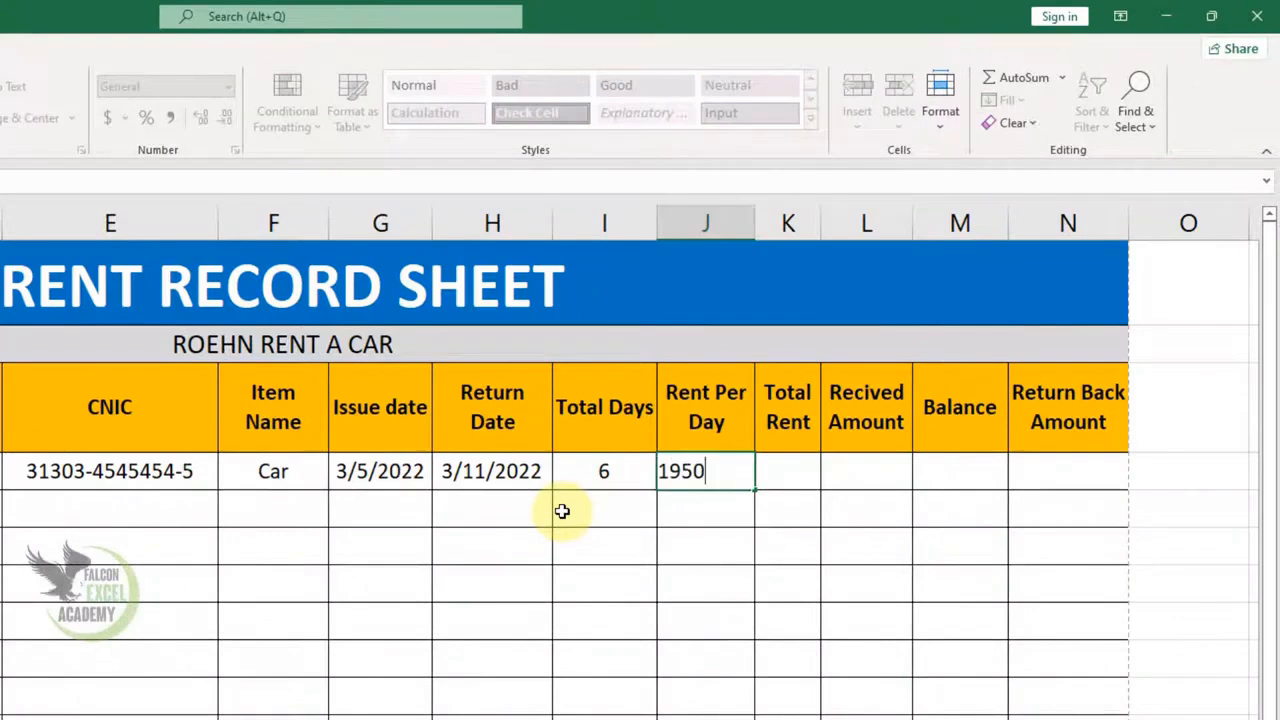
key(Tab)
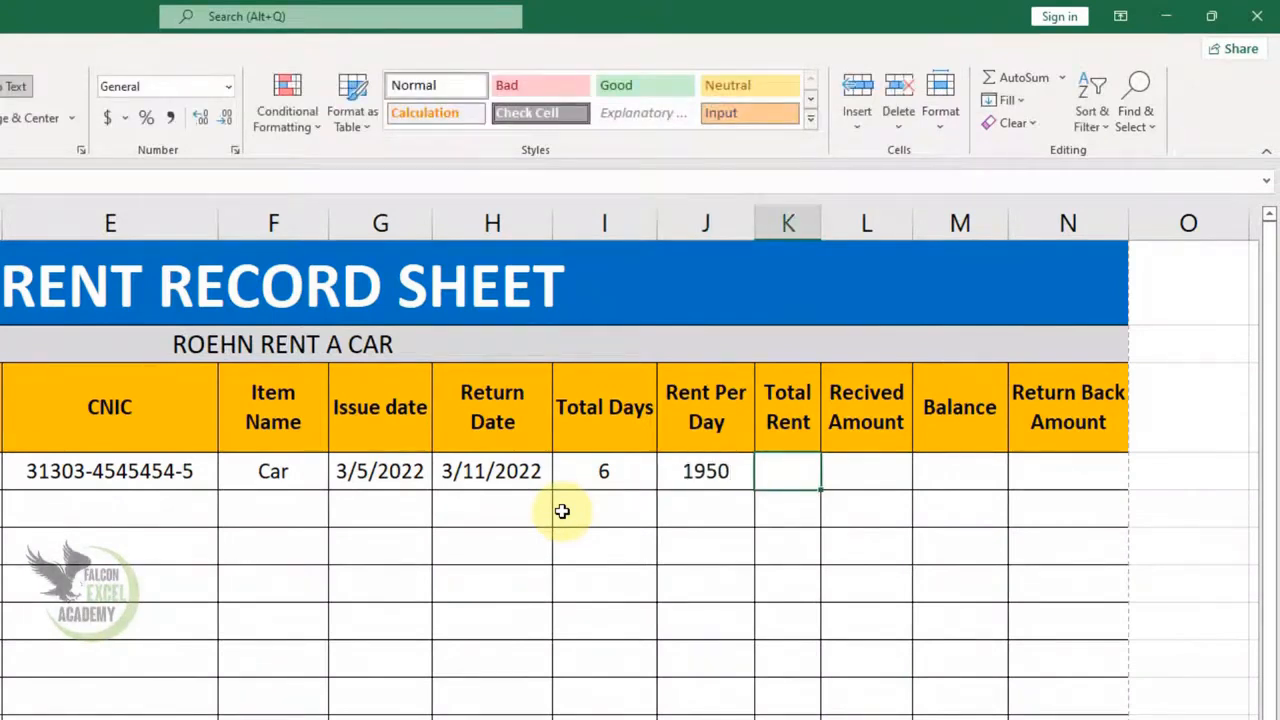
text(=)
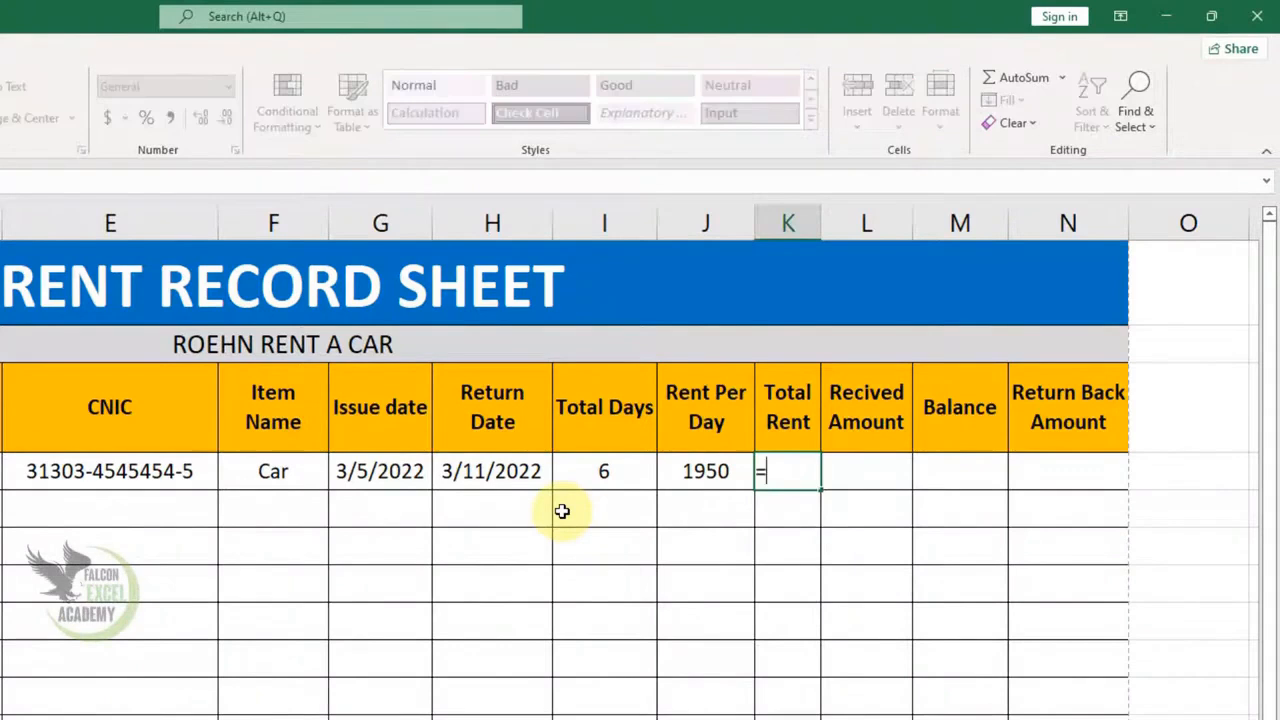
click(720, 478)
text(*)
click(617, 474)
key(ctrl+Return)
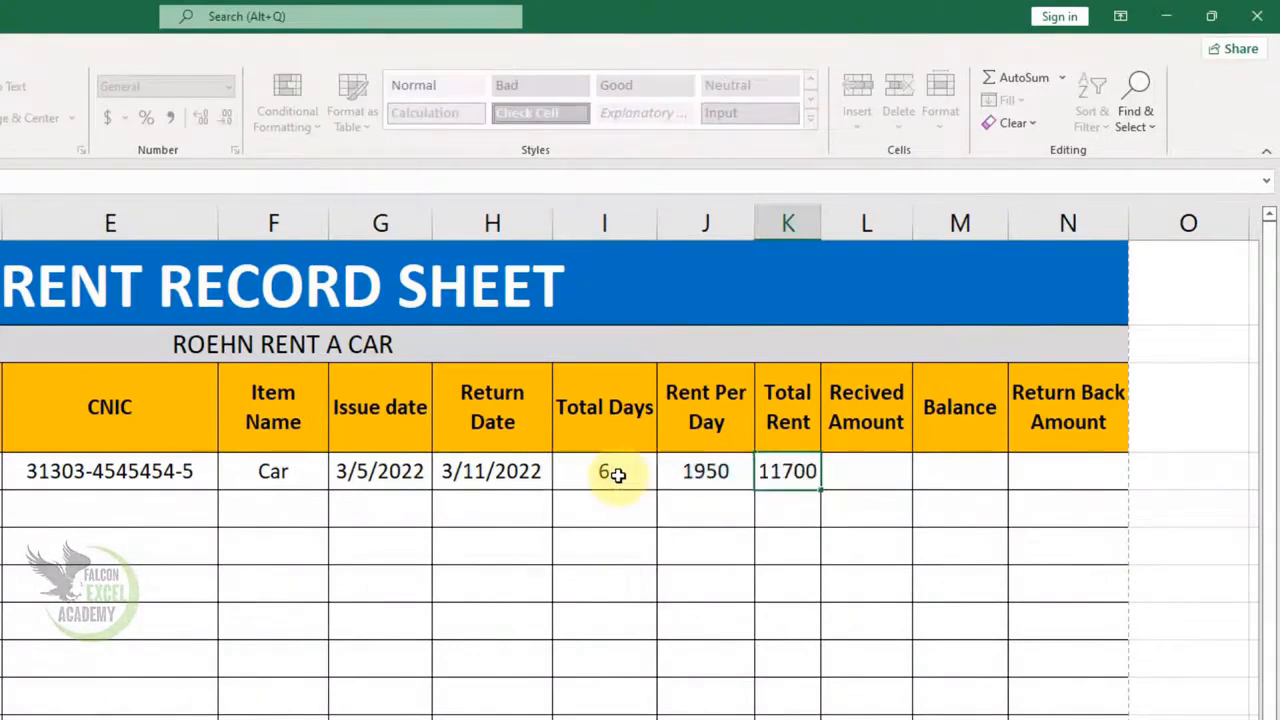
key(Return)
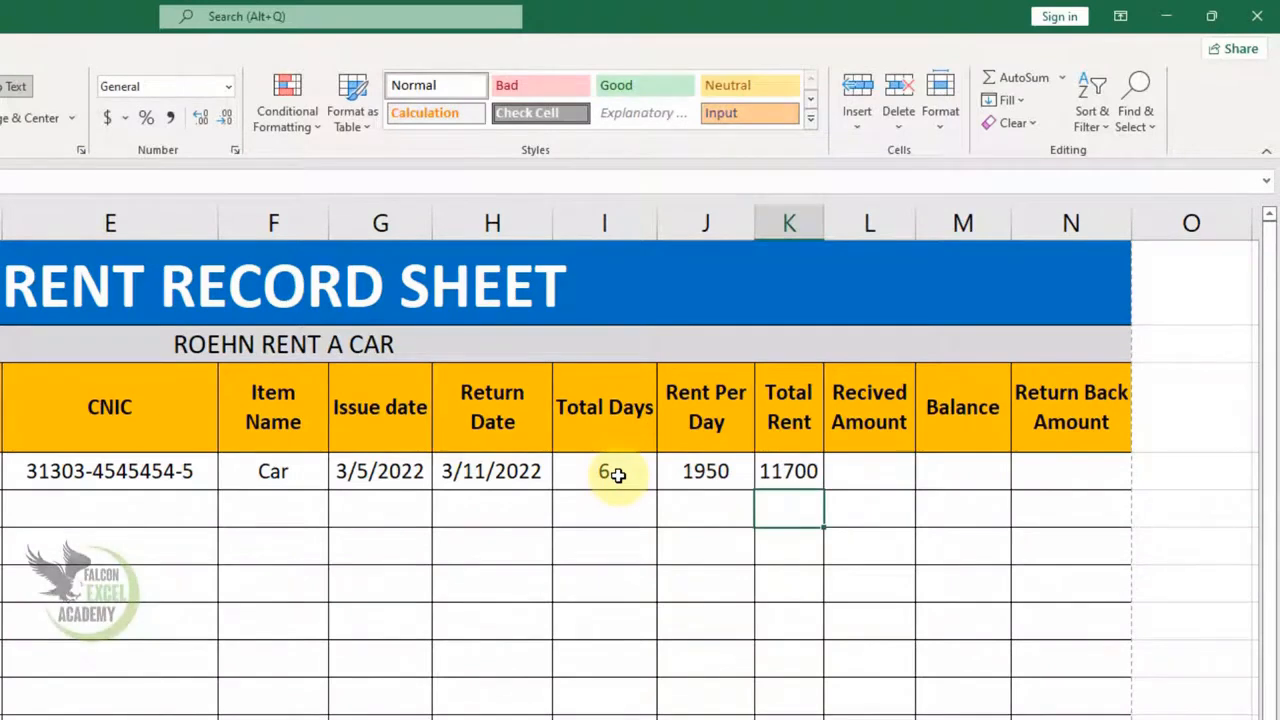
- Enter 8500 as the first record's Received Amount in L4
key(Up)
key(Right)
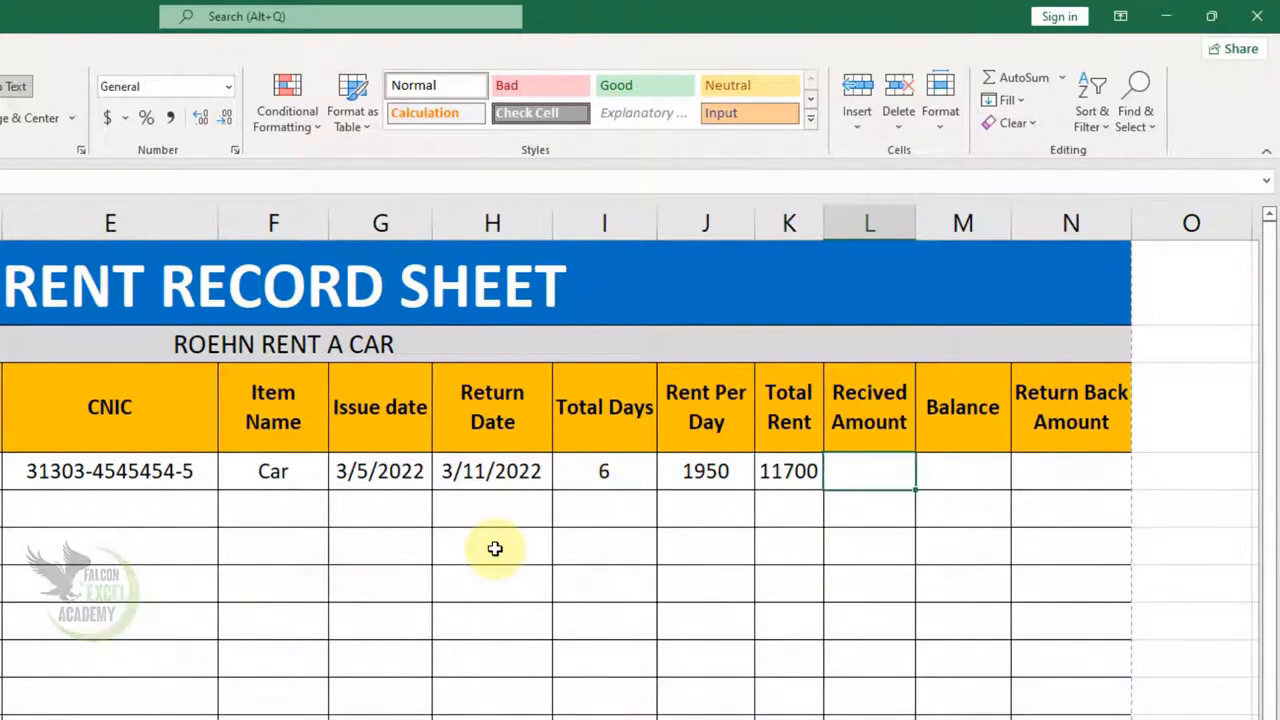
text(8500)
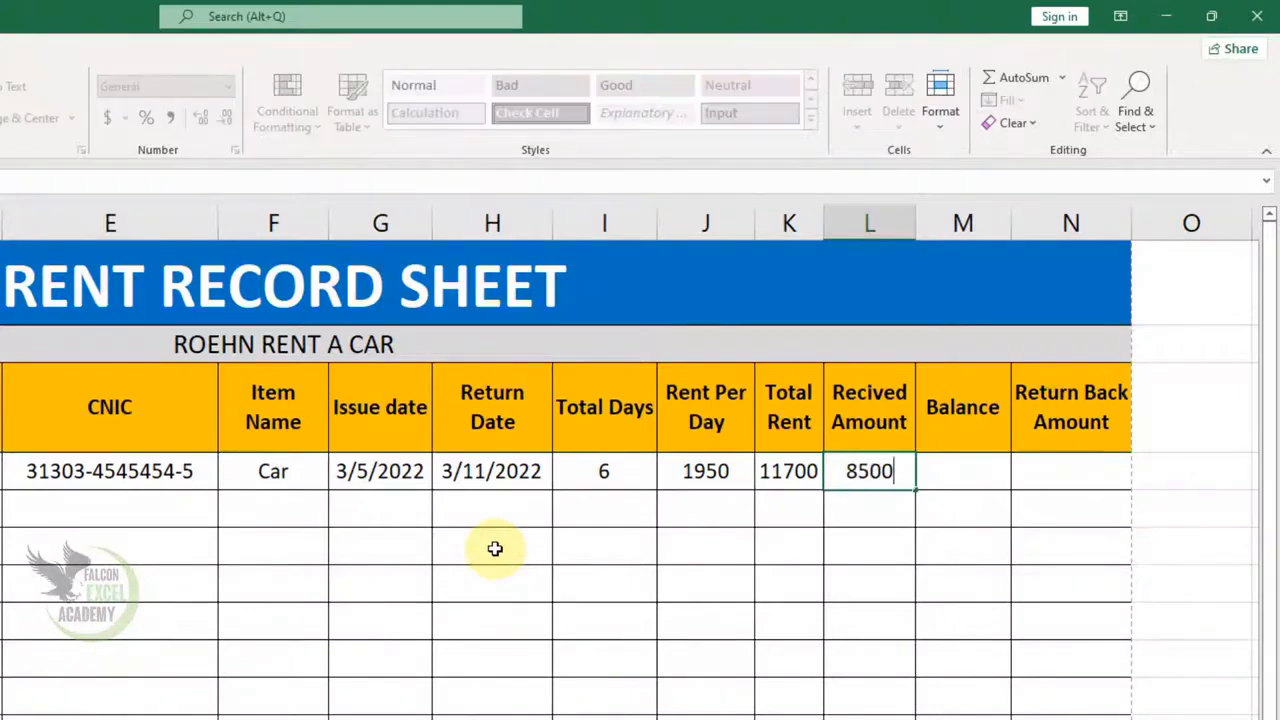
key(Tab)
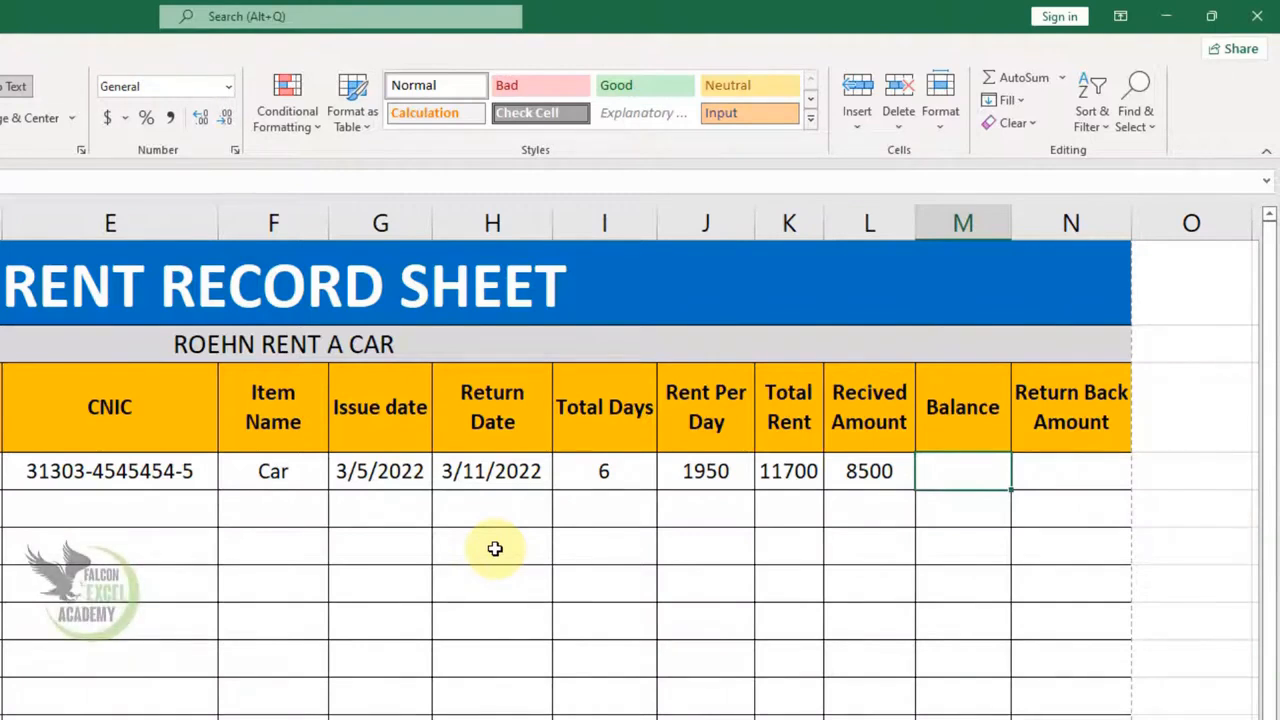
- Start the Balance formula in M4 with =IF(L4<K4,K4-L4, for the amount still owed
text(=if()
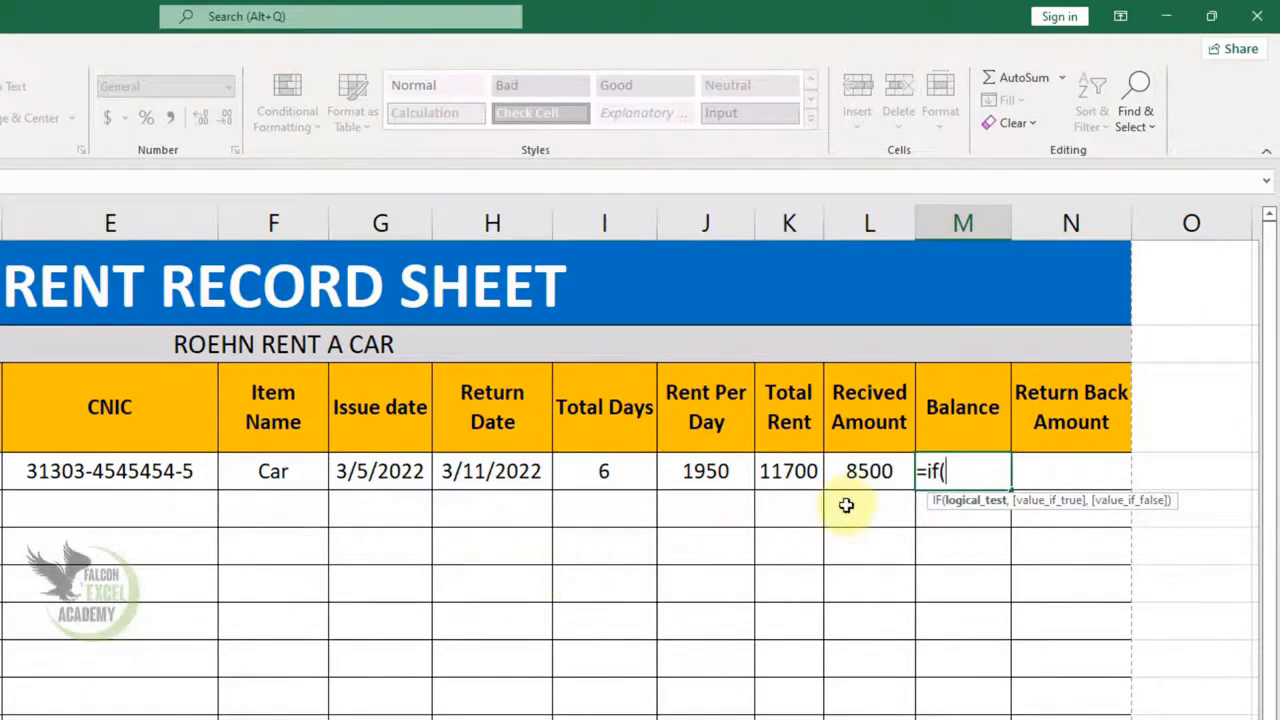
click(862, 474)
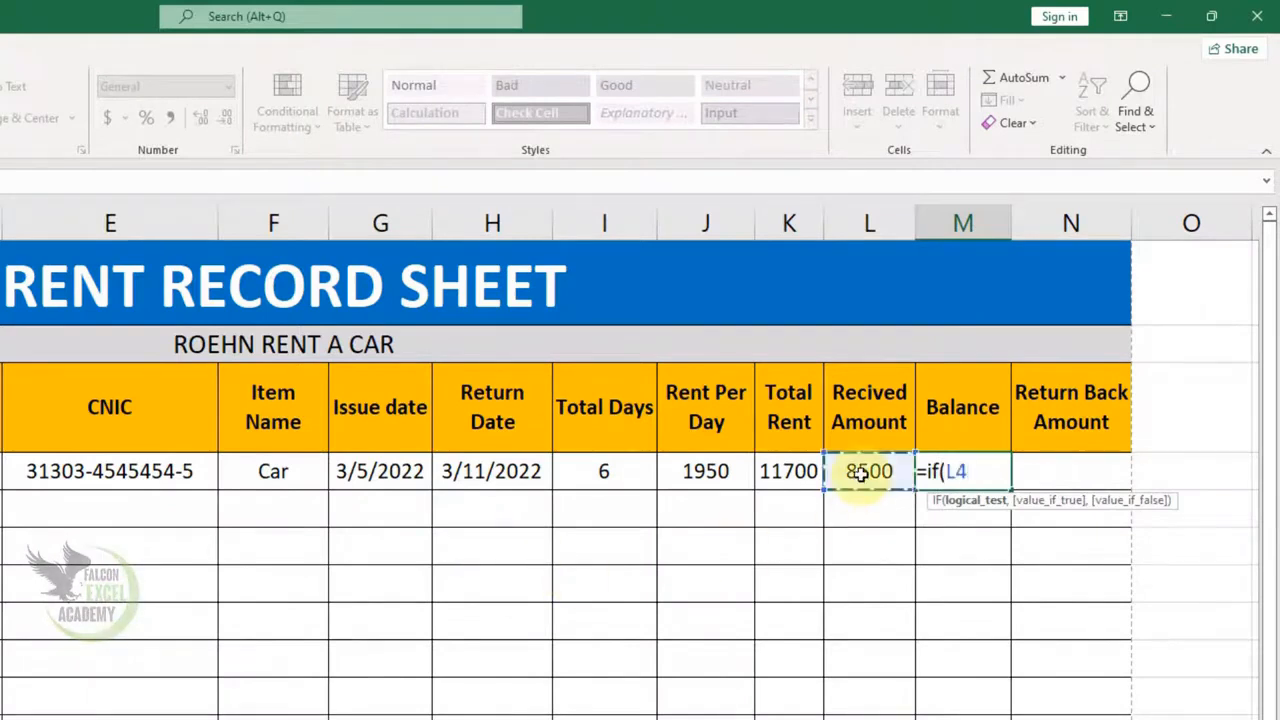
text(<)
click(776, 474)
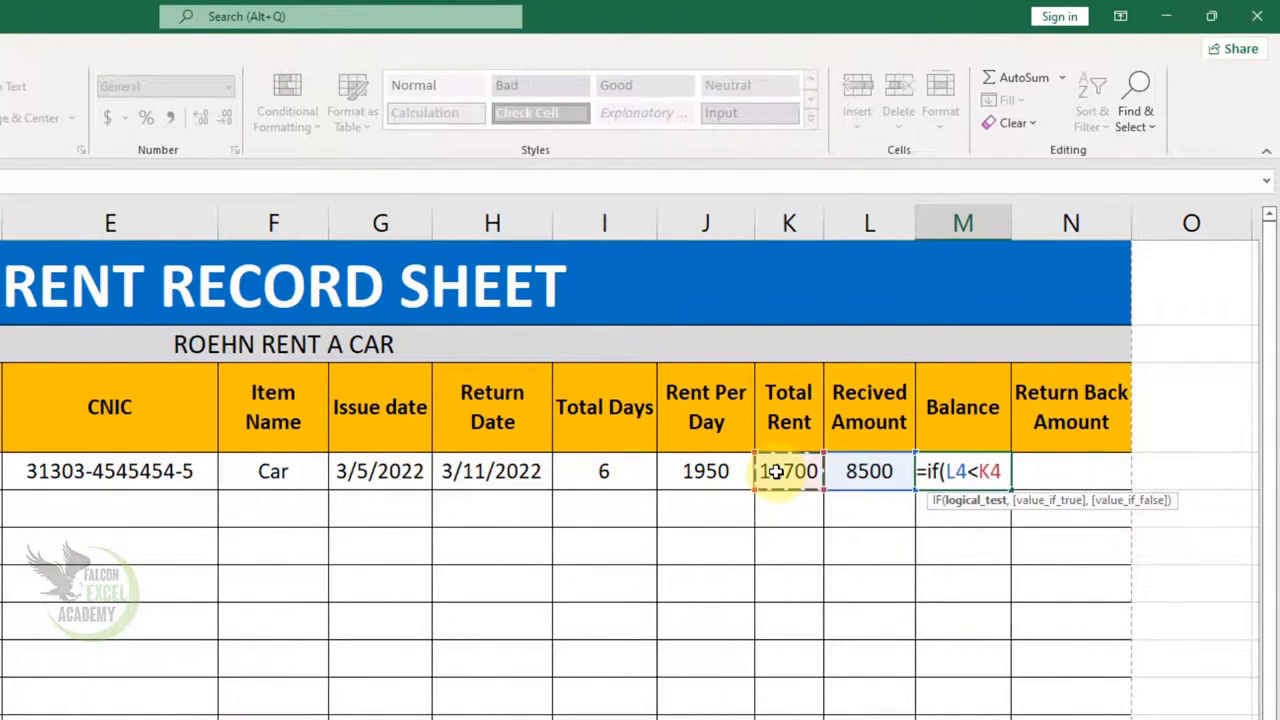
text(,)
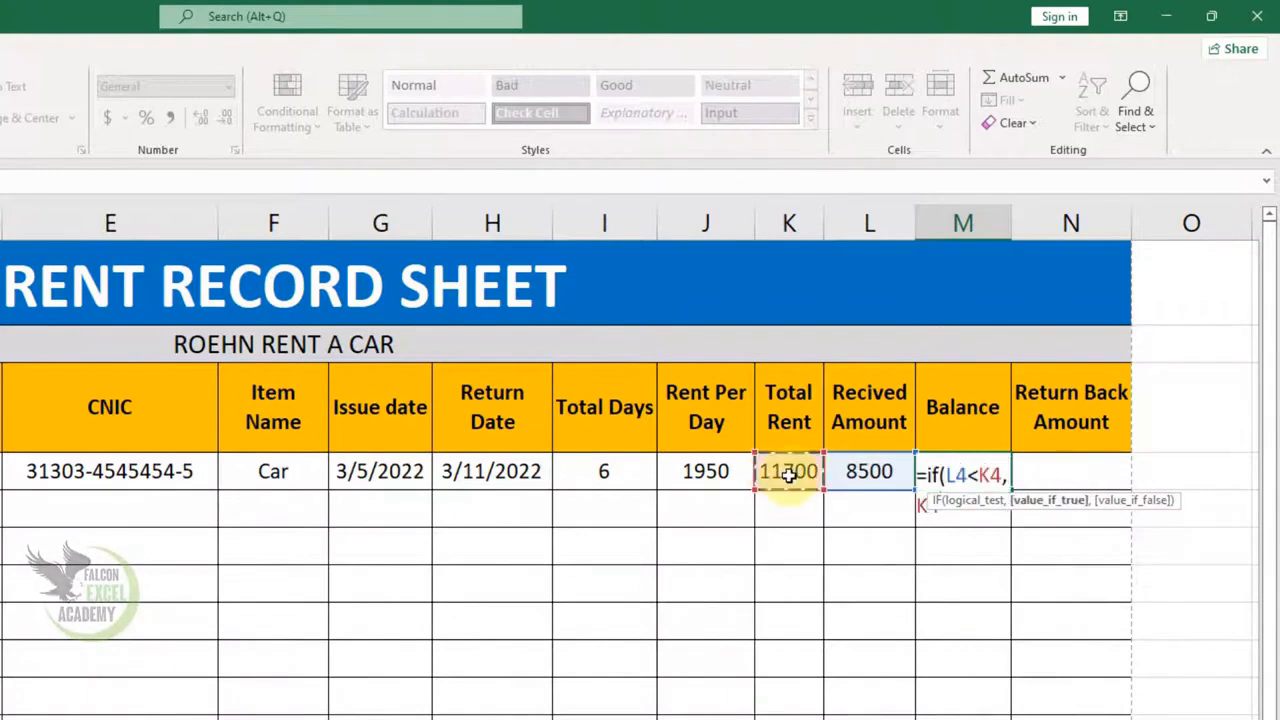
click(789, 477)
text(-)
click(884, 479)
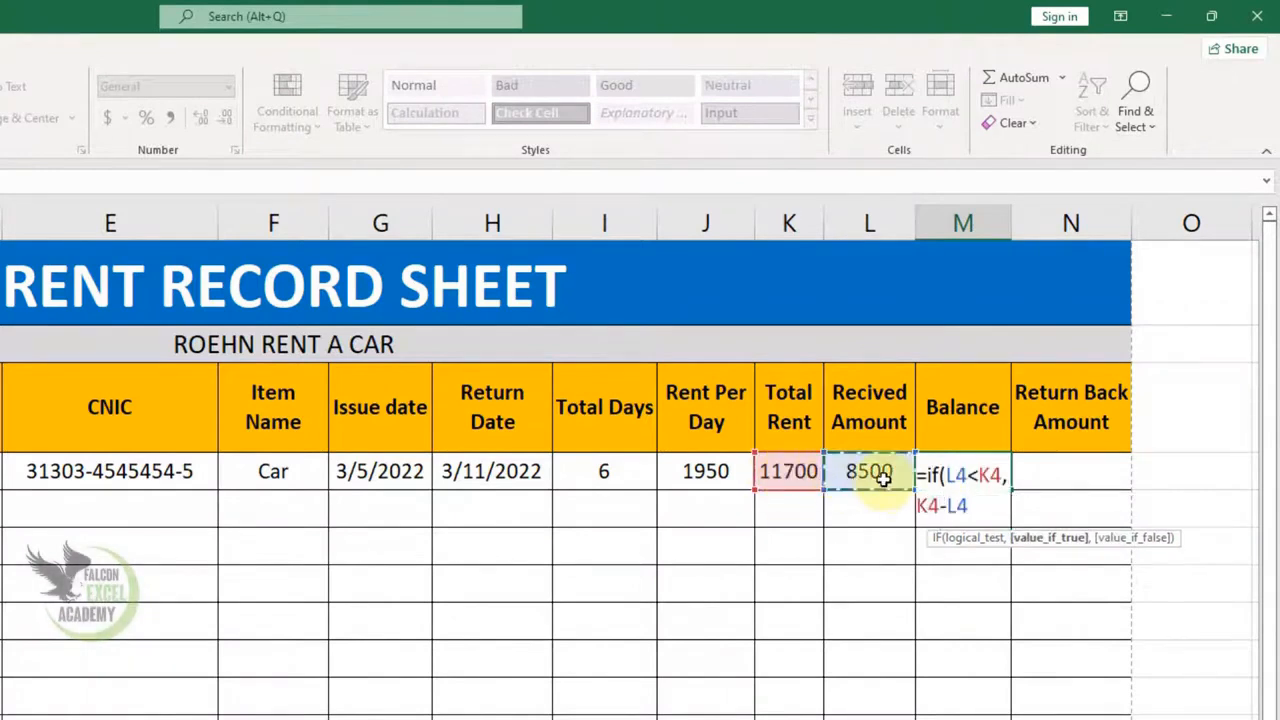
- Add nested IFs returning "Nill" when equal and "Return Back Amount" when overpaid, showing 3200
text(,if)
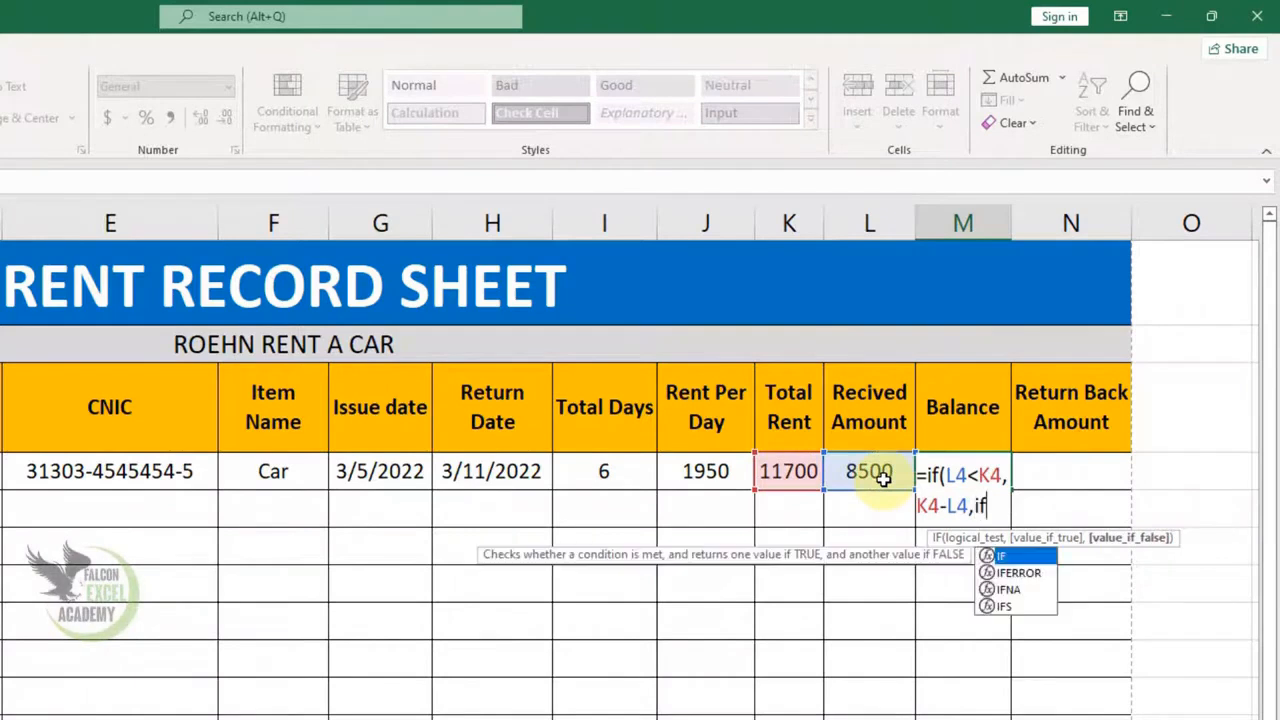
text(()
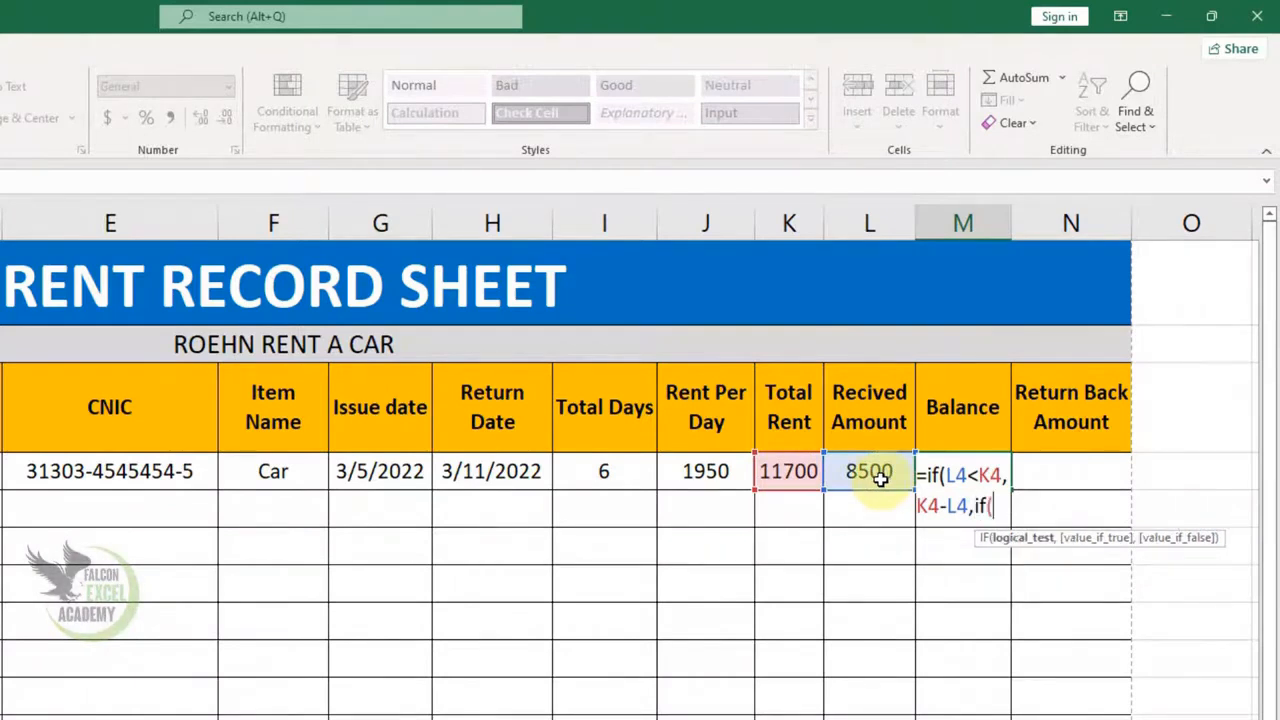
click(879, 478)
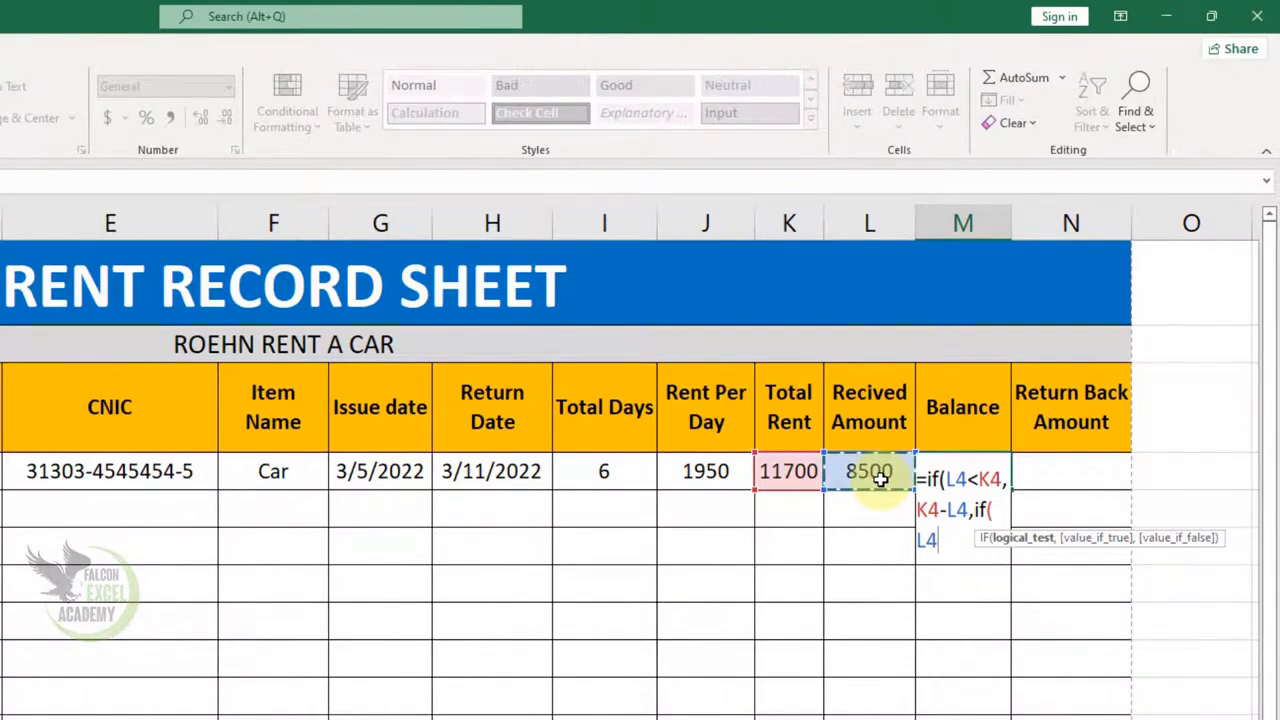
text(=)
click(790, 476)
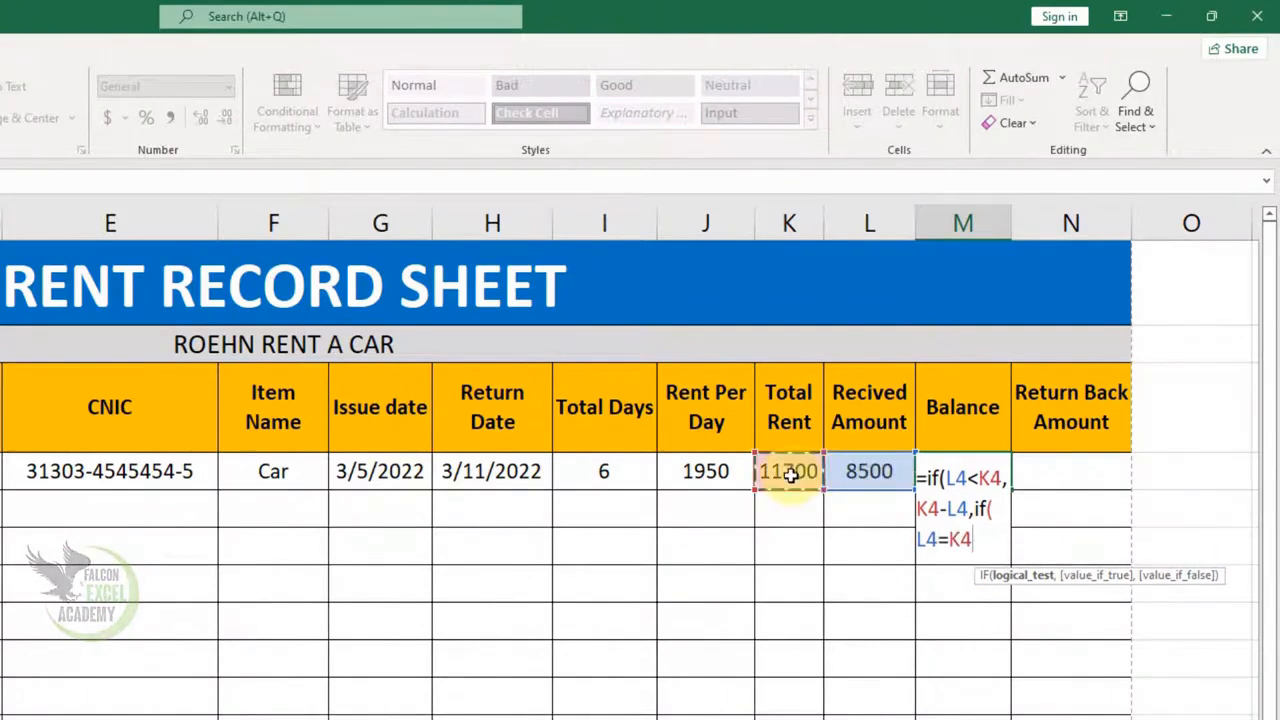
text(,"Nill)
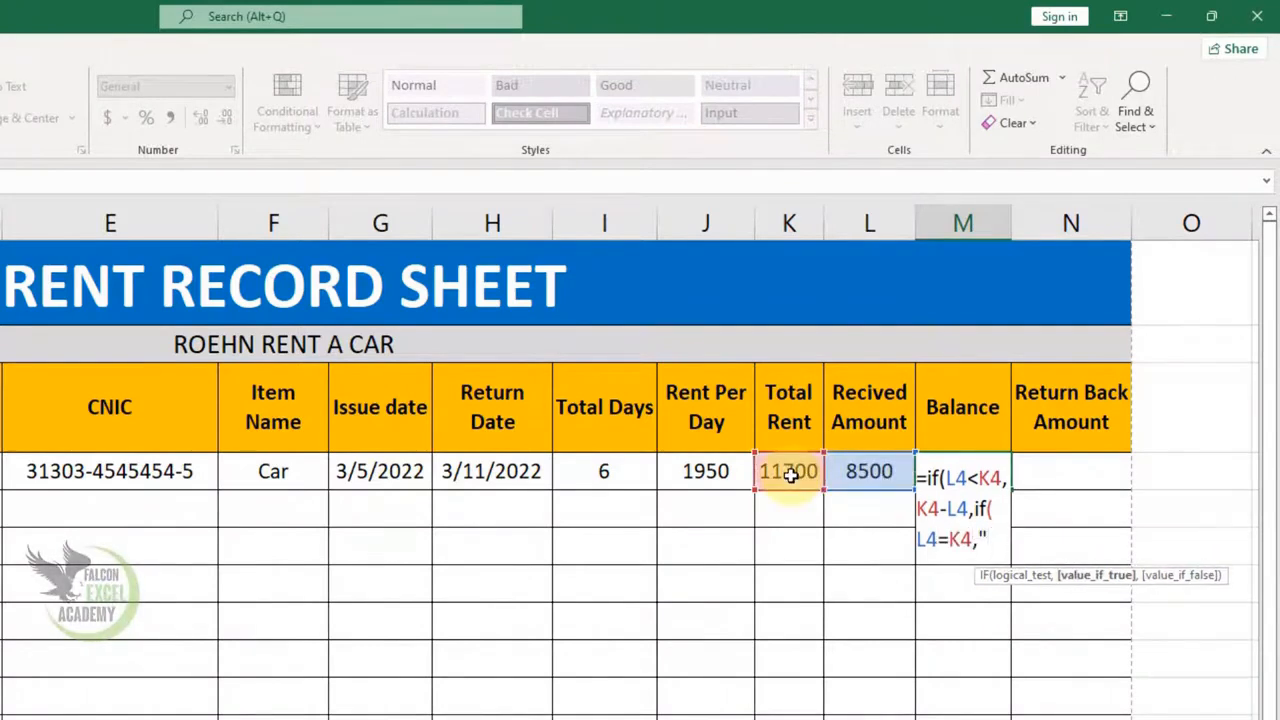
text(",)
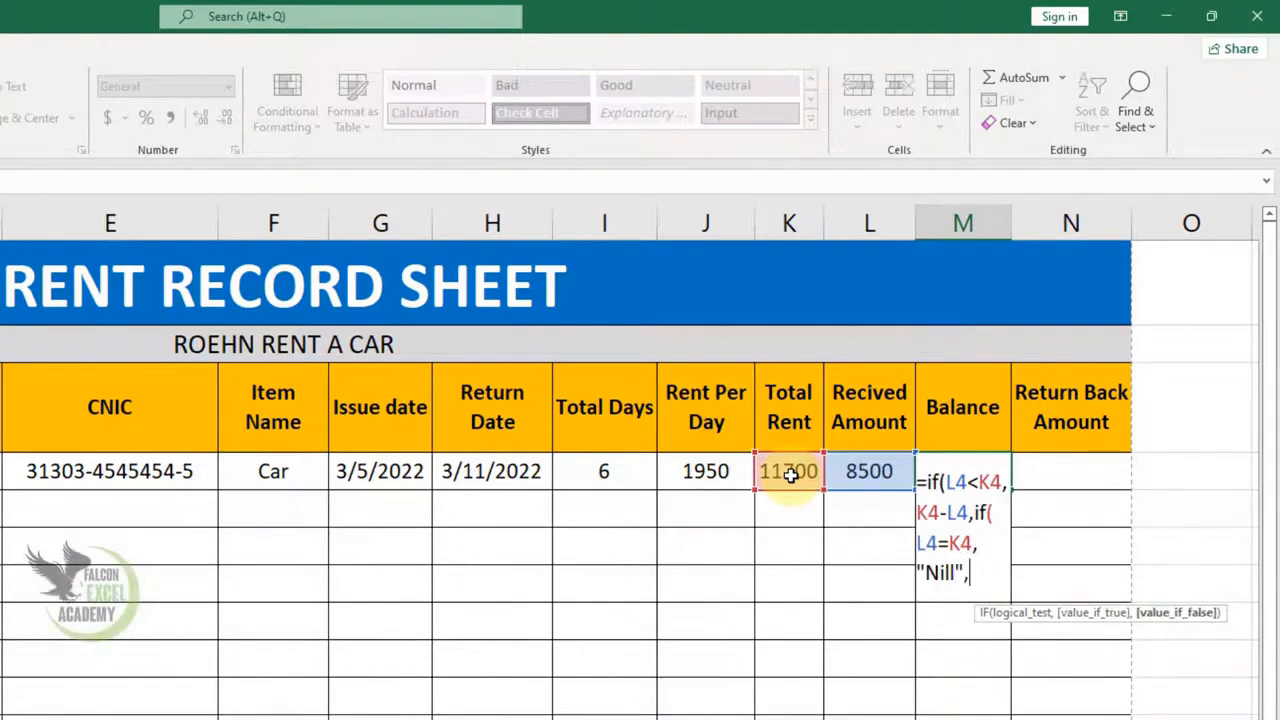
text(if()
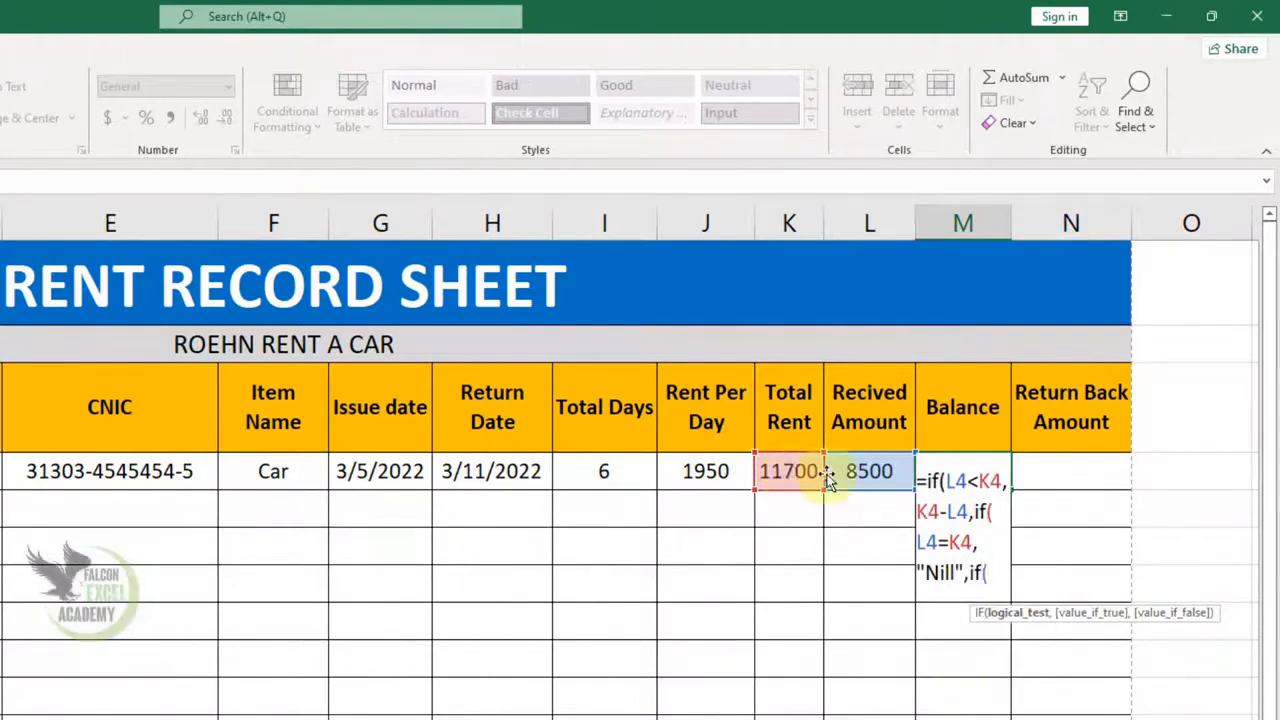
click(869, 469)
text(>)
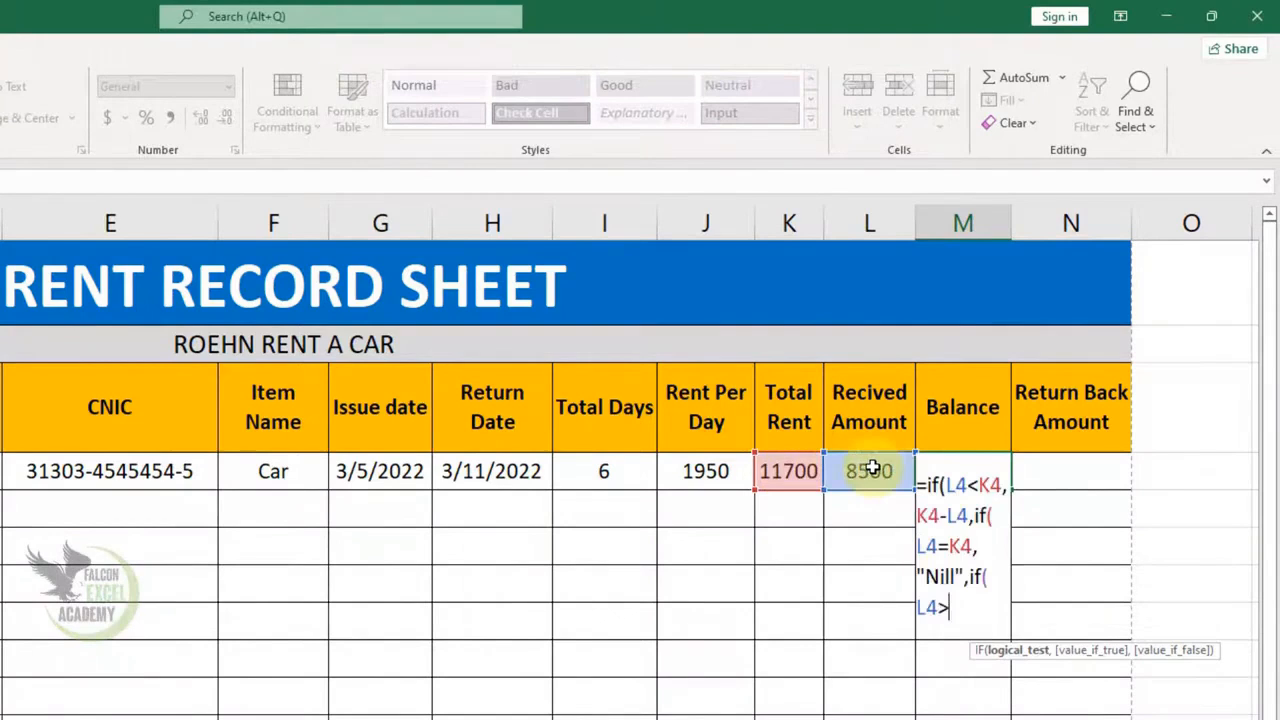
click(791, 474)
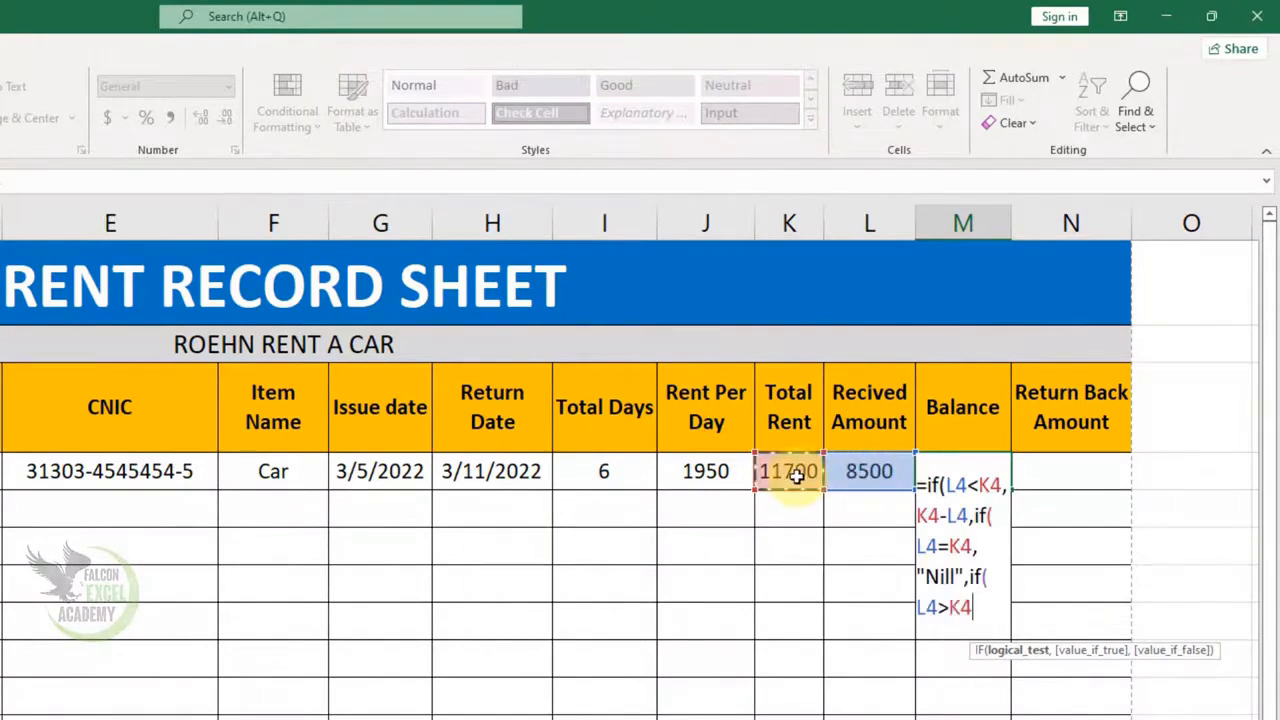
text(,"R)
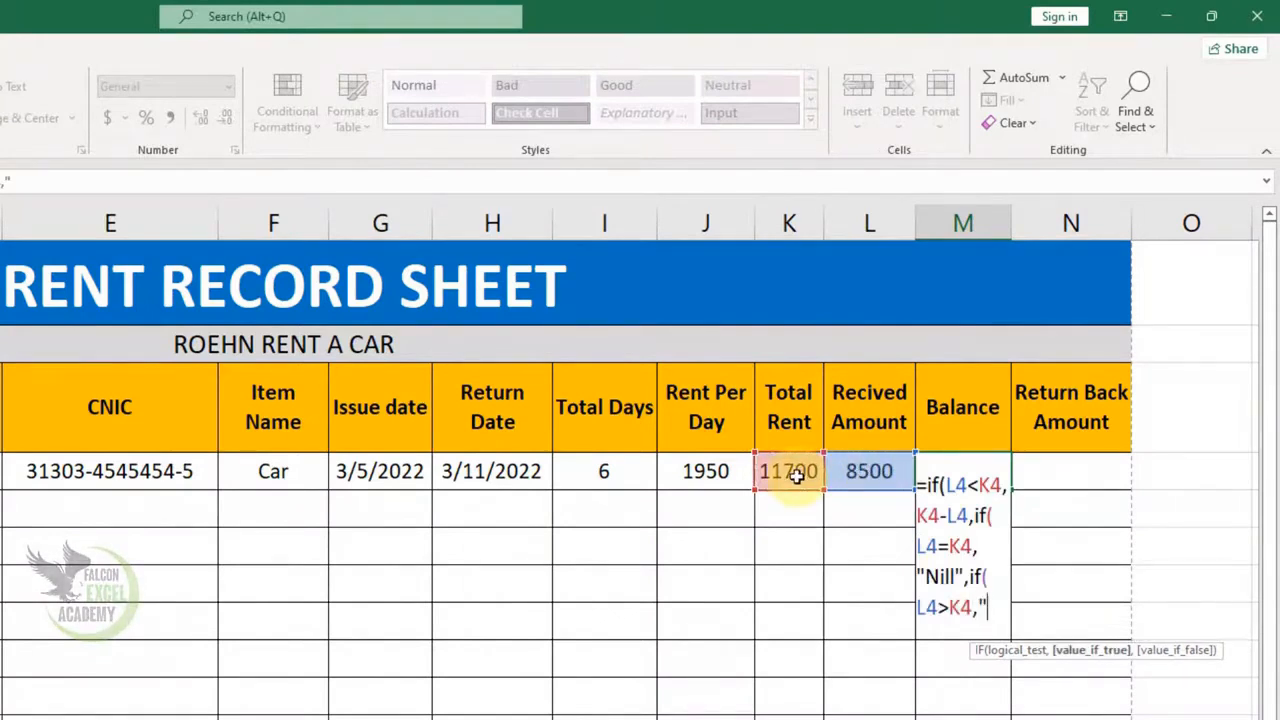
text(eturn)
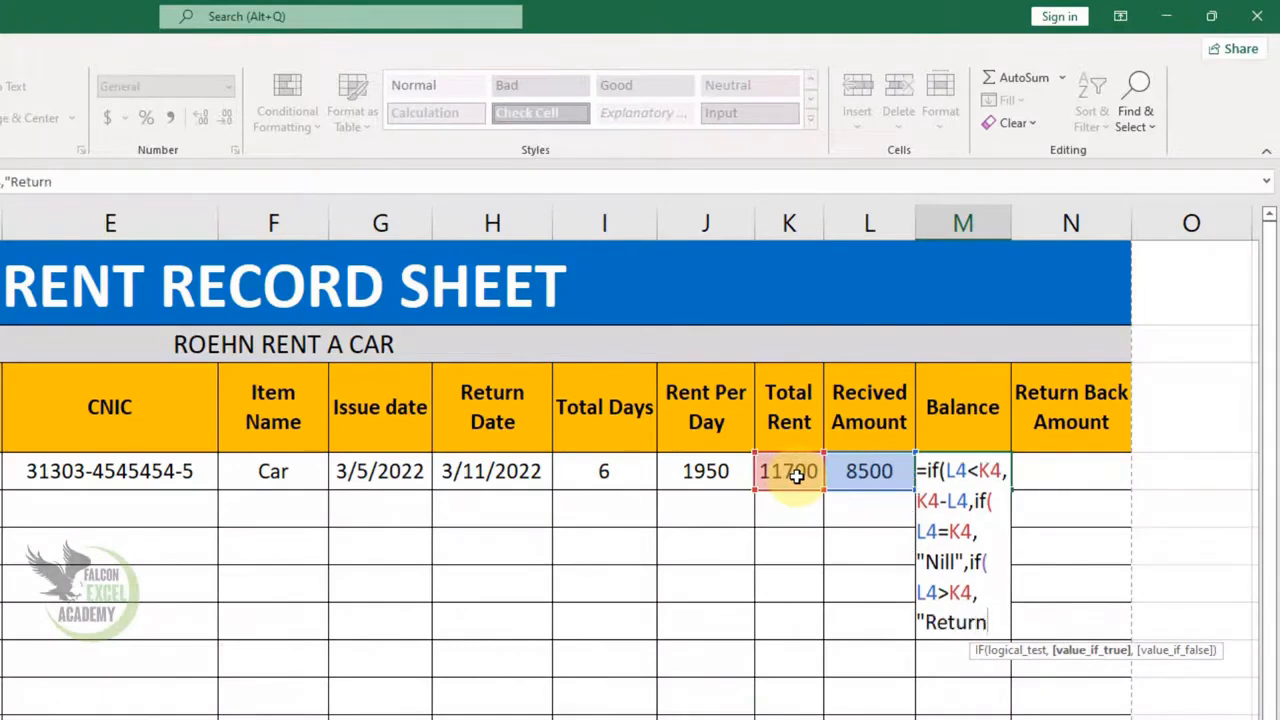
text( Back Amou)
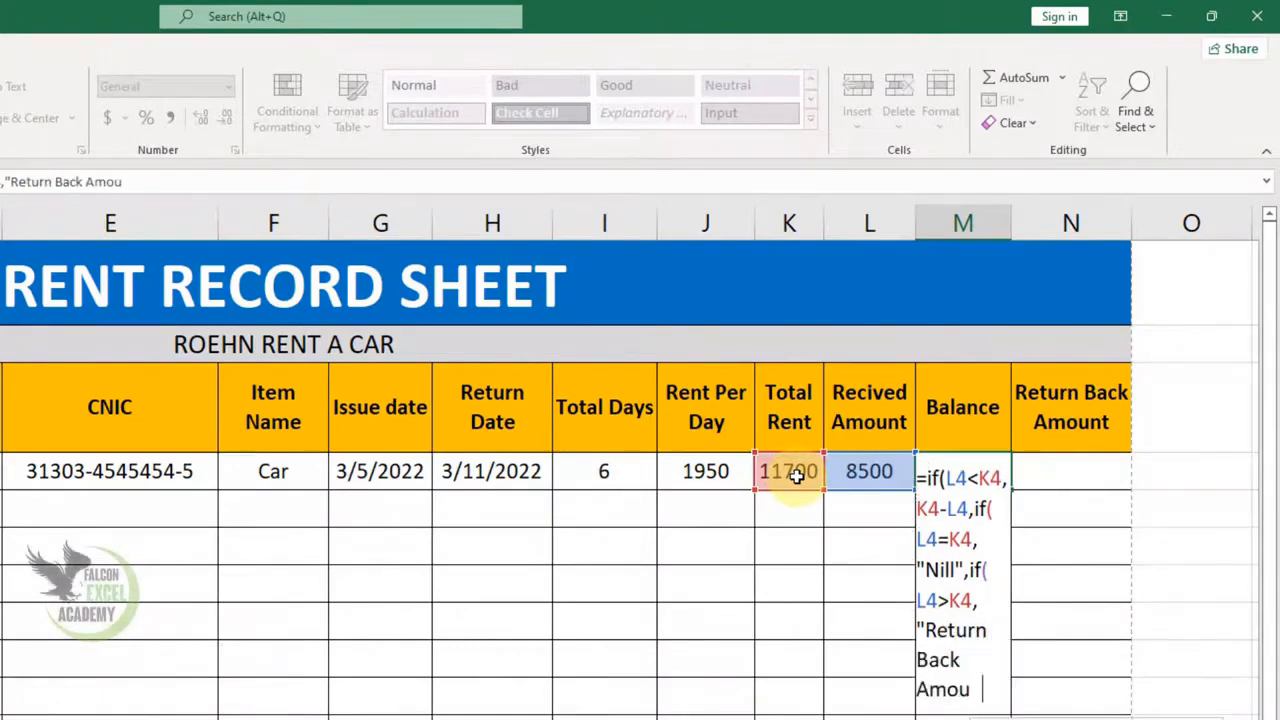
text(nt"))))
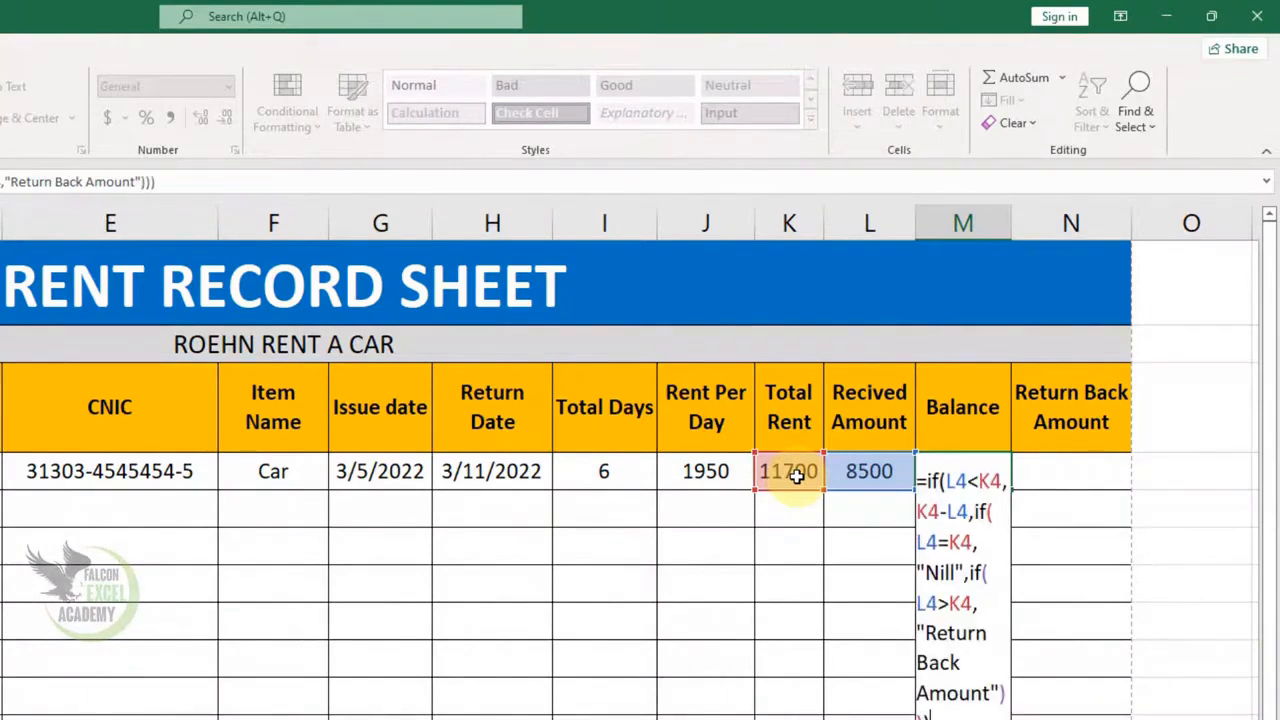
key(Return)
key(Up)
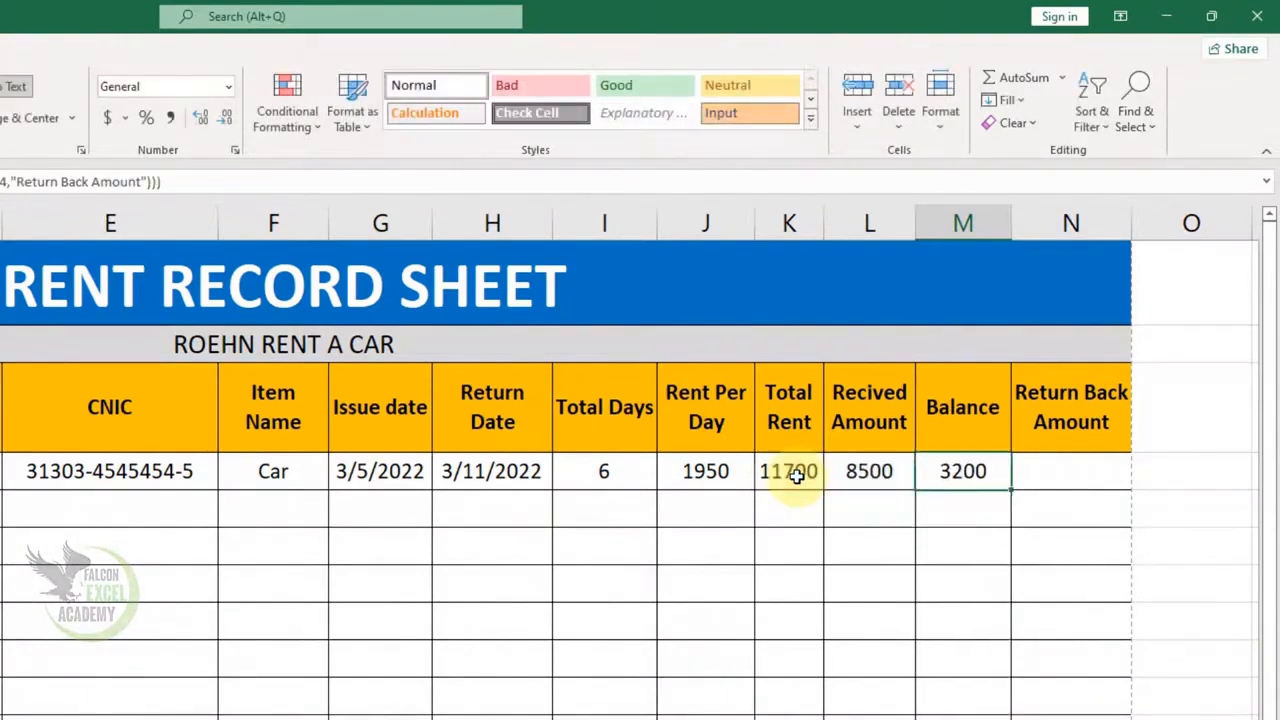
- Test the Balance by entering 11700, then 12000, as the received amount in L4
click(851, 478)
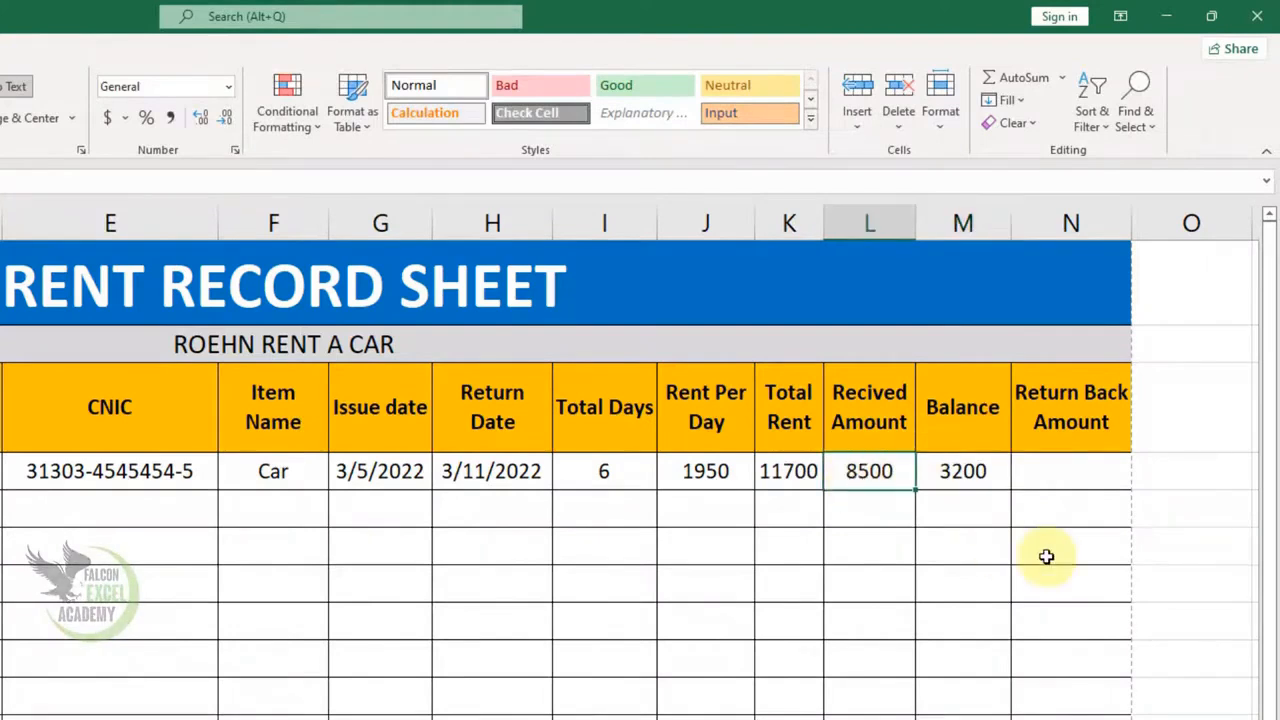
text(11700)
key(Return)
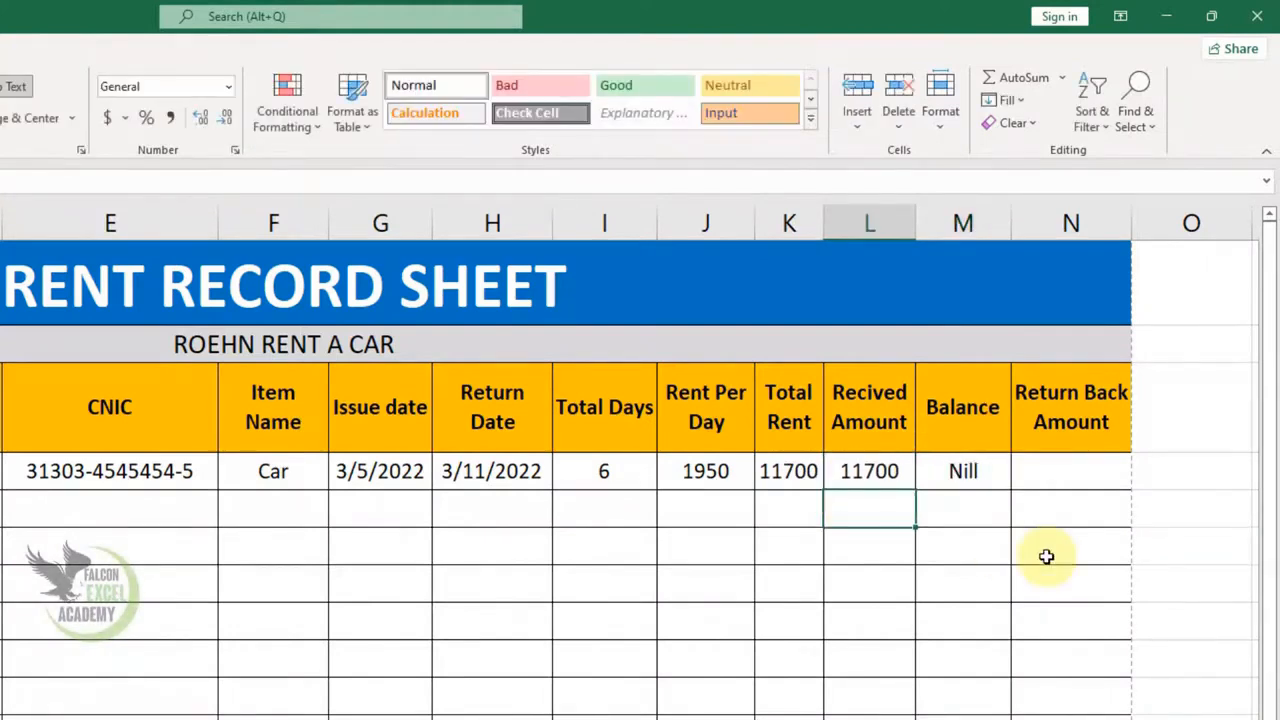
click(866, 470)
text(12000)
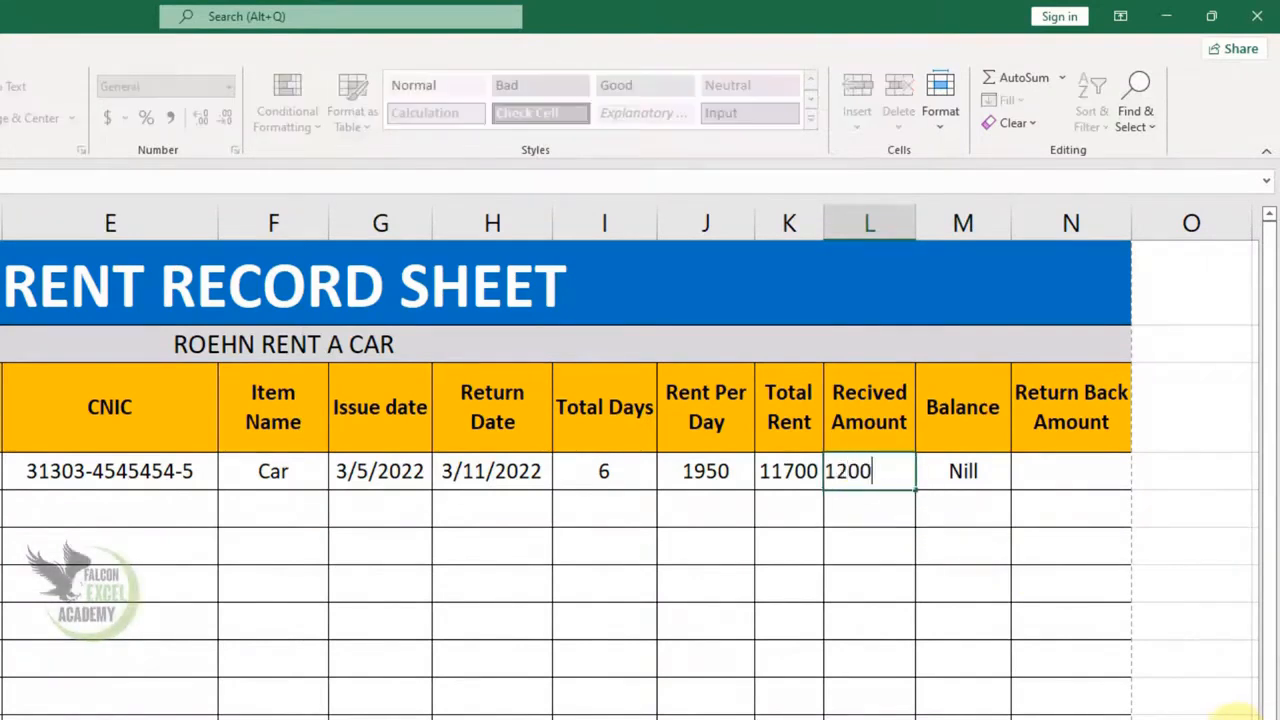
key(Return)
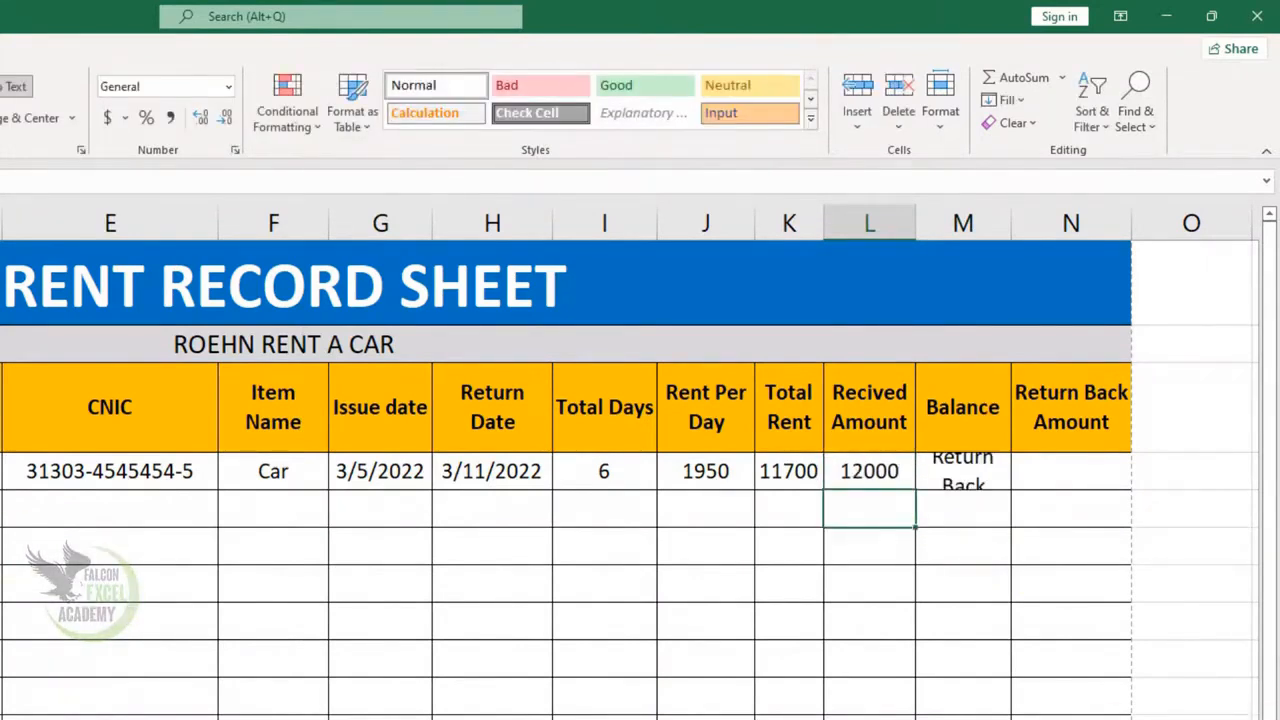
click(1097, 514)
- Enter =L4-K4 in N4 as the Return Back Amount formula
text(=)
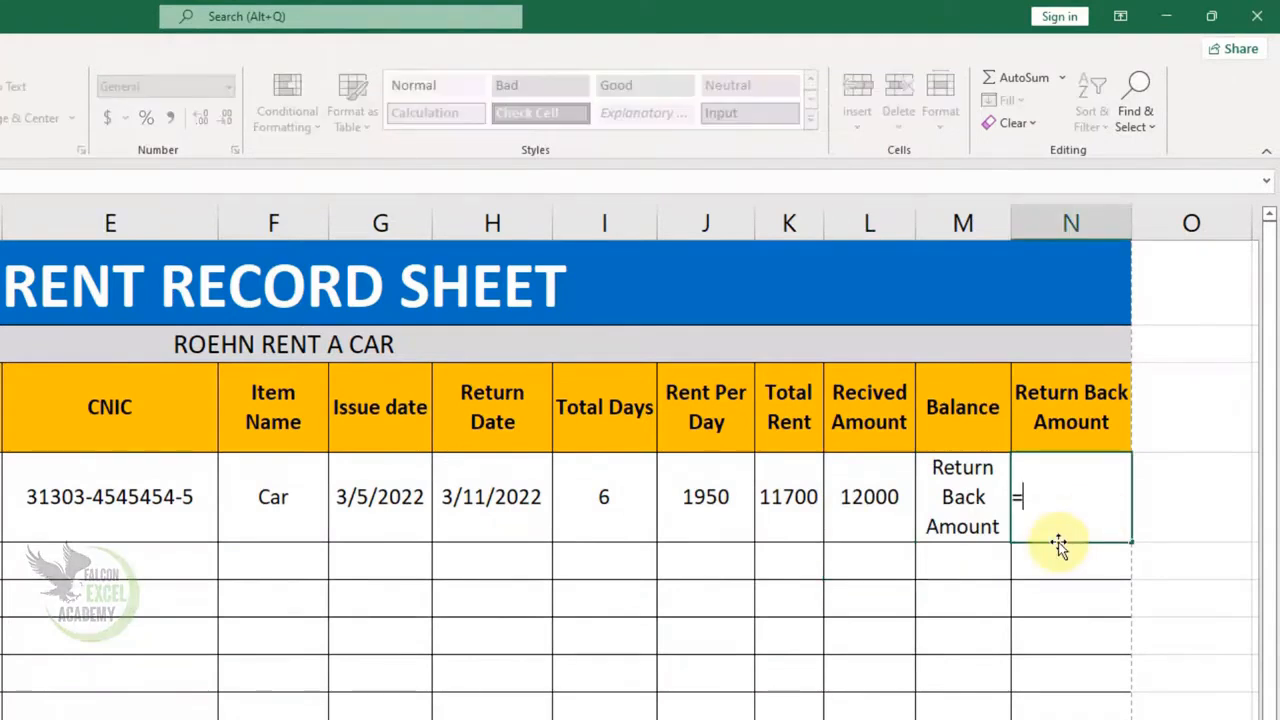
click(893, 521)
text(-)
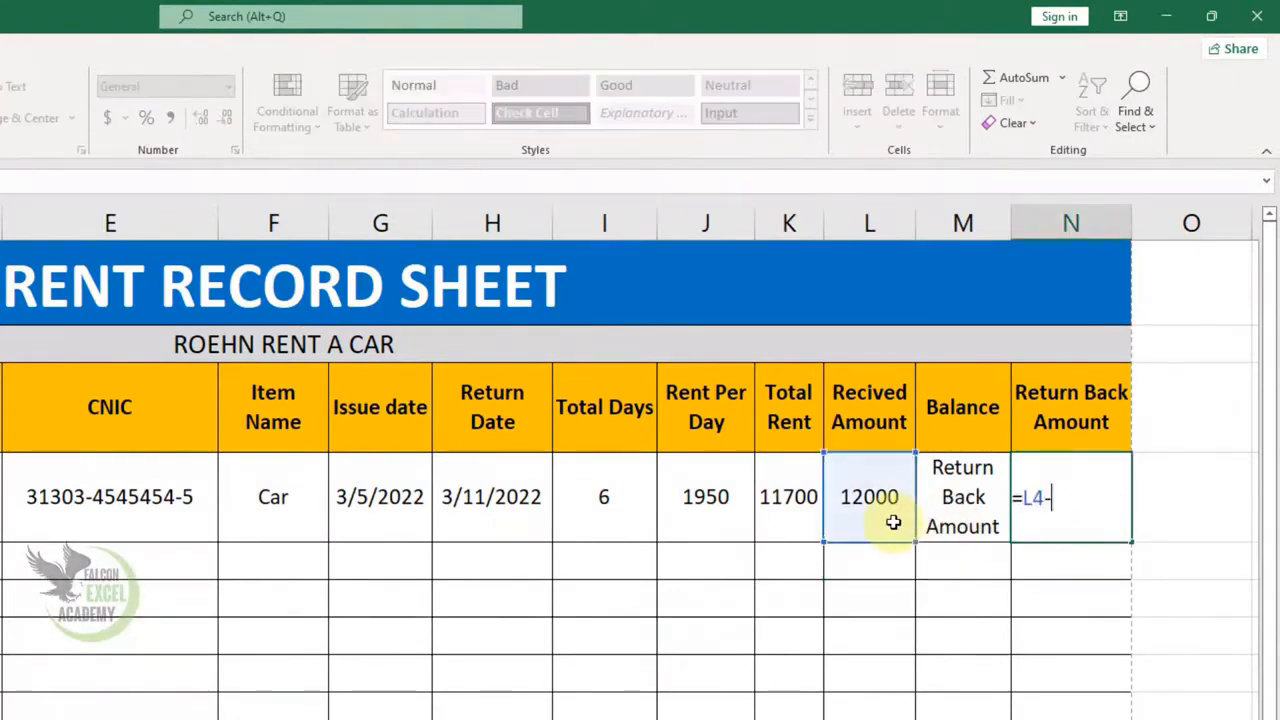
click(796, 527)
key(Return)
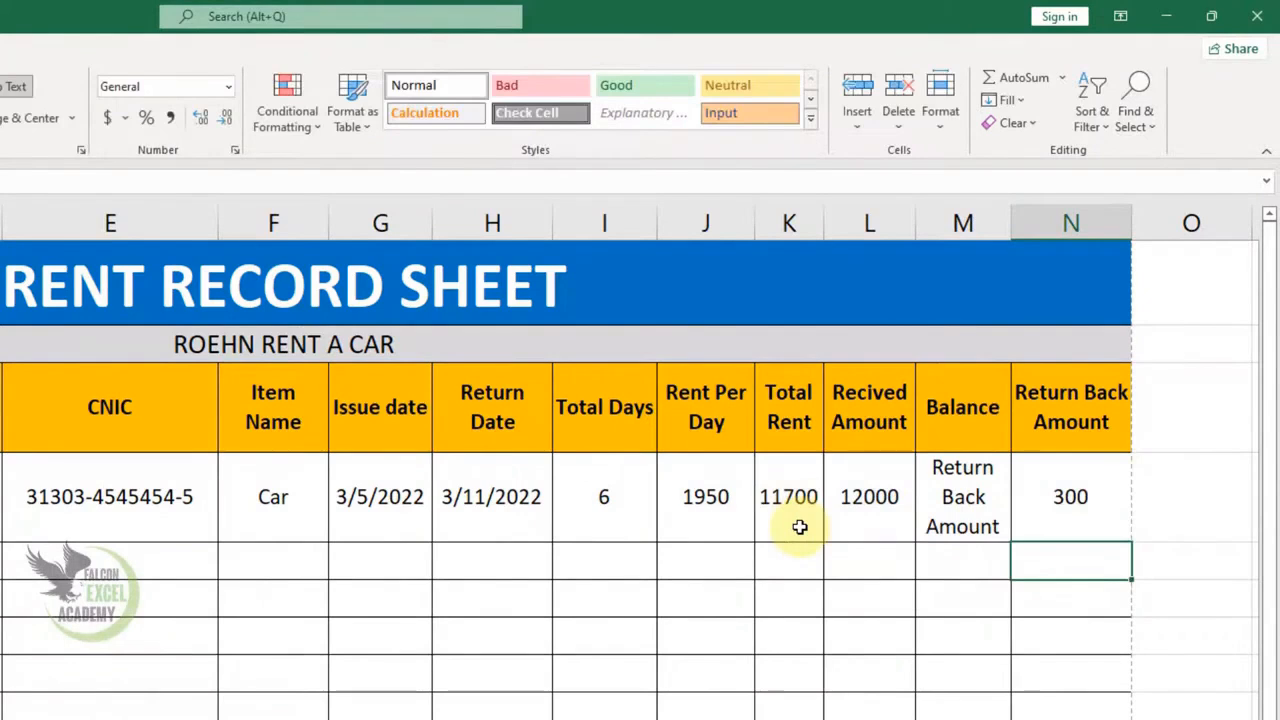
- Set the received amount in L4 back to 11700
click(891, 523)
text(11700)
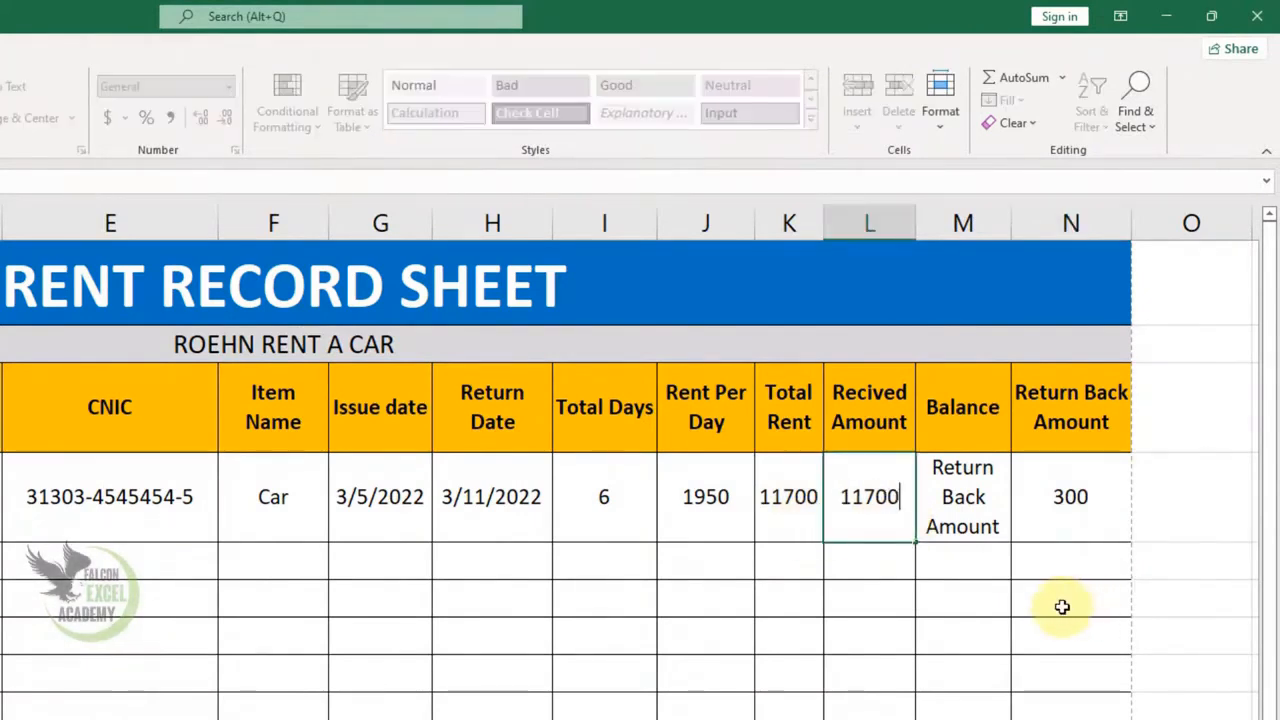
key(Return)
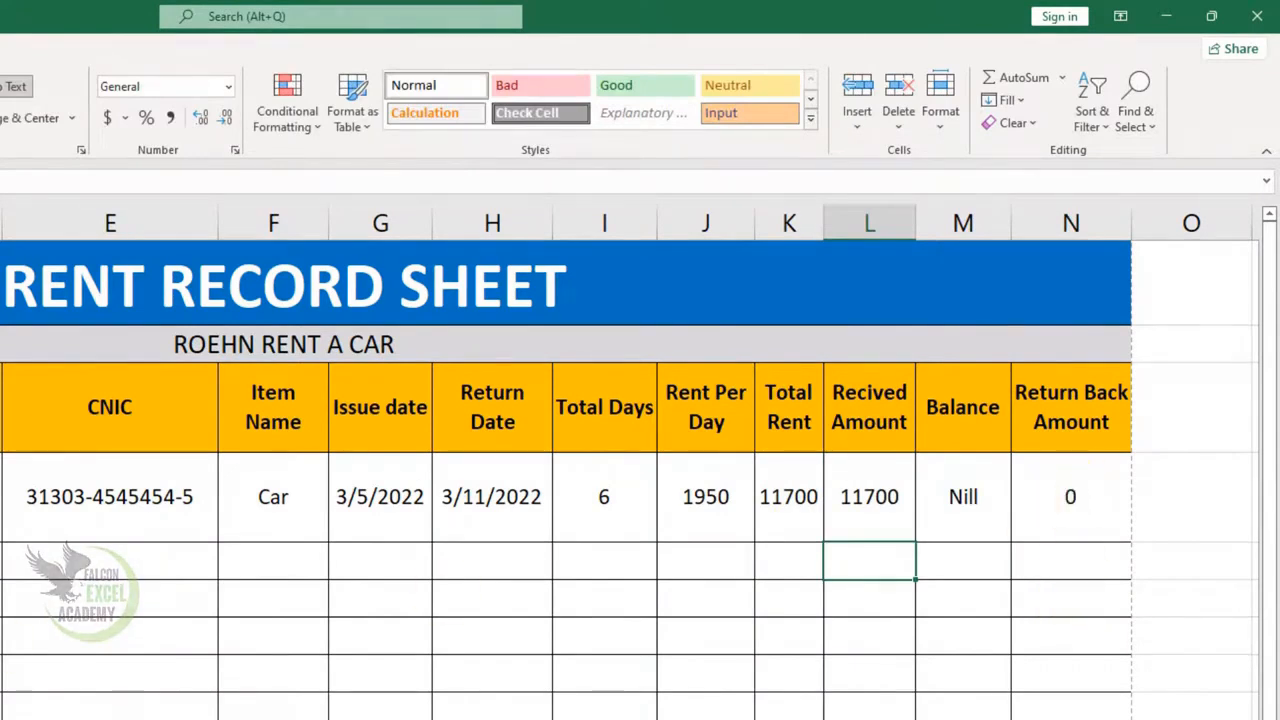
- Enter the second record's registration number, customer name, father's name, contact number and CNIC in row 5
click(113, 557)
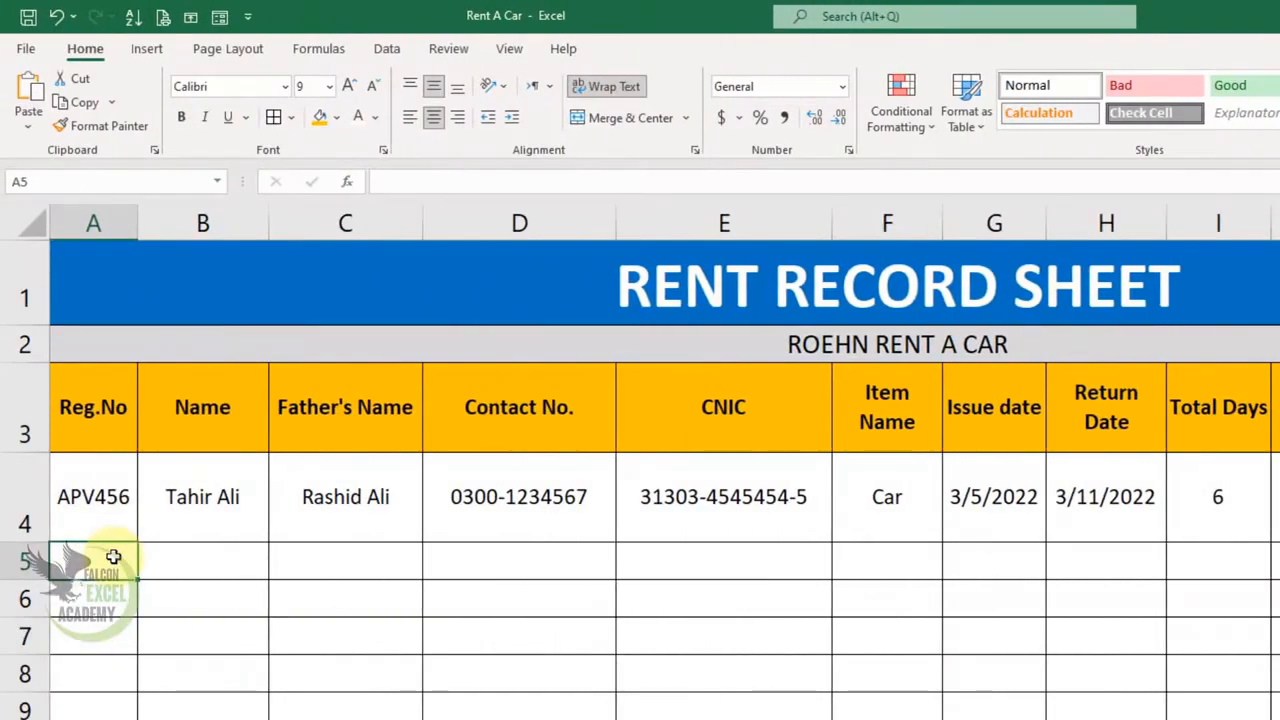
text(tyu)
key(BackSpace)
key(BackSpace)
key(BackSpace)
text(TYU456)
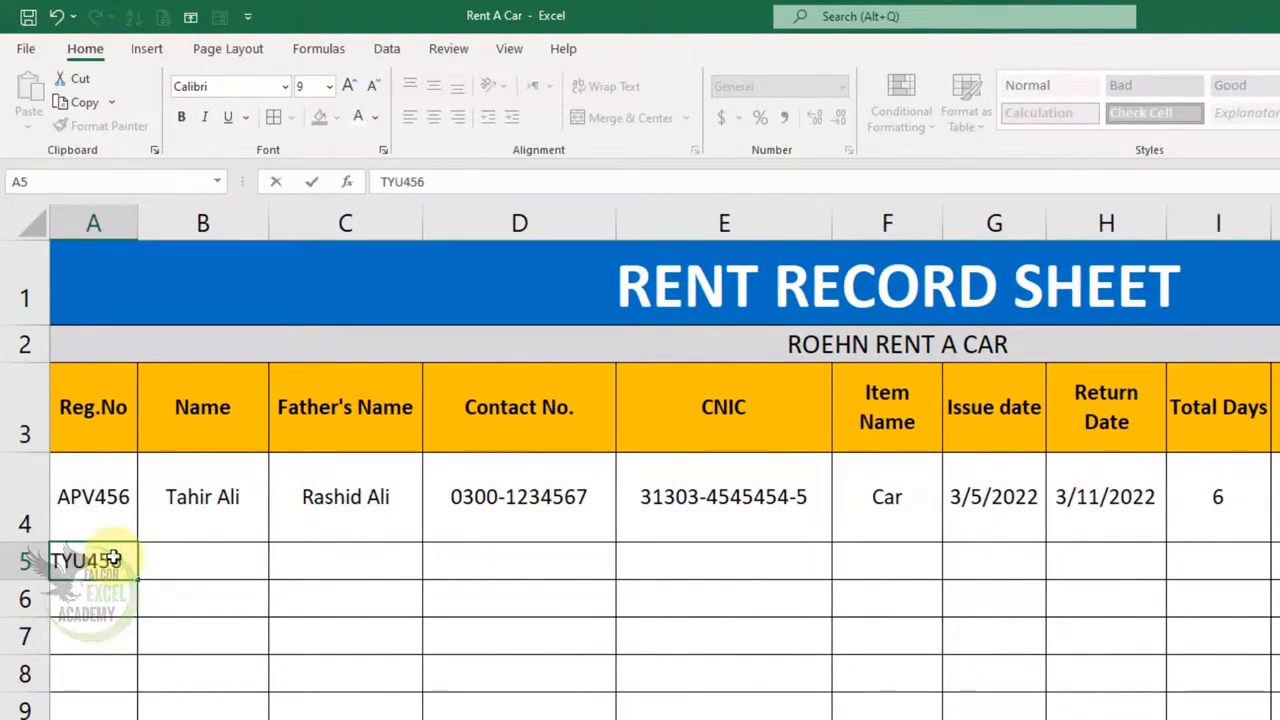
key(BackSpace)
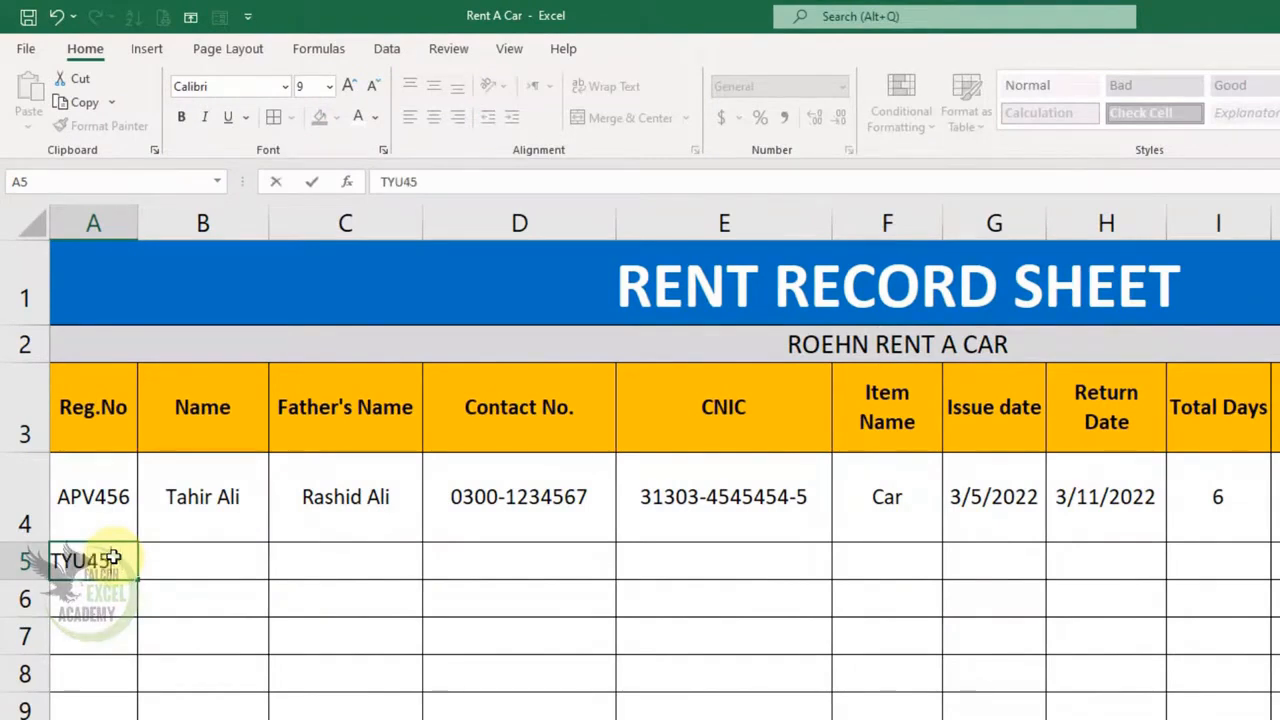
key(Tab)
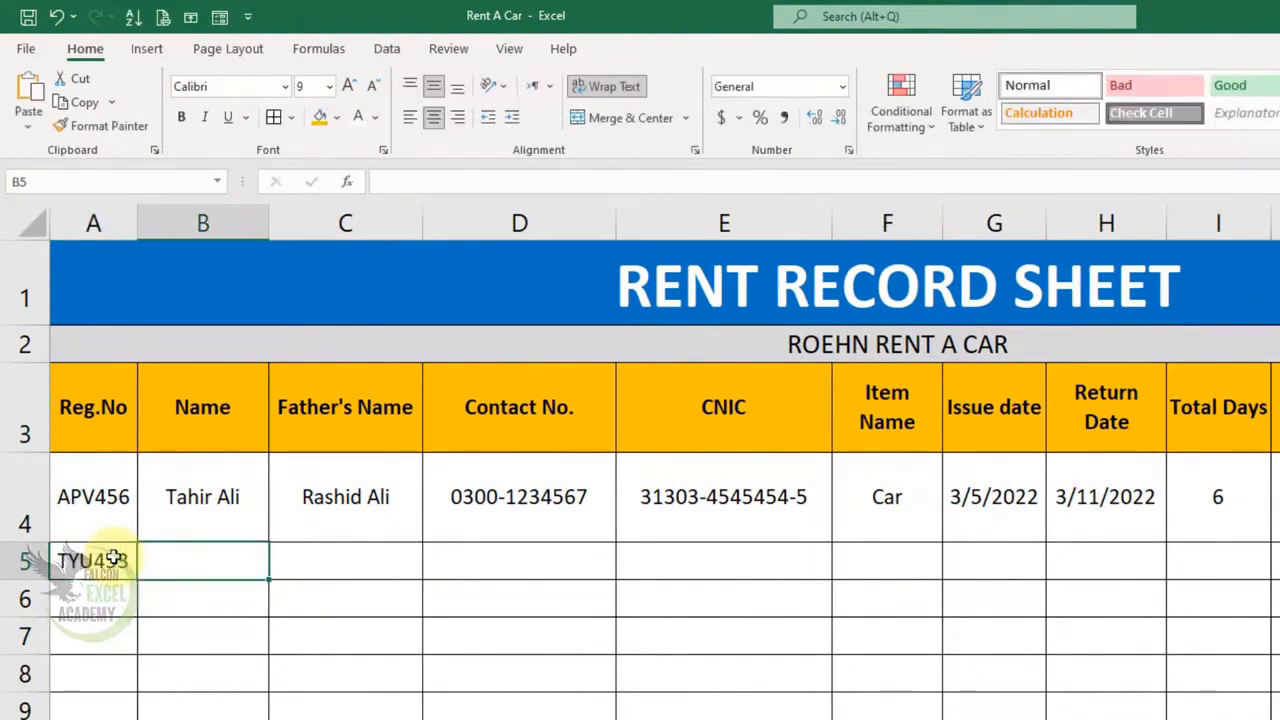
text(Roshan)
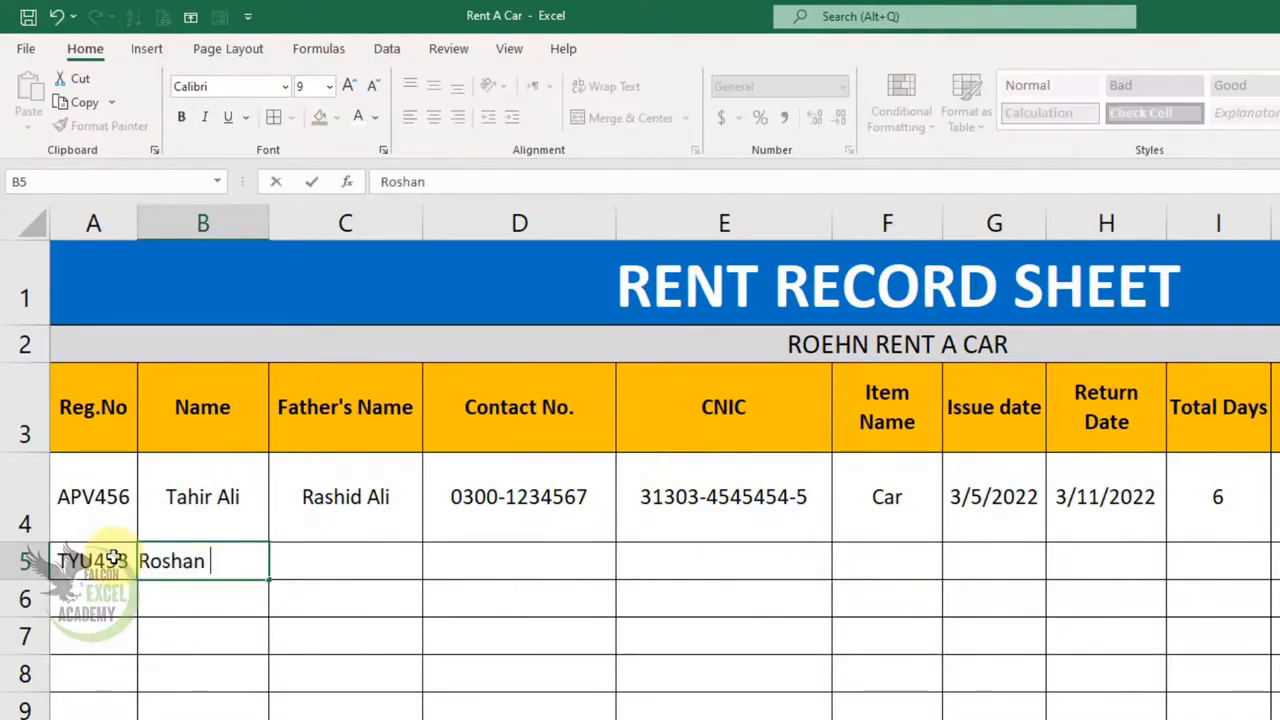
key(Tab)
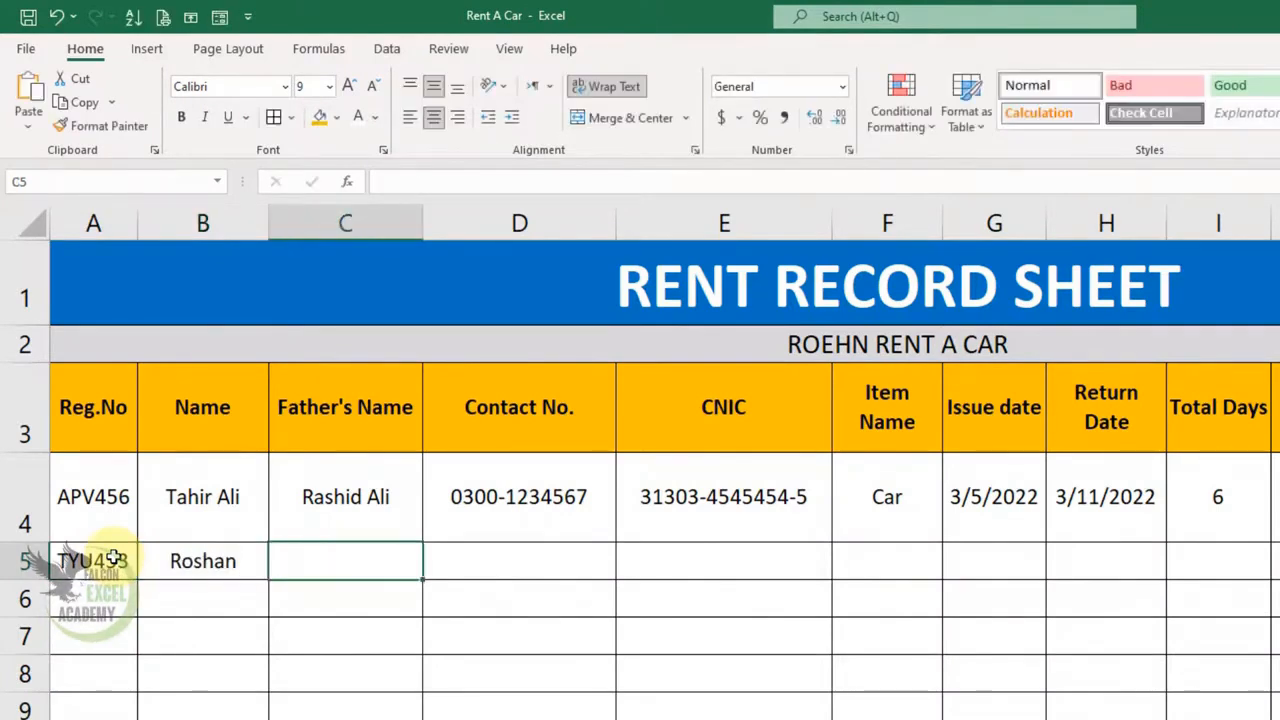
text(Anil)
key(Tab)
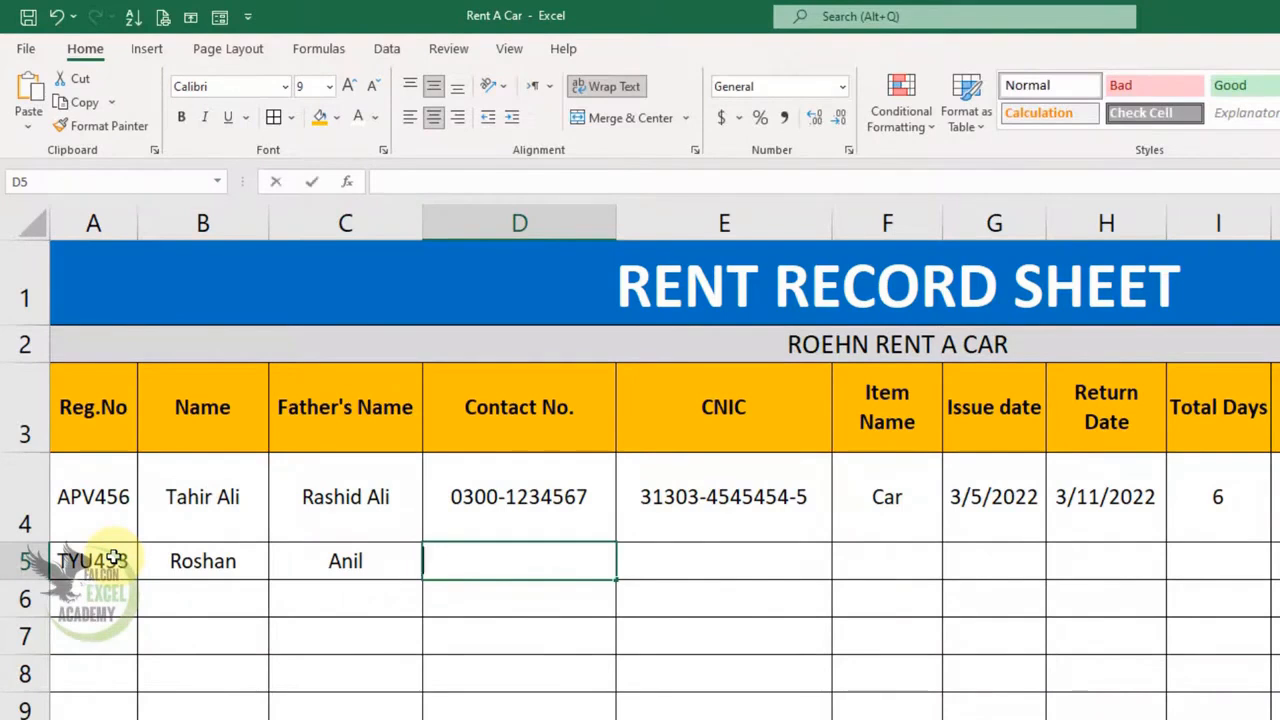
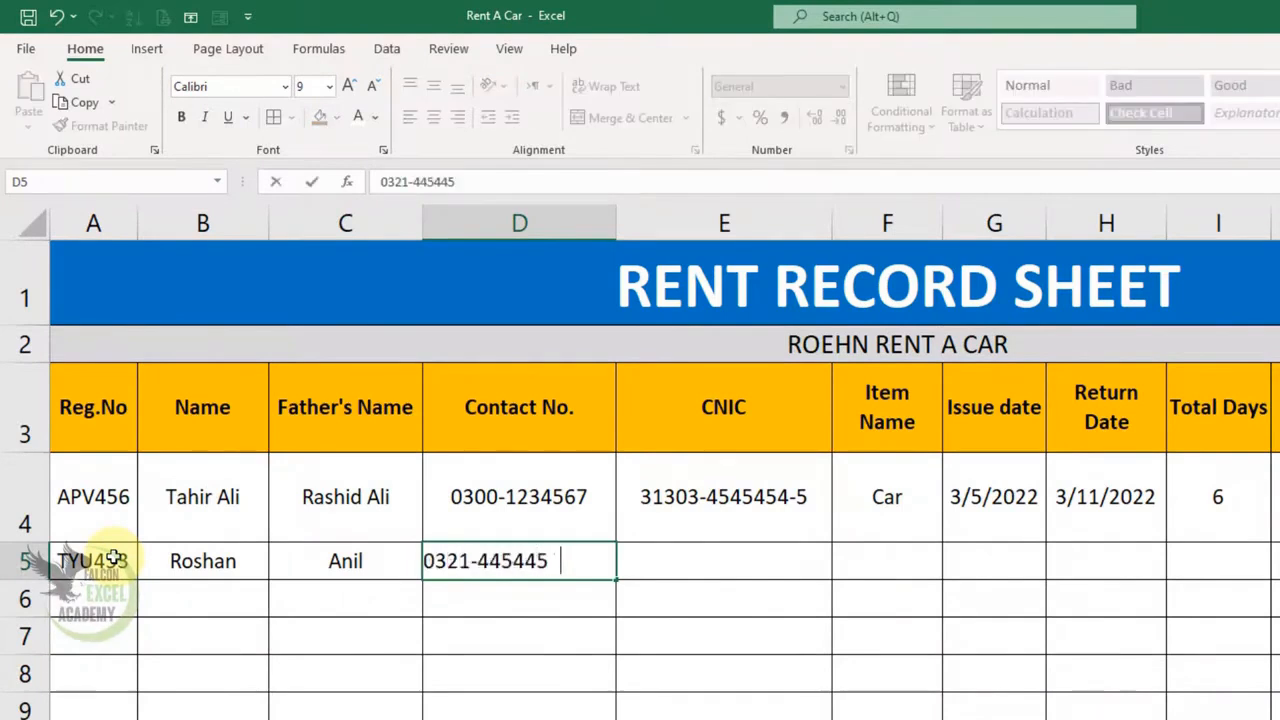
key(Tab)
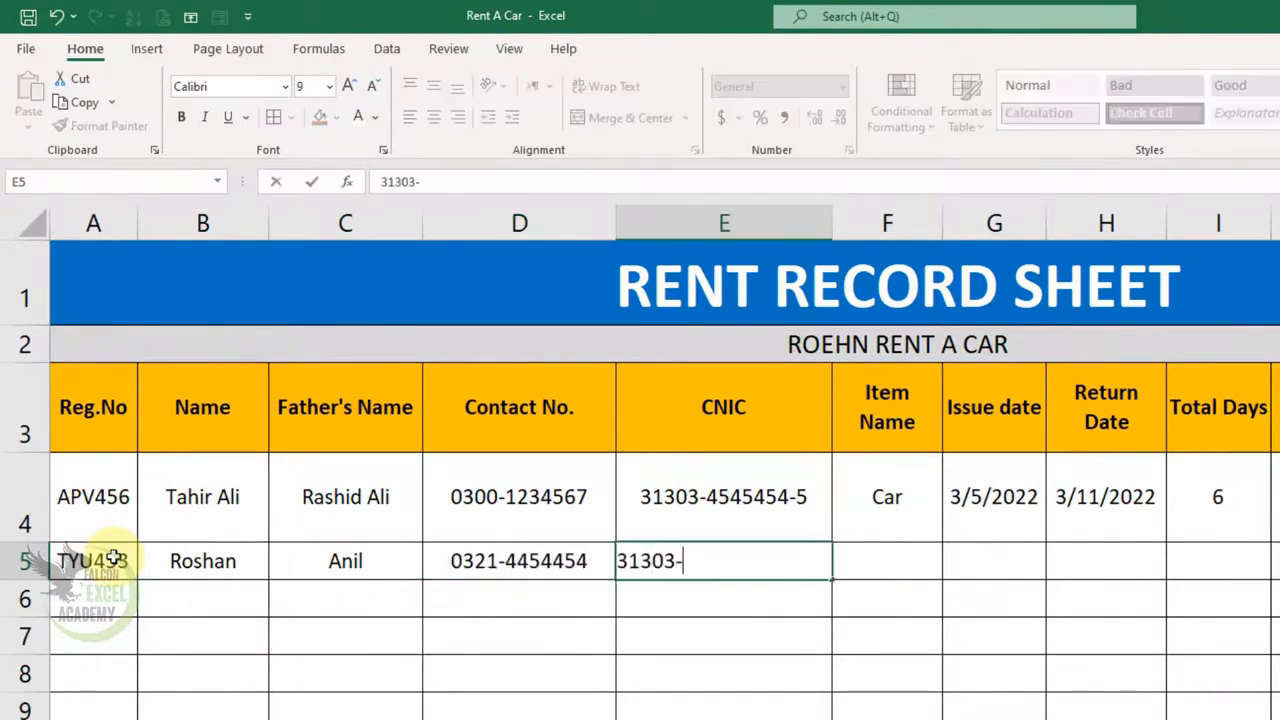
key(Tab)
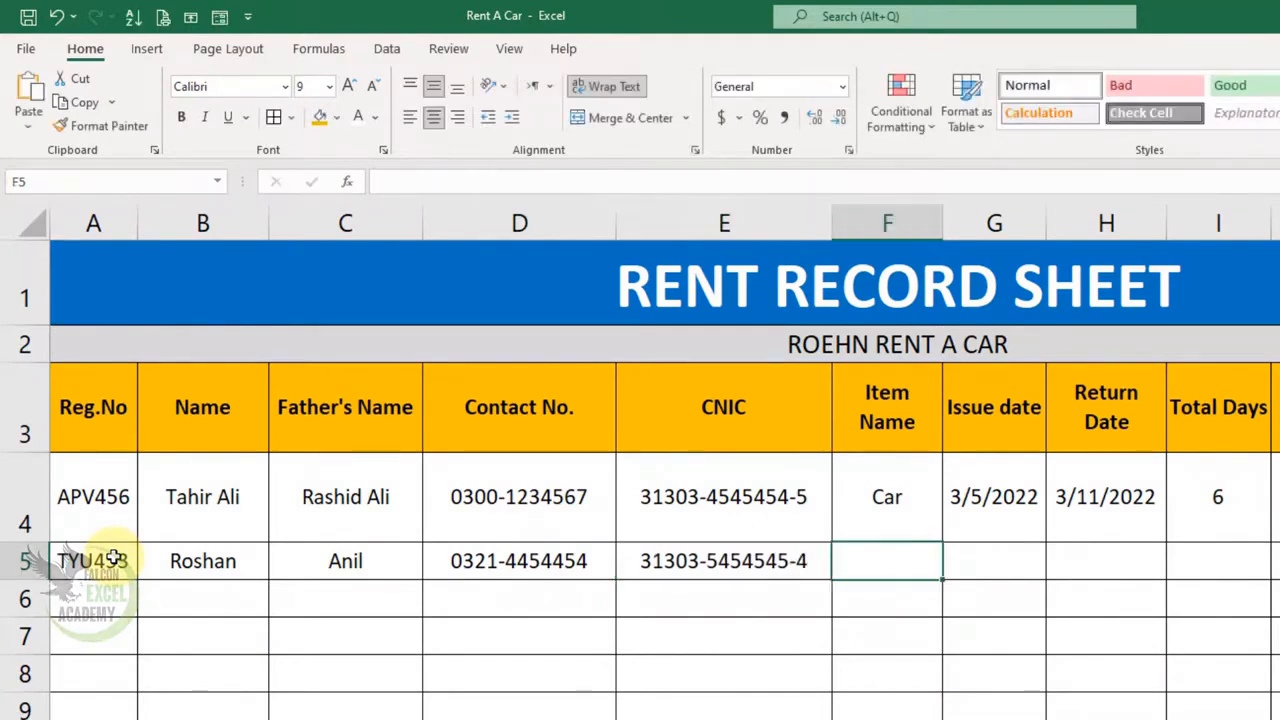
- Enter item BIKE, issue date 3/6/2022 and return date 3/8/2022 in row 5
text(BIKE)
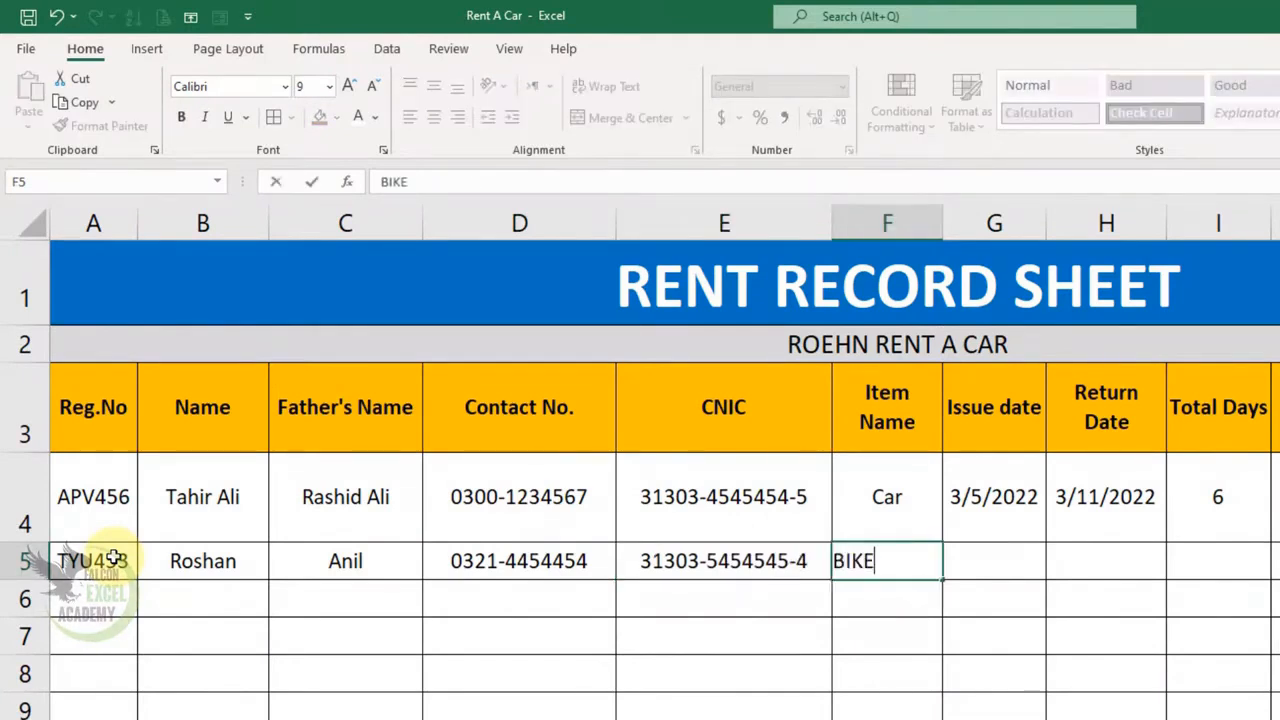
key(Tab)
text(03-06-22)
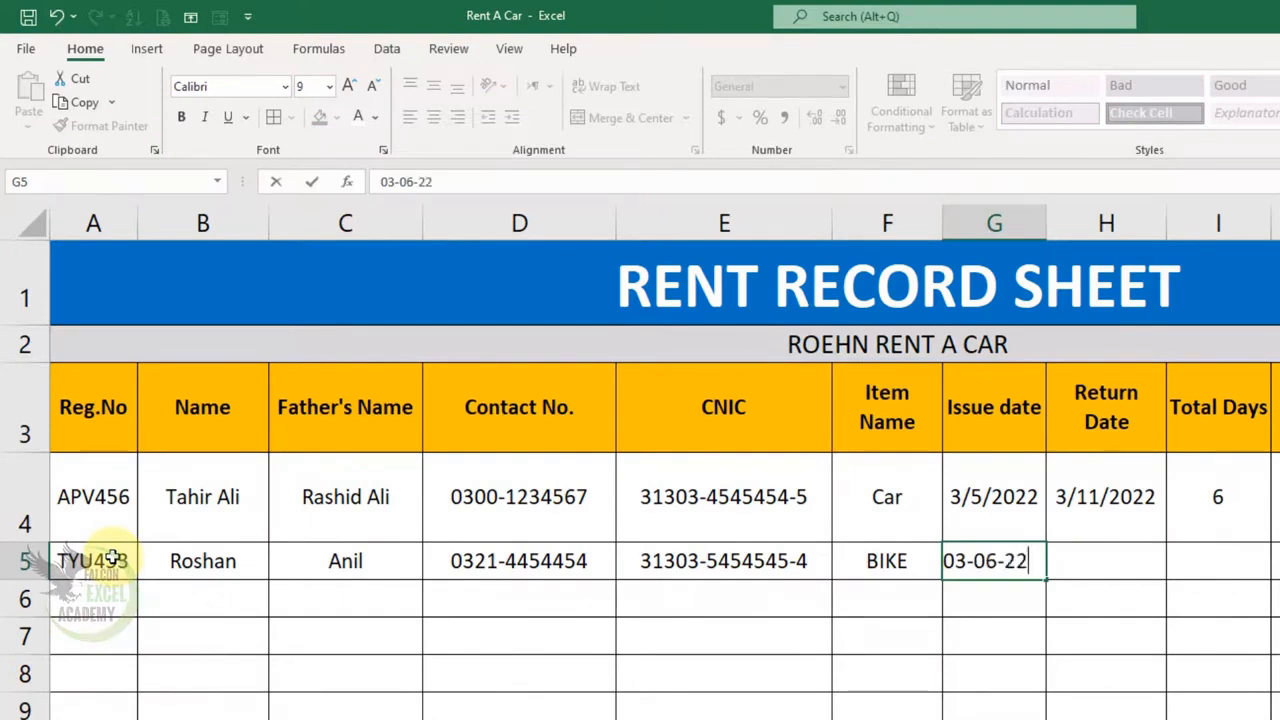
key(Tab)
text(03-)
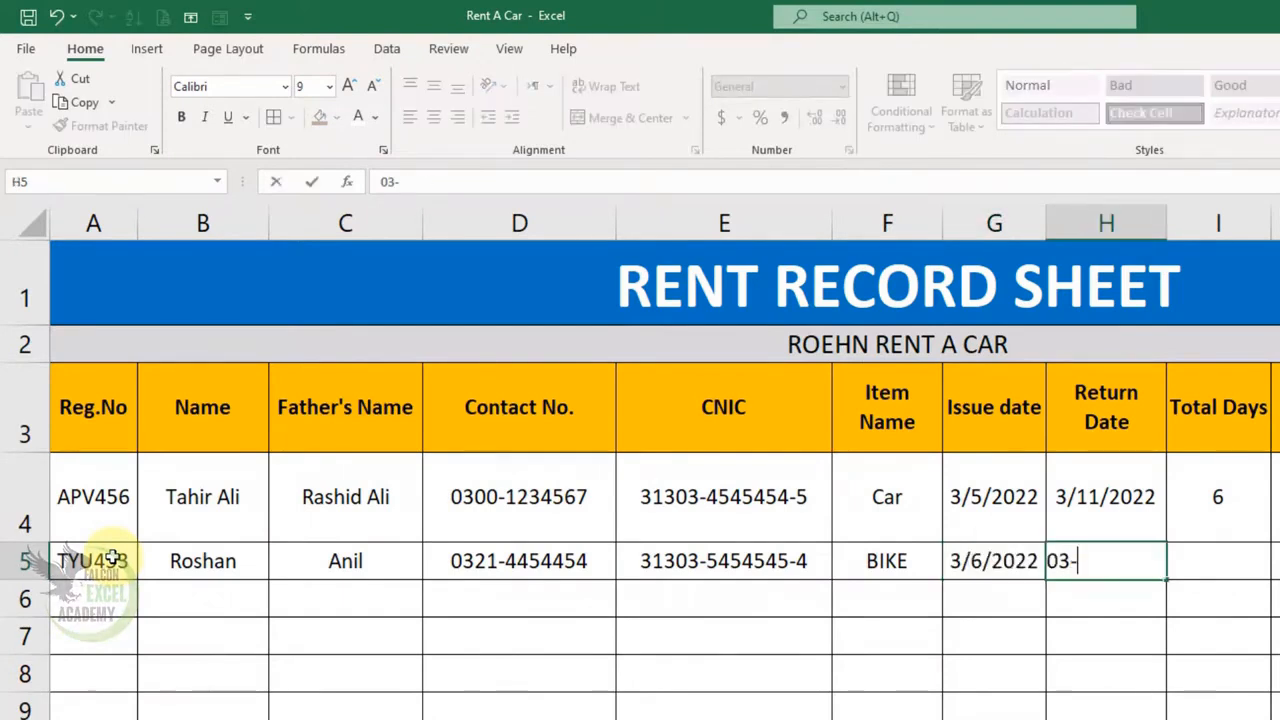
text(08-22)
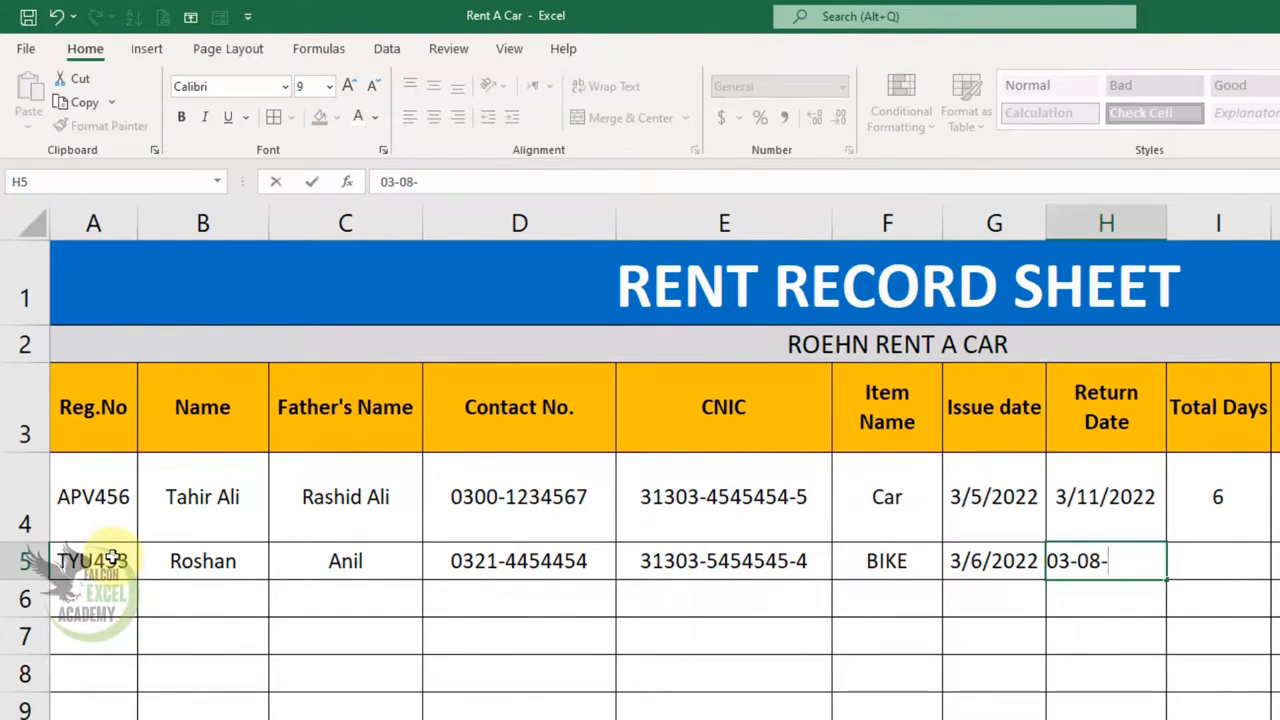
key(Return)
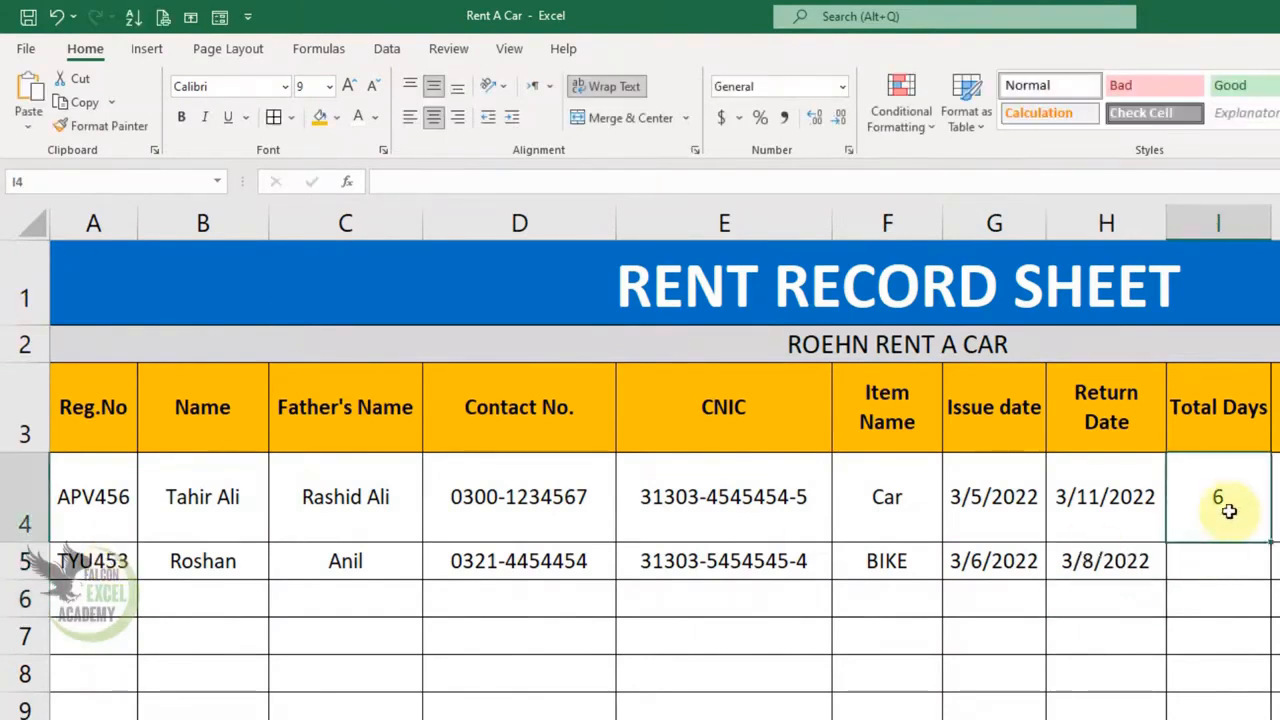
- Copy Total Days down to I5, enter 650 per day, and copy Total Rent down to K5
click(1226, 506)
drag(1268, 540, 1270, 572)
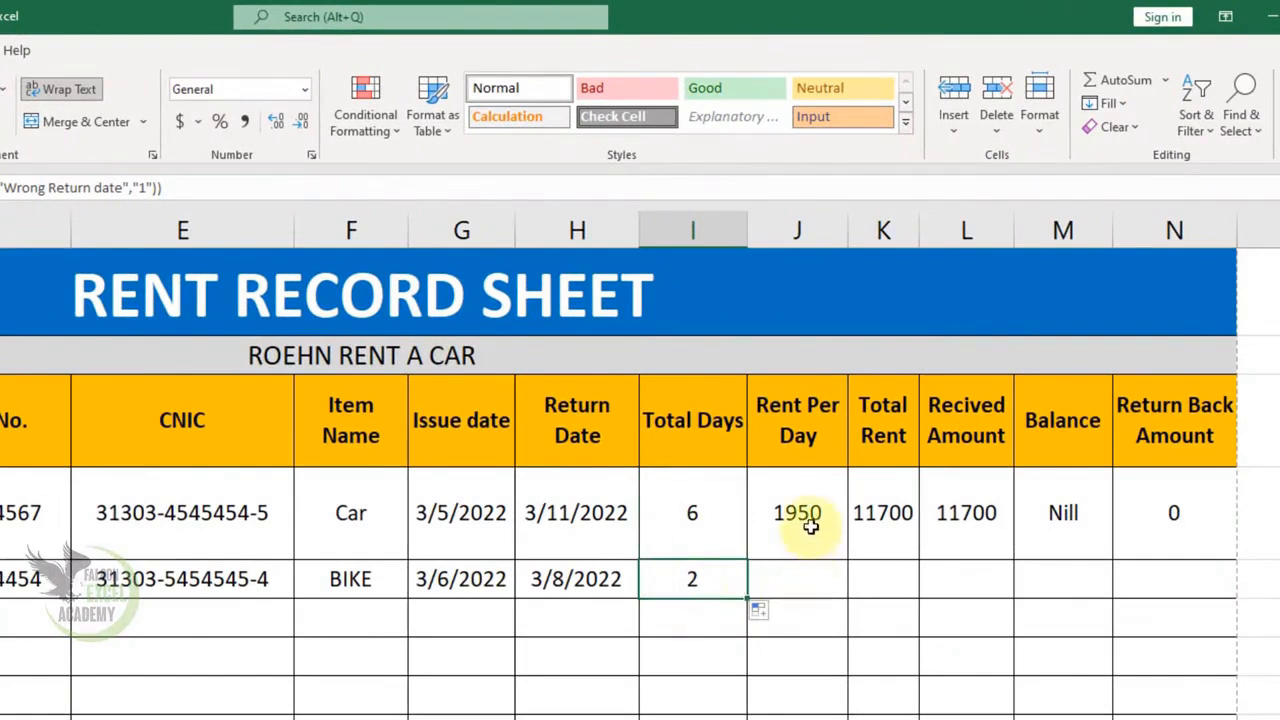
click(808, 585)
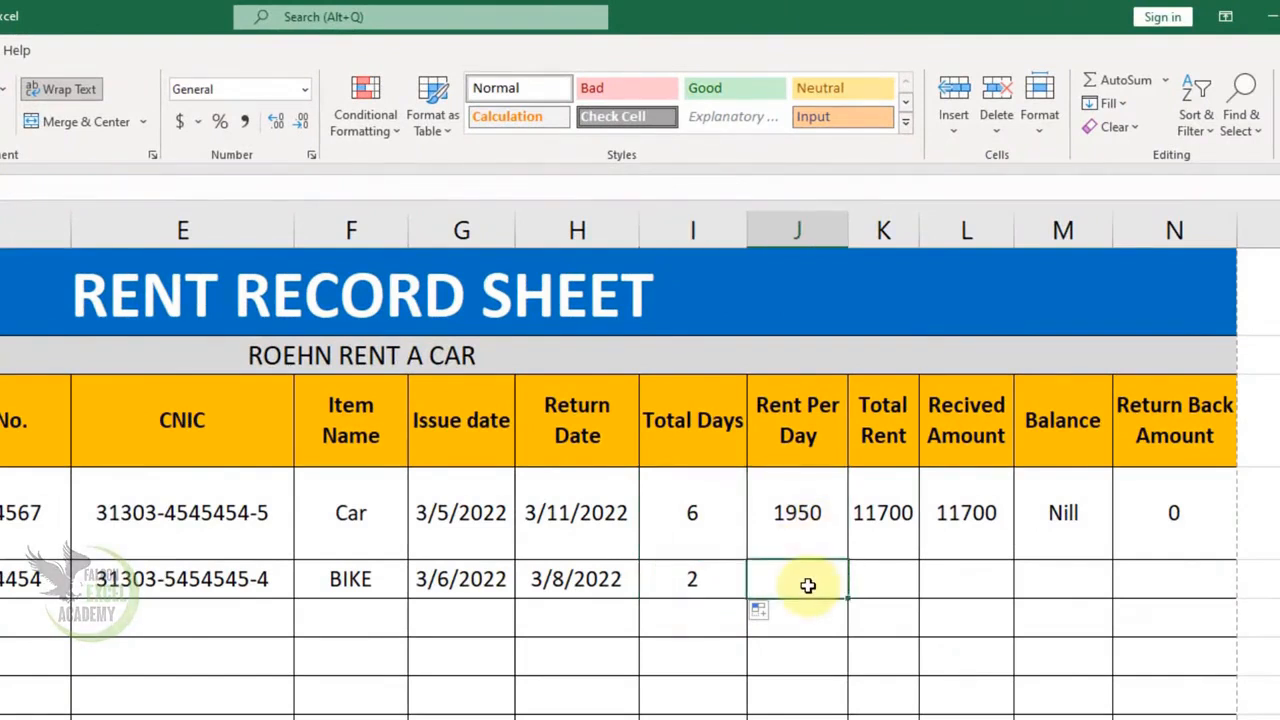
text(650)
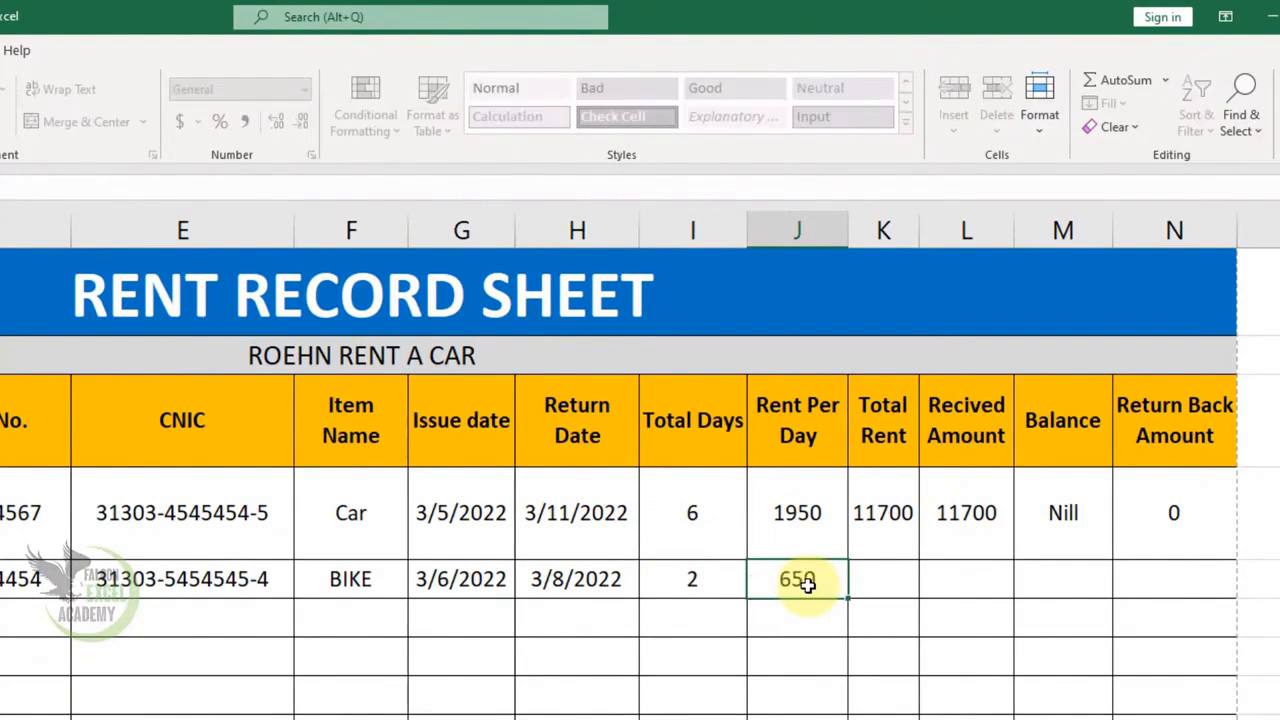
key(Return)
click(890, 520)
drag(918, 560, 922, 600)
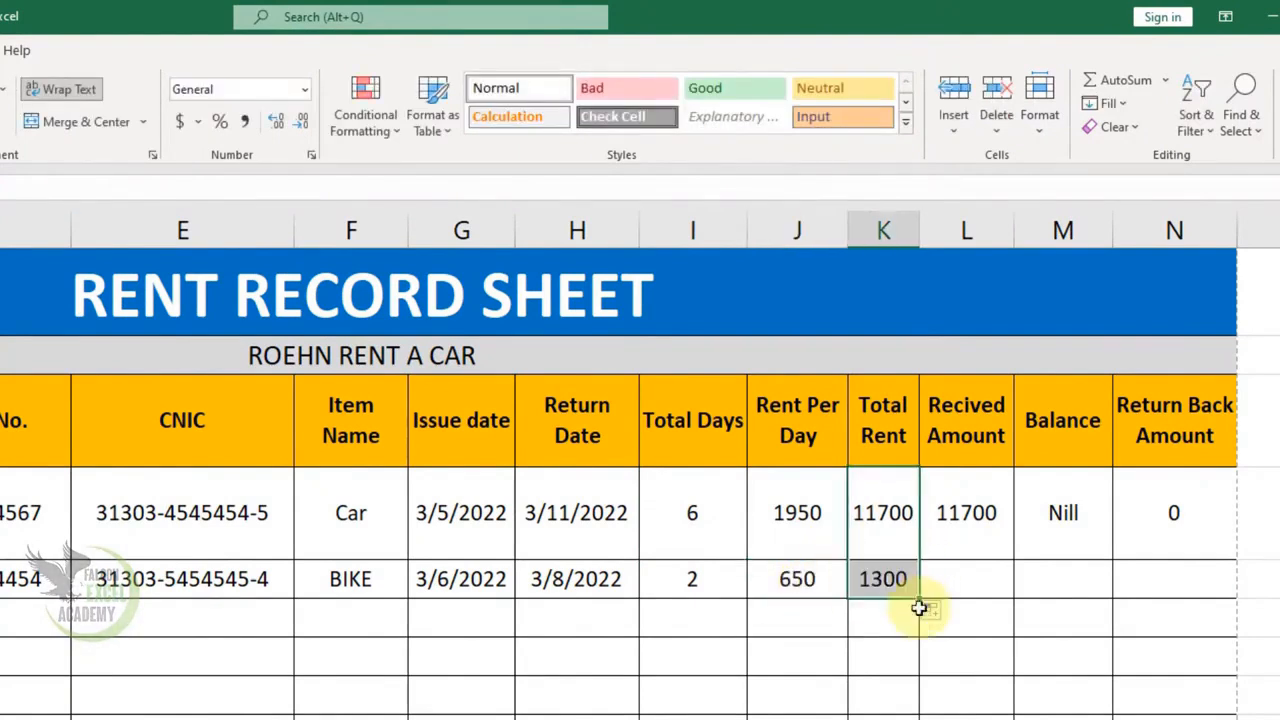
- Enter 1300 received in L5 and copy the Balance and Return Back Amount formulas to row 5
click(983, 571)
text(1300)
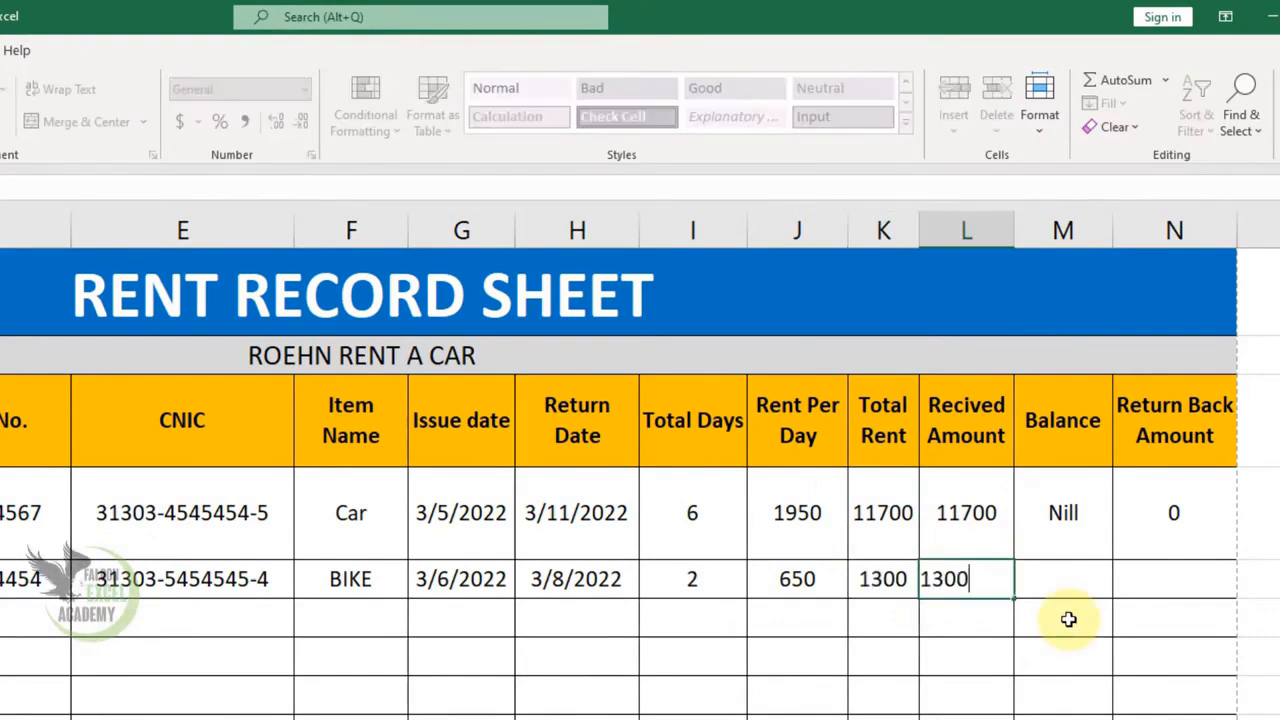
key(Return)
click(1068, 515)
drag(1112, 556, 1110, 595)
click(1194, 535)
drag(1236, 560, 1236, 598)
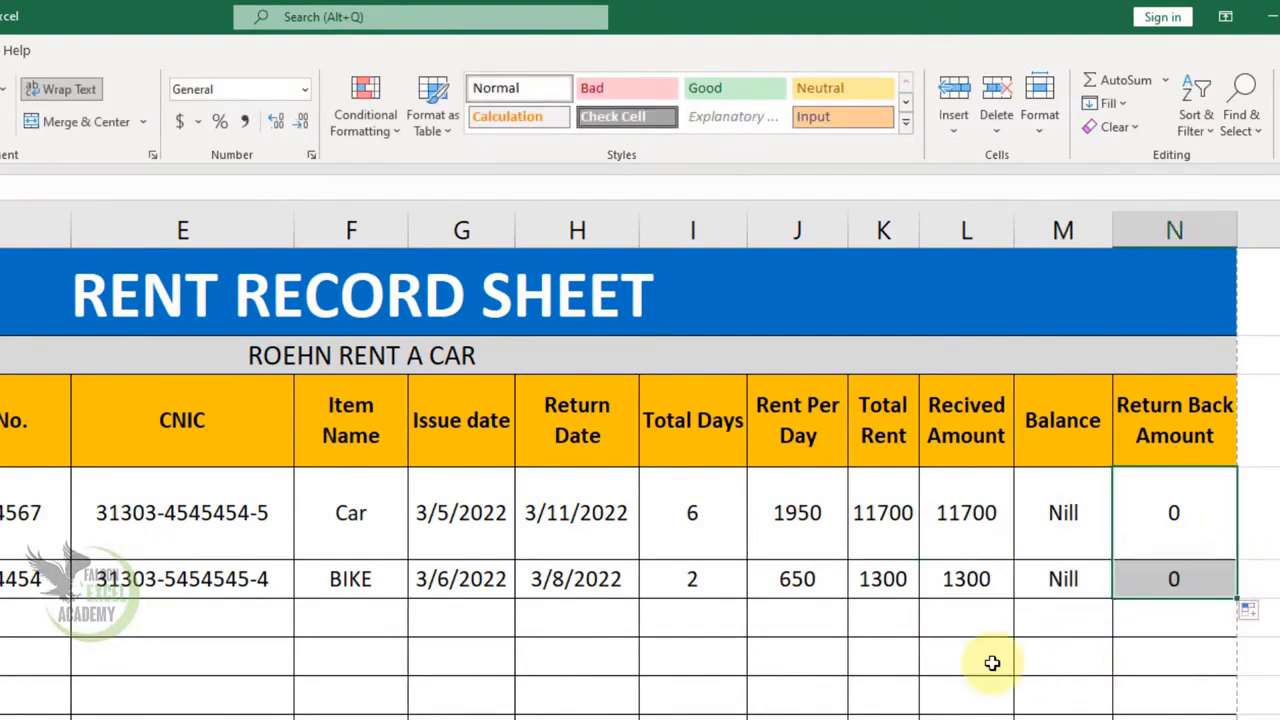